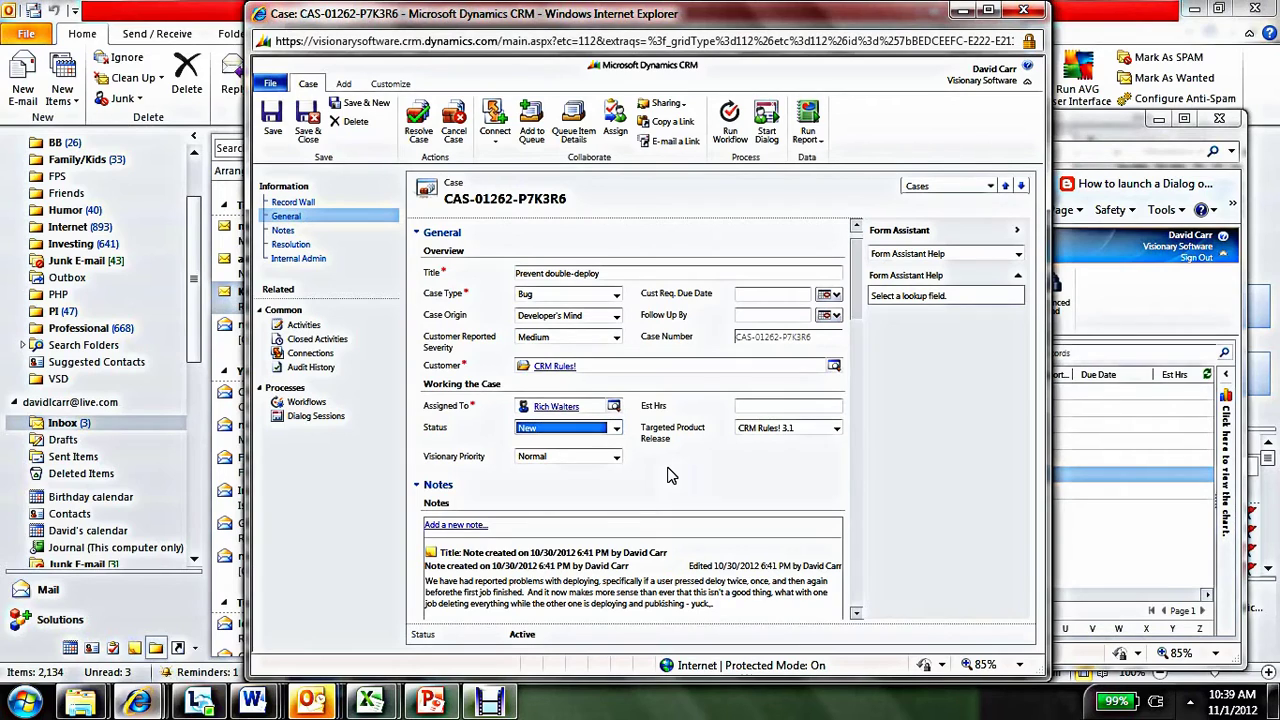
- Review the available Targeted Product Release and Status options on the case form without changing them
left_click(785, 428)
left_click(817, 430)
left_click(644, 452)
left_click(703, 455)
left_click(616, 428)
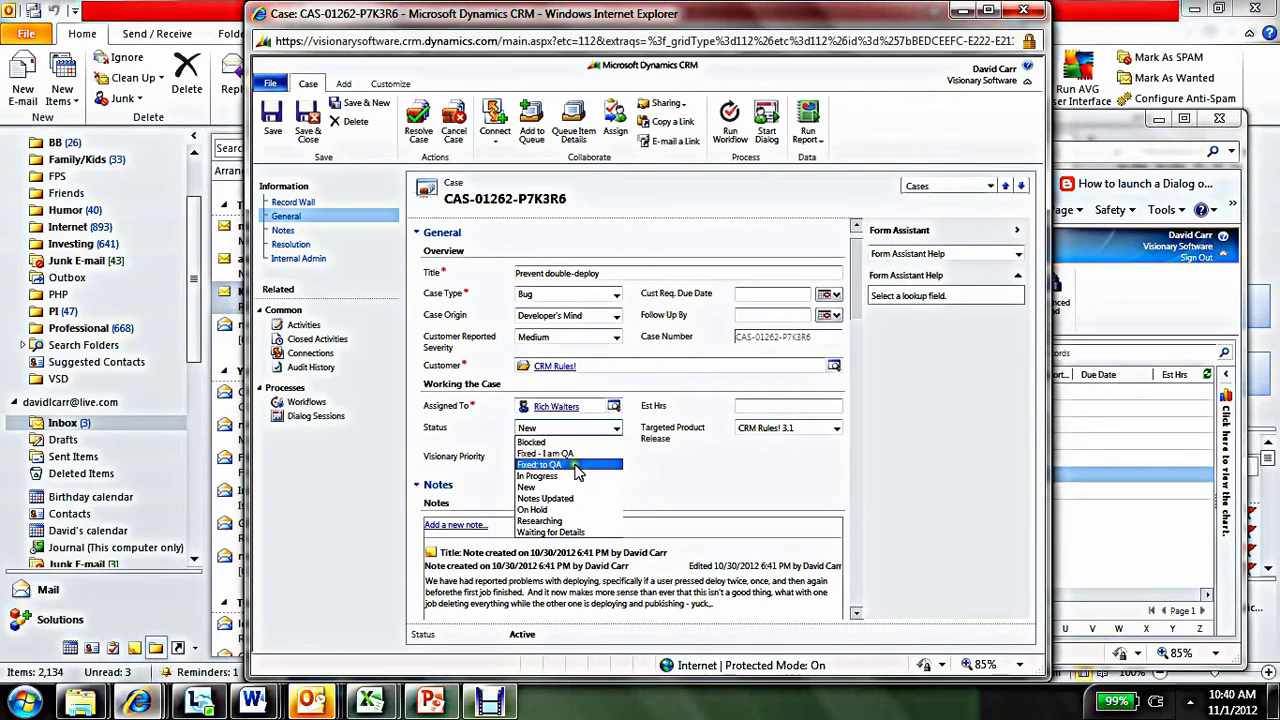
left_click(646, 476)
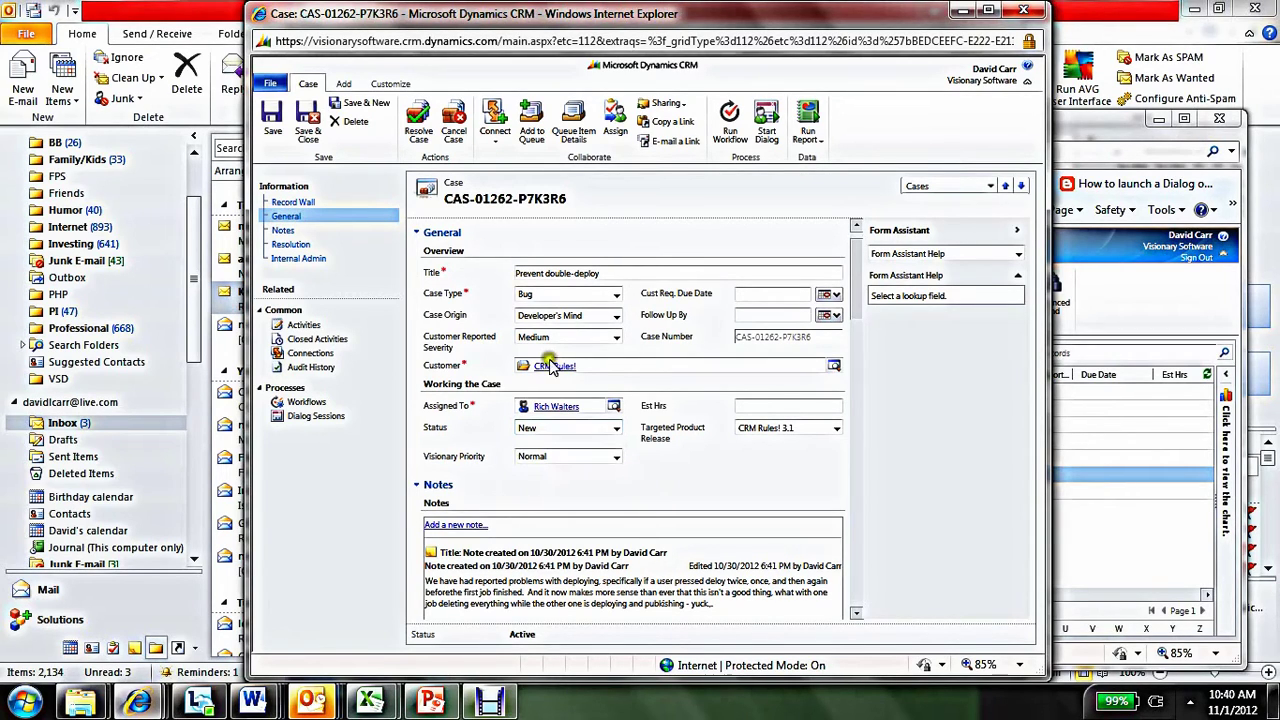
- Open the Case entity's customization and its main Information form for editing
left_click(396, 85)
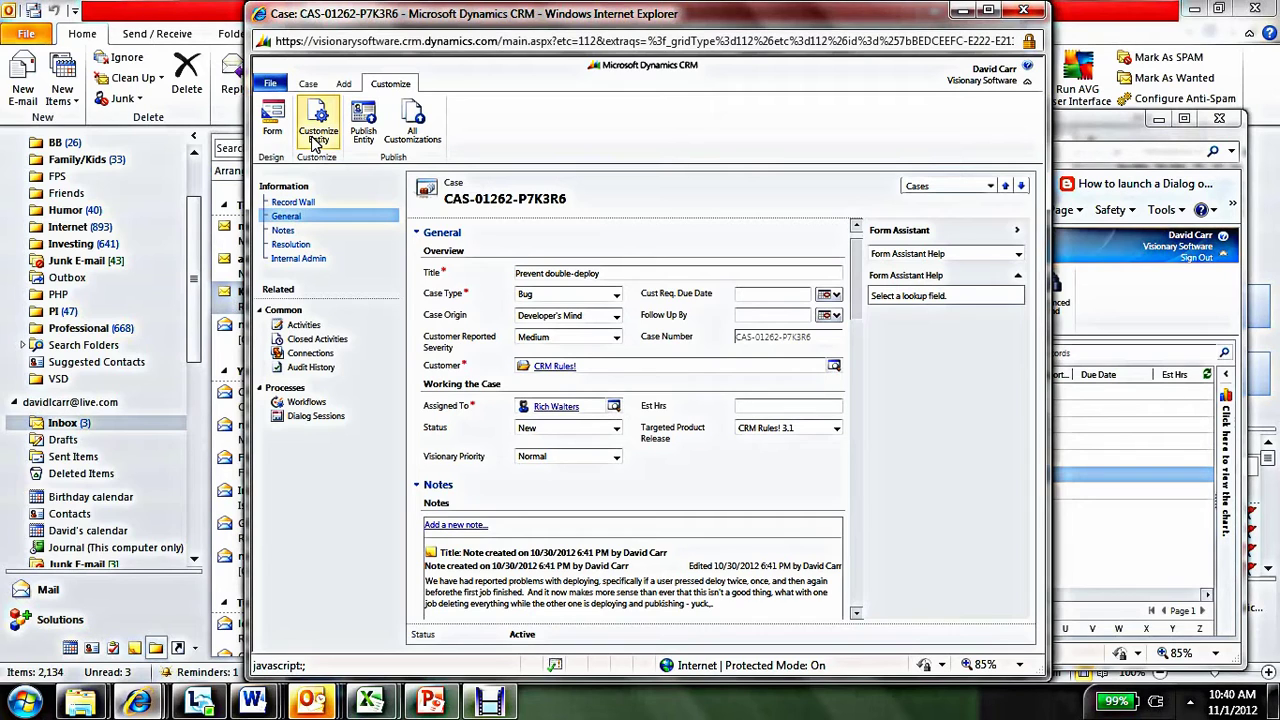
left_click(316, 140)
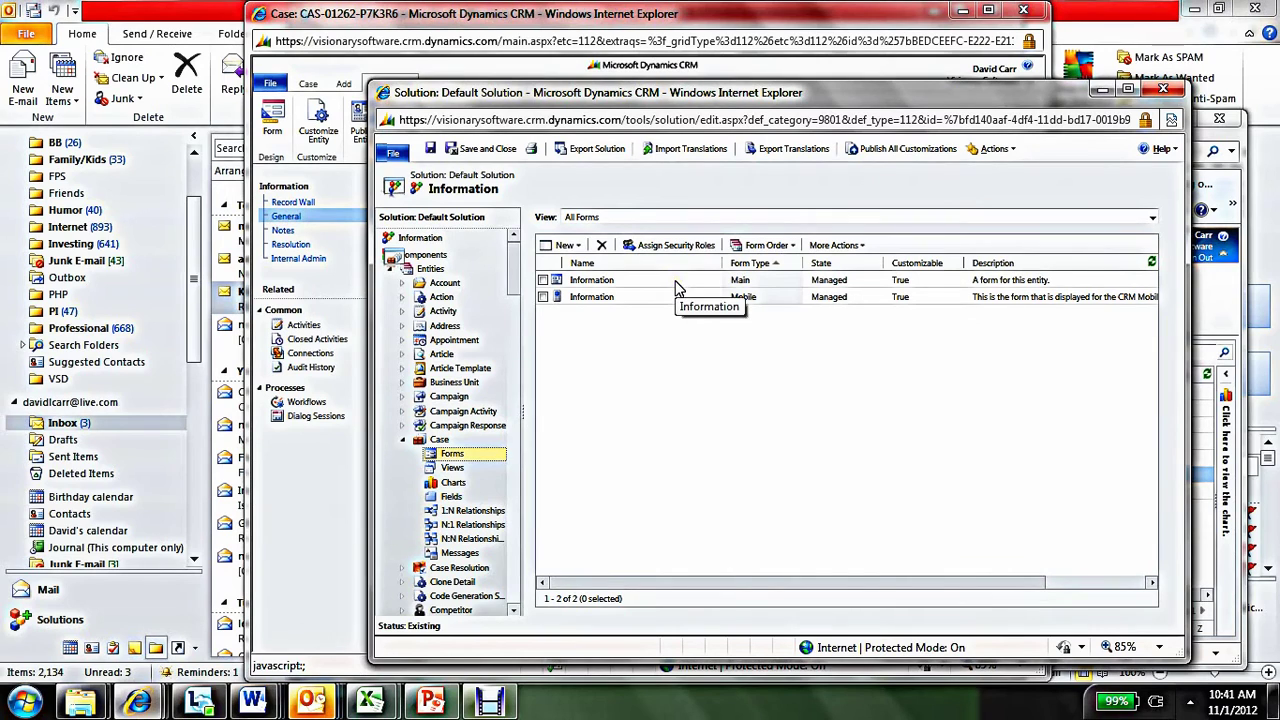
left_click(675, 284)
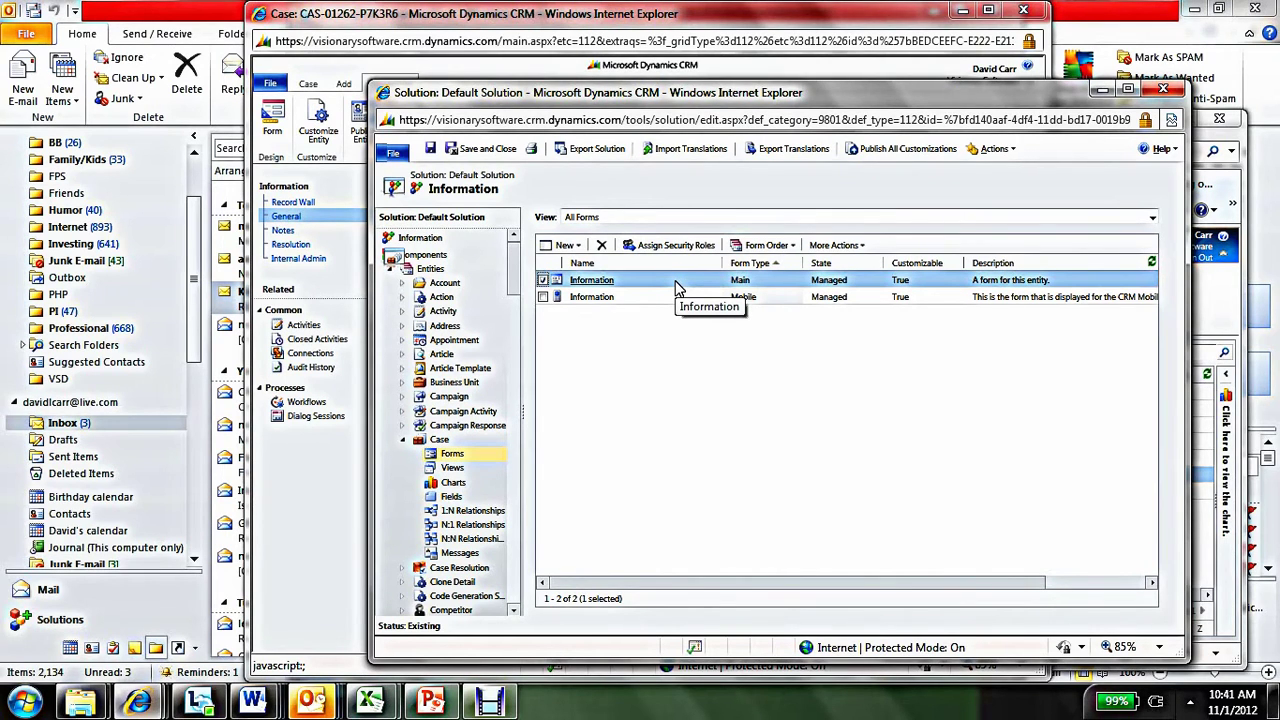
double_click(676, 287)
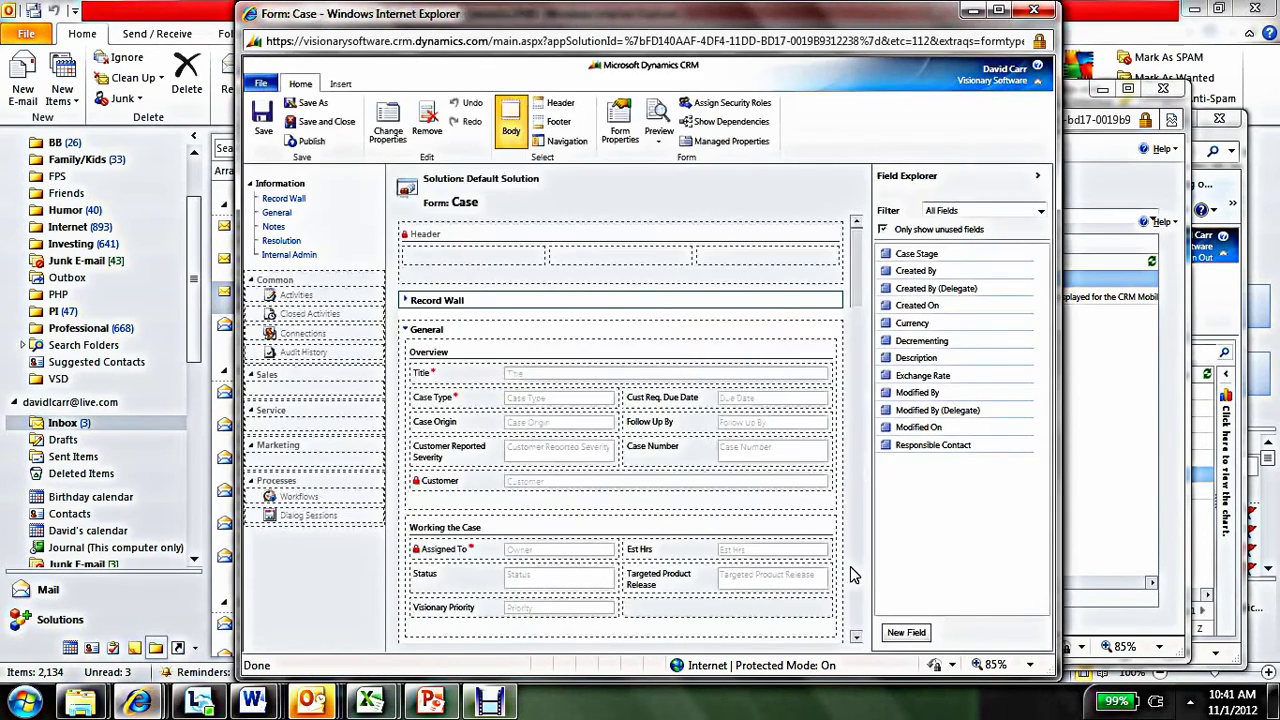
- Add "Fixed and released" to the active values of the Case form's Status field and save the field
left_click(565, 588)
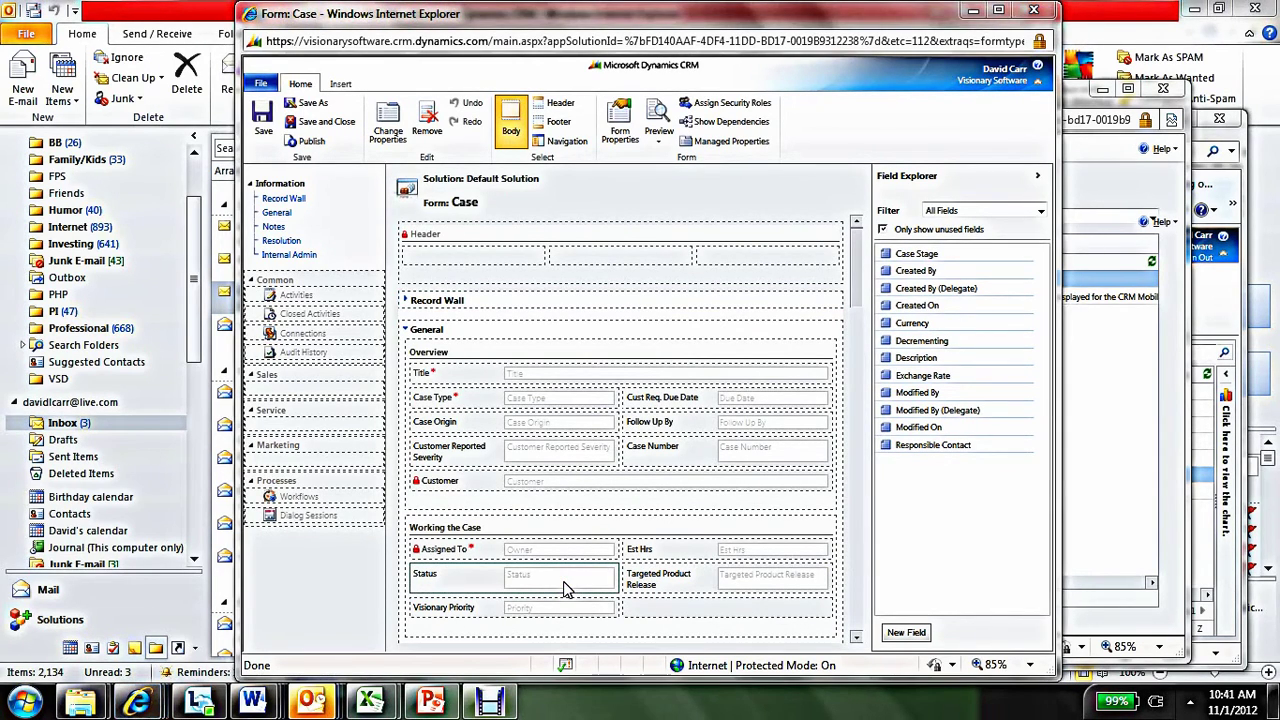
double_click(565, 588)
left_click(460, 411)
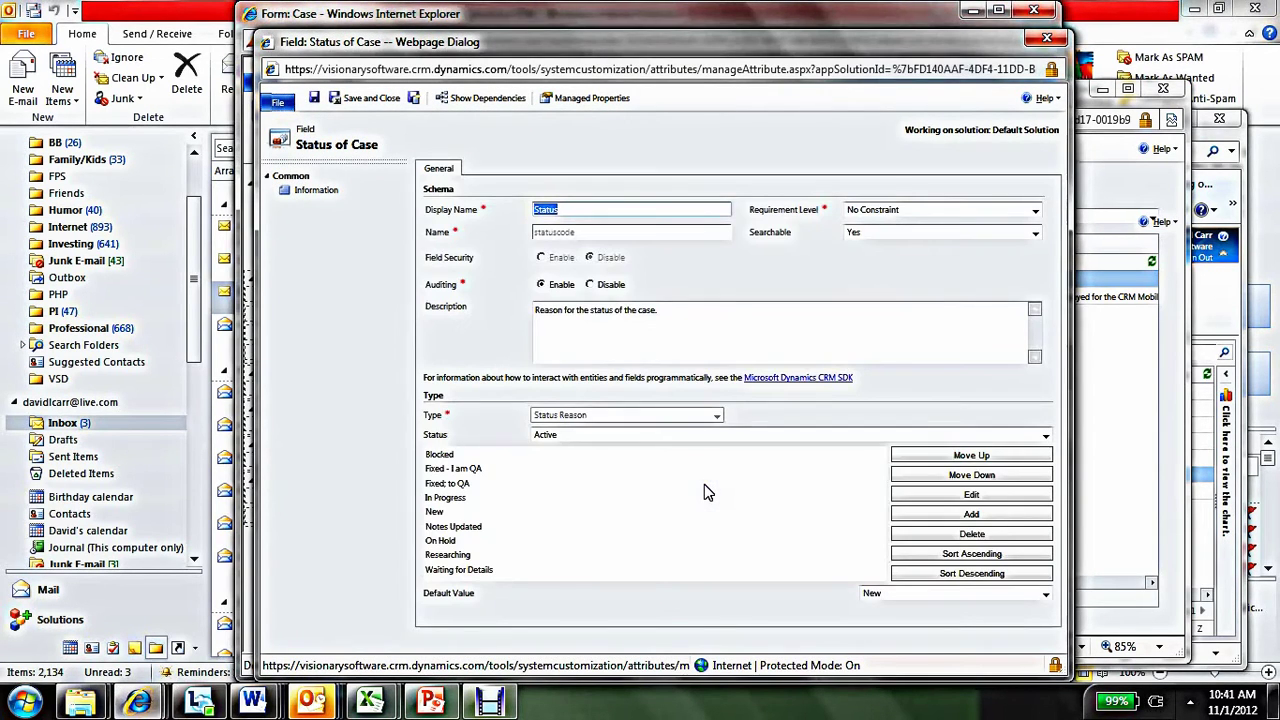
left_click(945, 514)
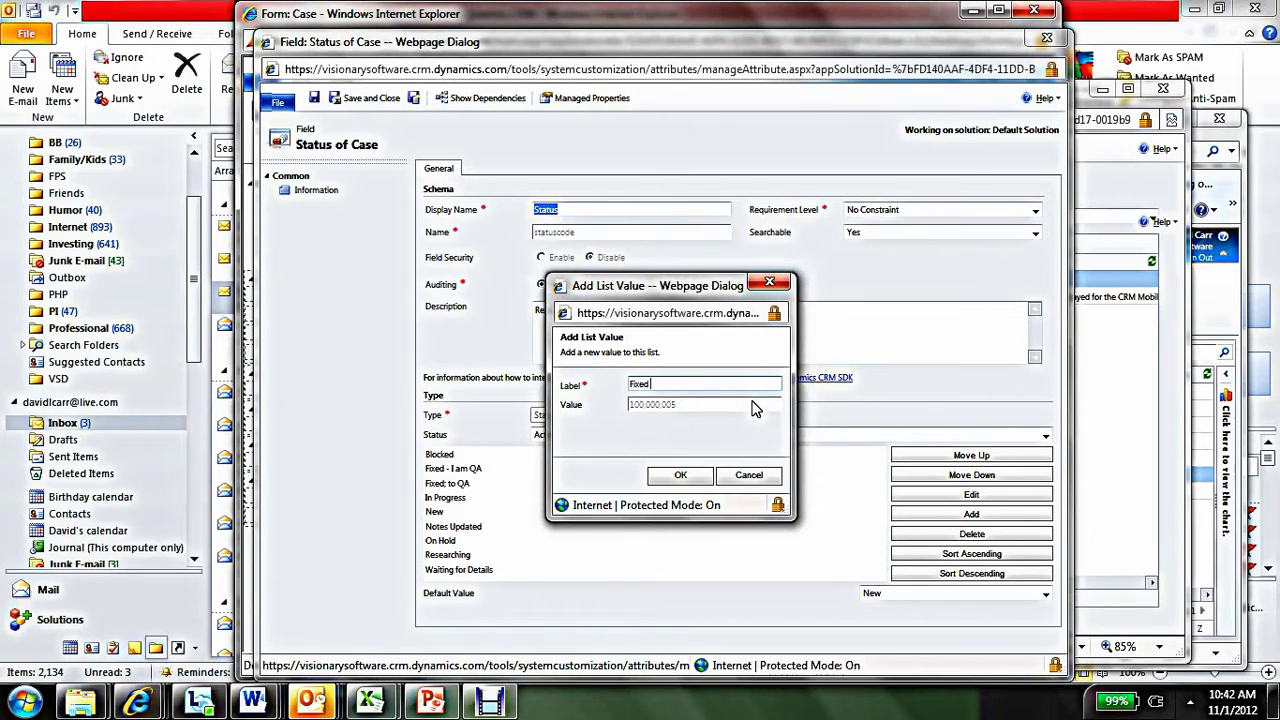
type("Fixed and released")
key("Return")
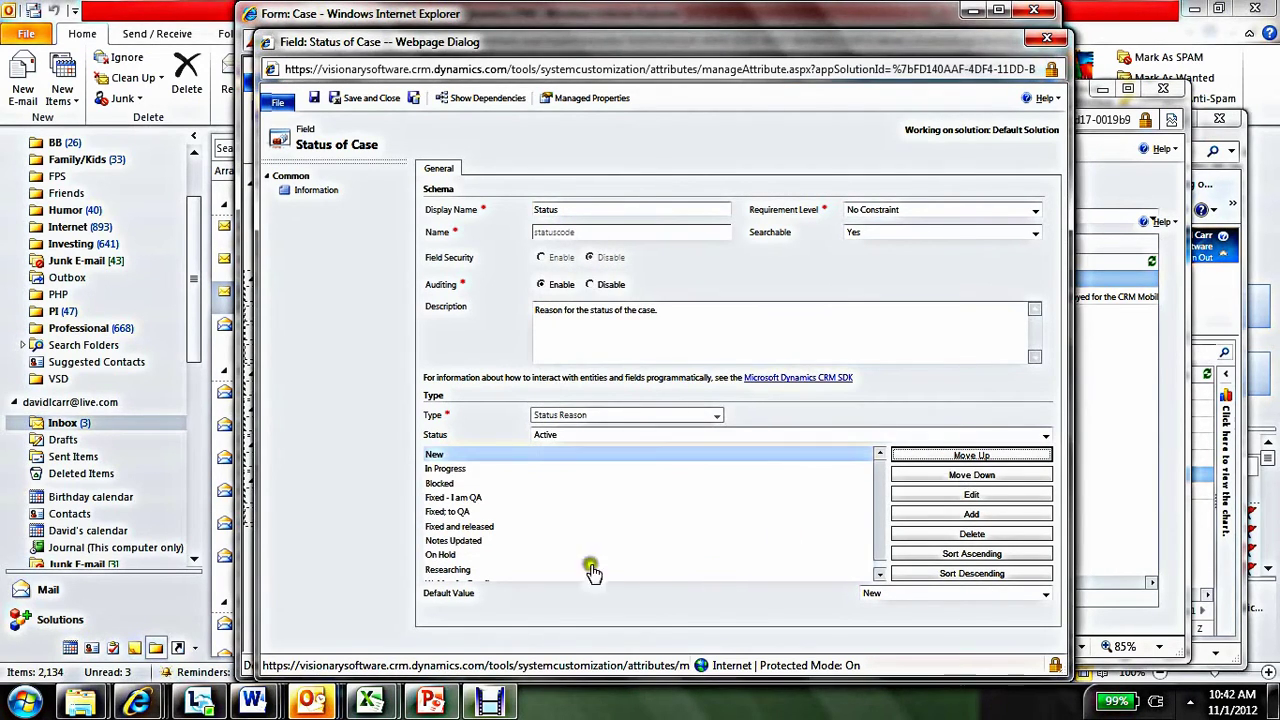
left_click(520, 527)
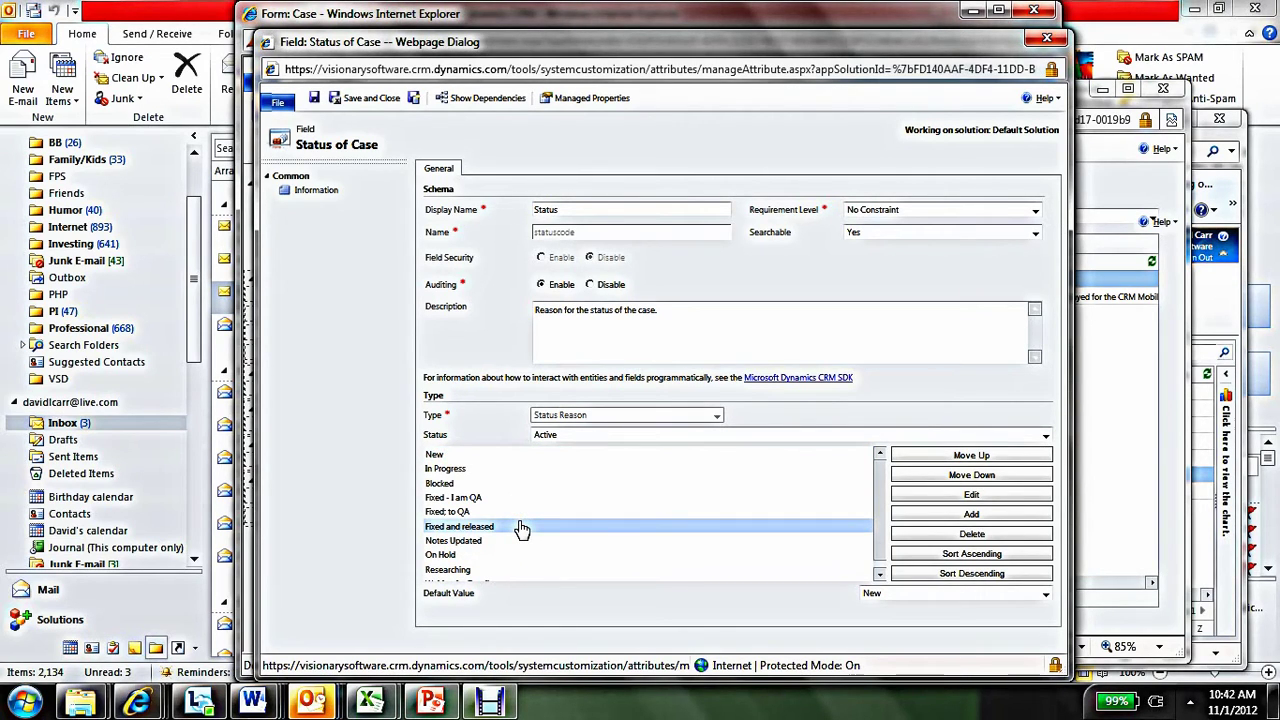
left_click(370, 99)
- Create a new Case field with the display name "Fixed in Version" and the type Option Set
left_click(903, 551)
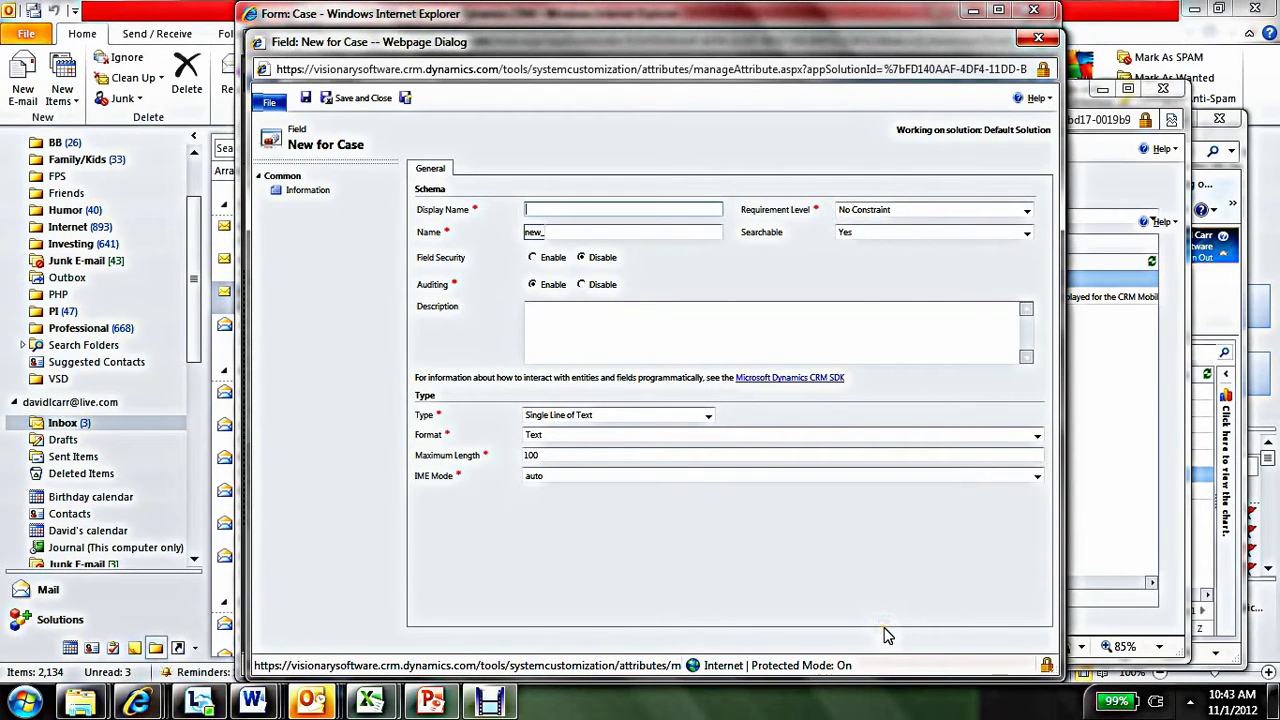
type("Released i")
key("ctrl+a")
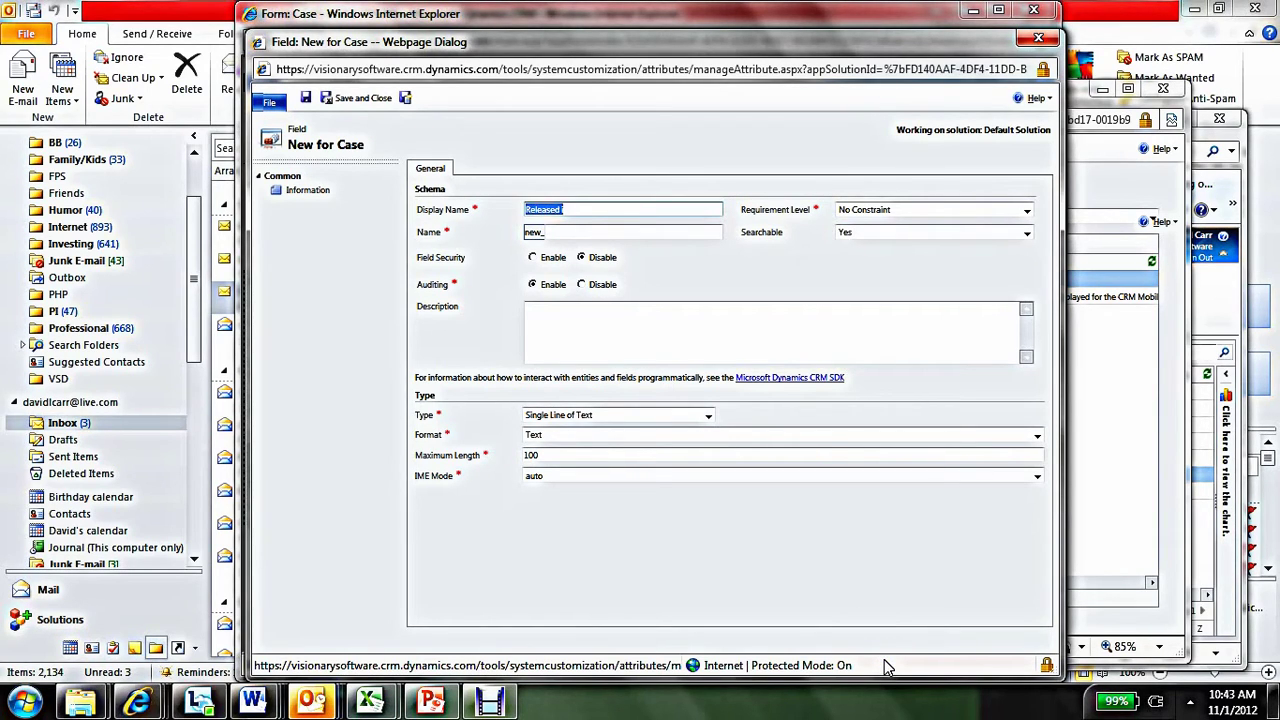
type("Fixed in Version")
key("Tab")
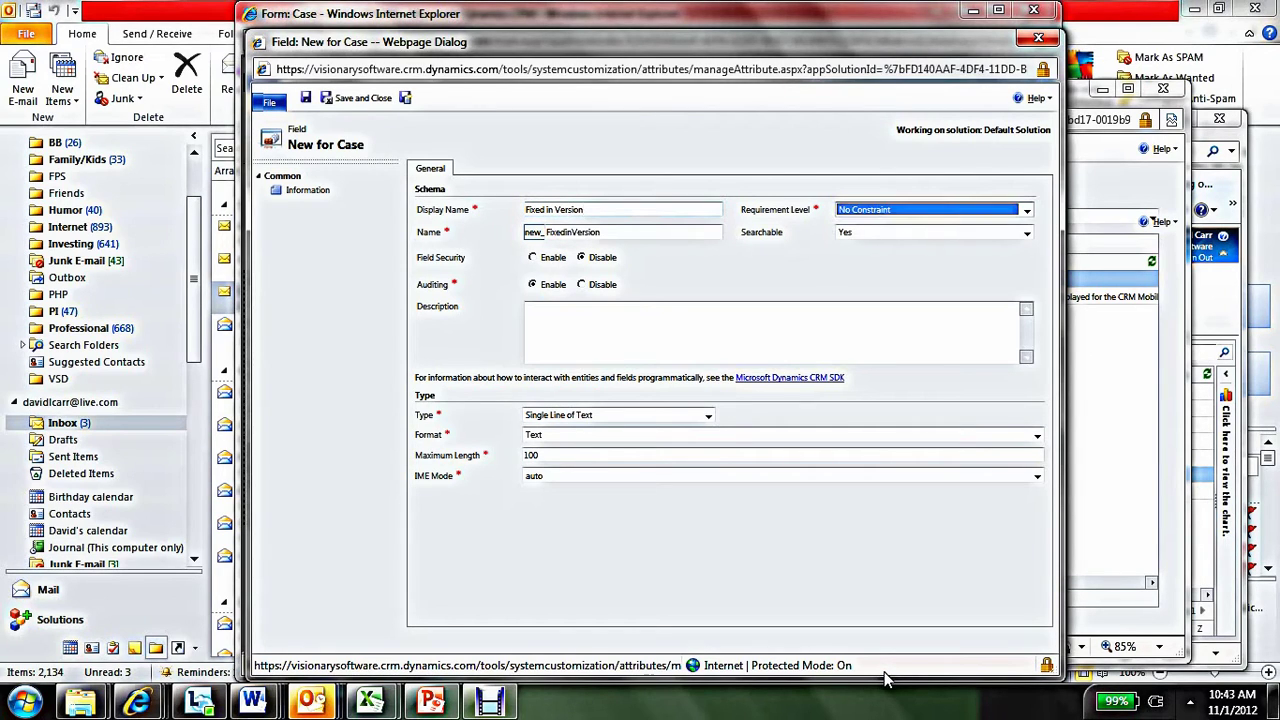
left_click(622, 415)
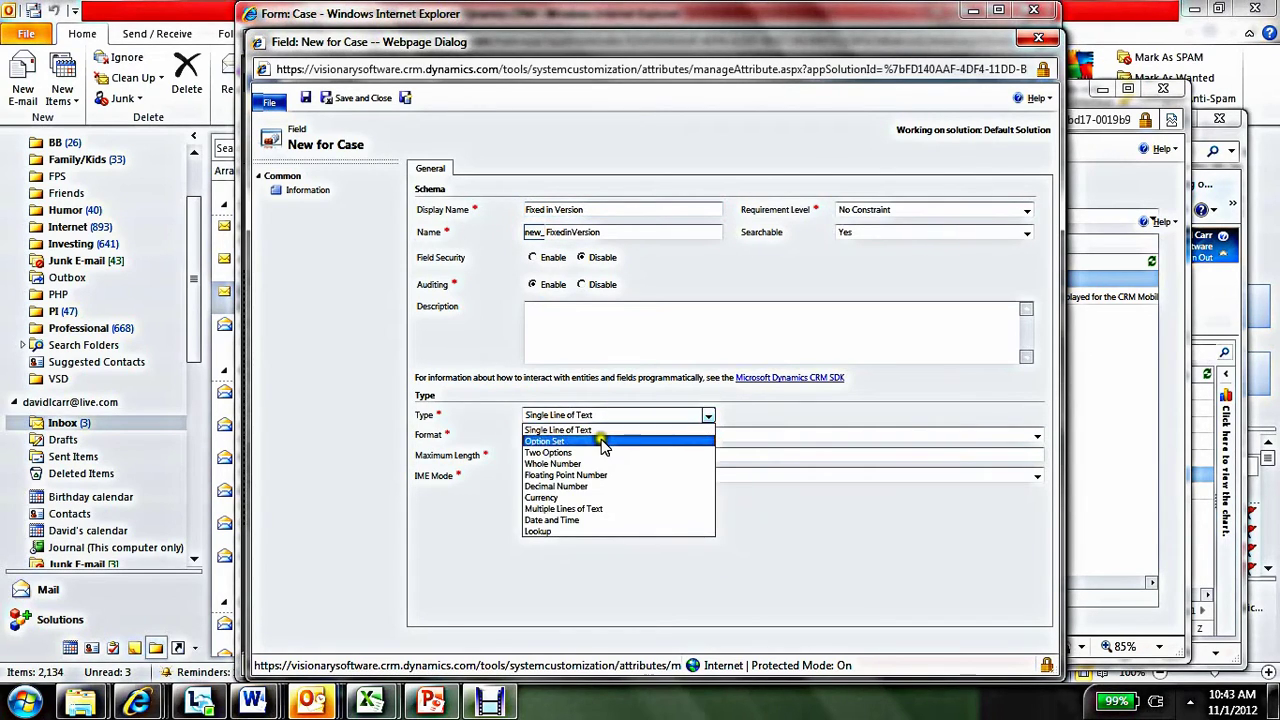
left_click(603, 442)
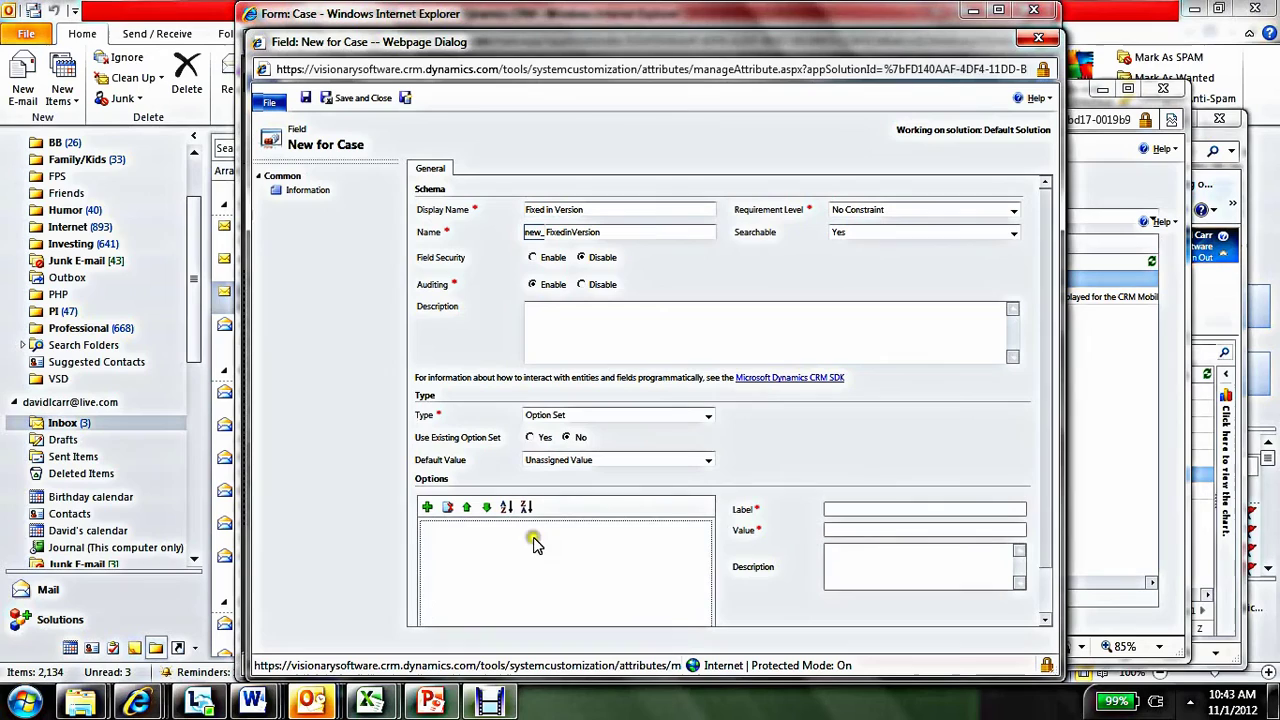
- Add the options "CRM Rules! 3.1" and "CRM Rules! 3.2" to the new field and save it
left_click(427, 507)
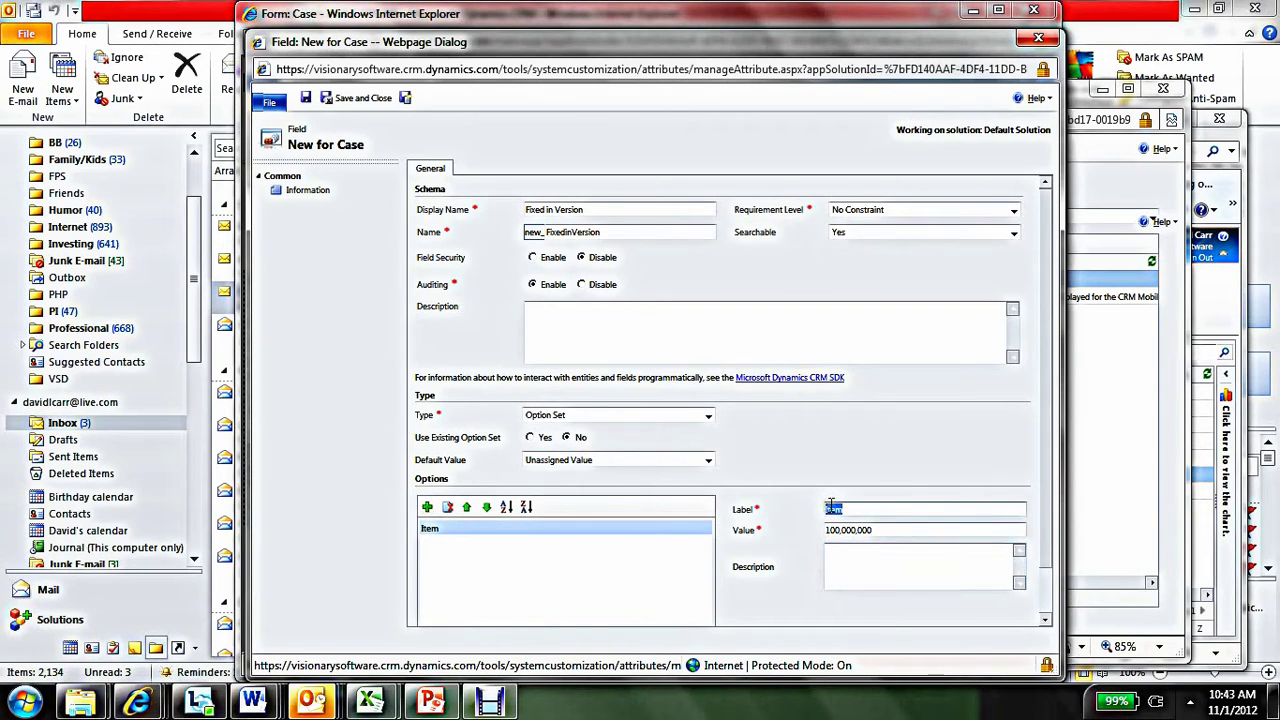
type("CRM Rules! 3.1")
left_click(671, 571)
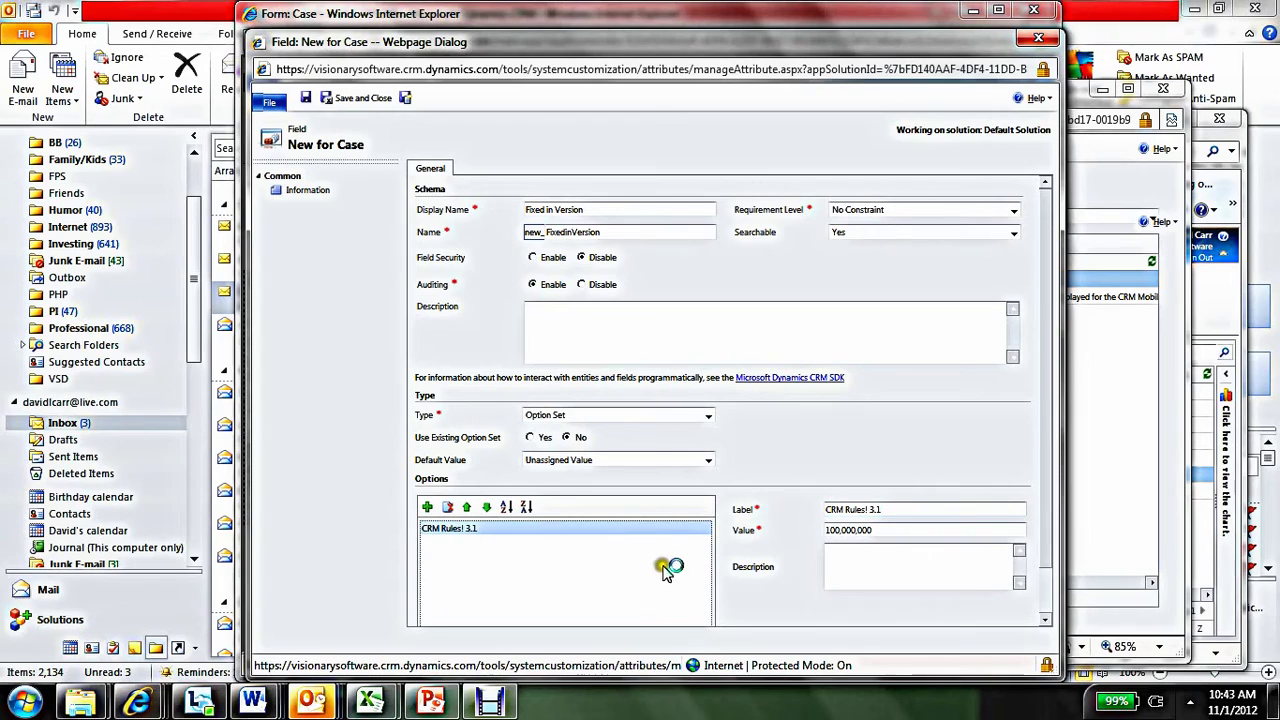
left_click(427, 508)
double_click(829, 510)
type("C")
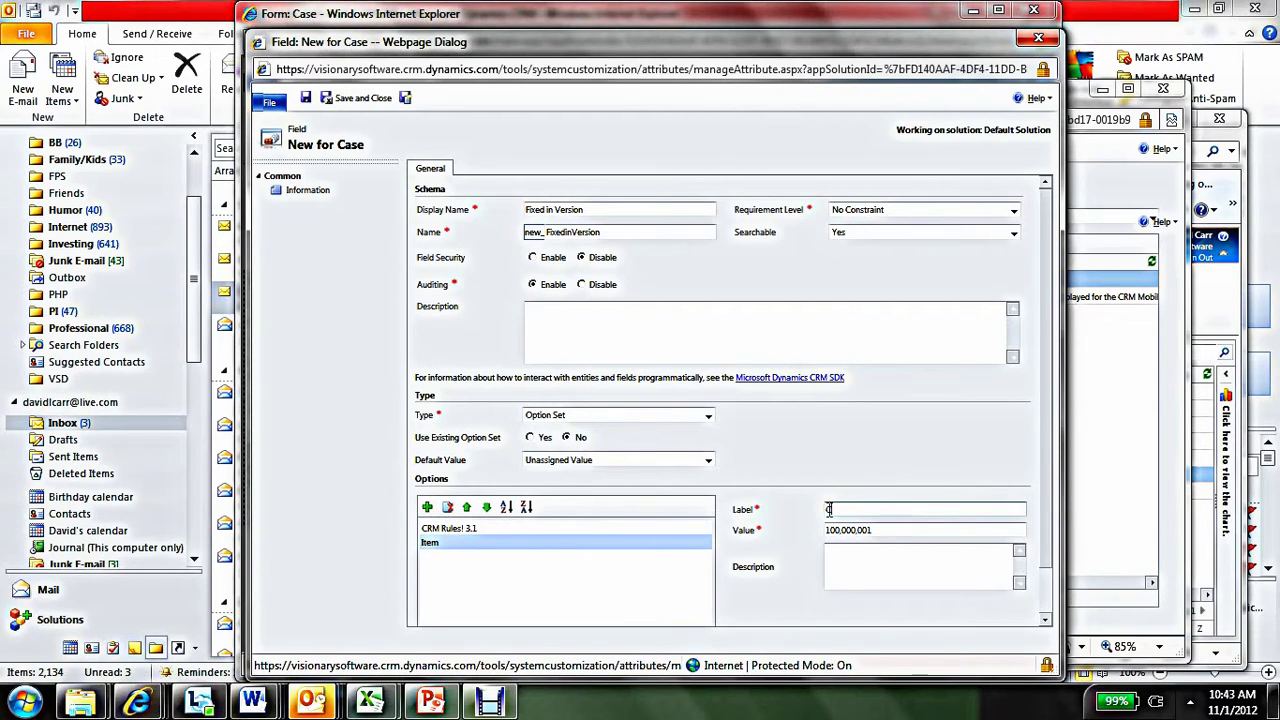
type("RM Rules! 3.2")
left_click(687, 567)
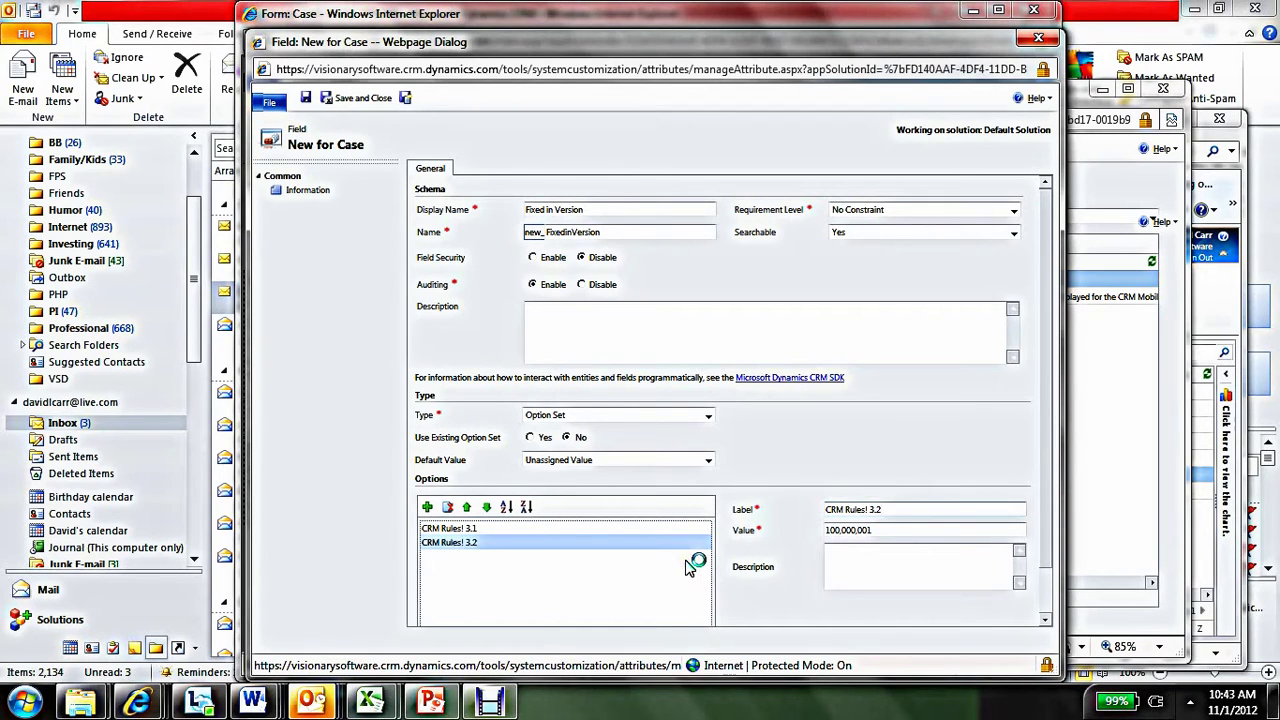
left_click(376, 100)
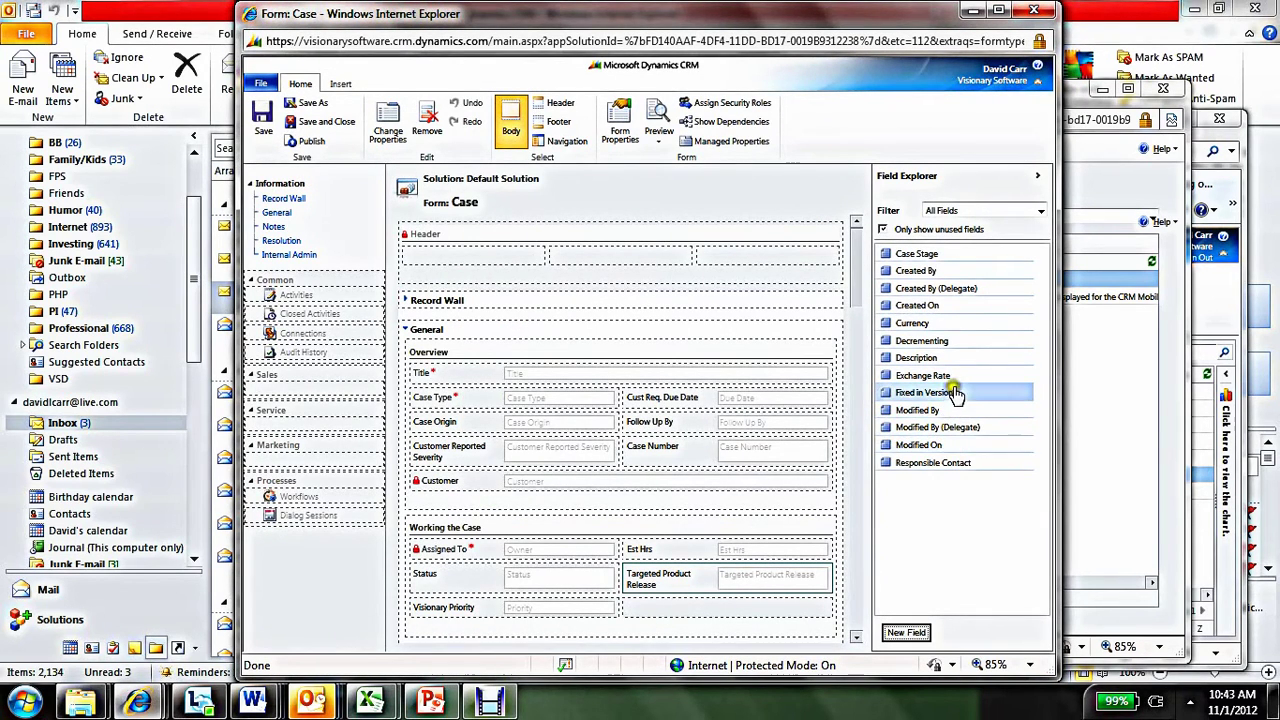
- Place Fixed in Version beside Visionary Priority in the Working the Case section, and save and publish the form
left_click_drag(955, 393, 727, 610)
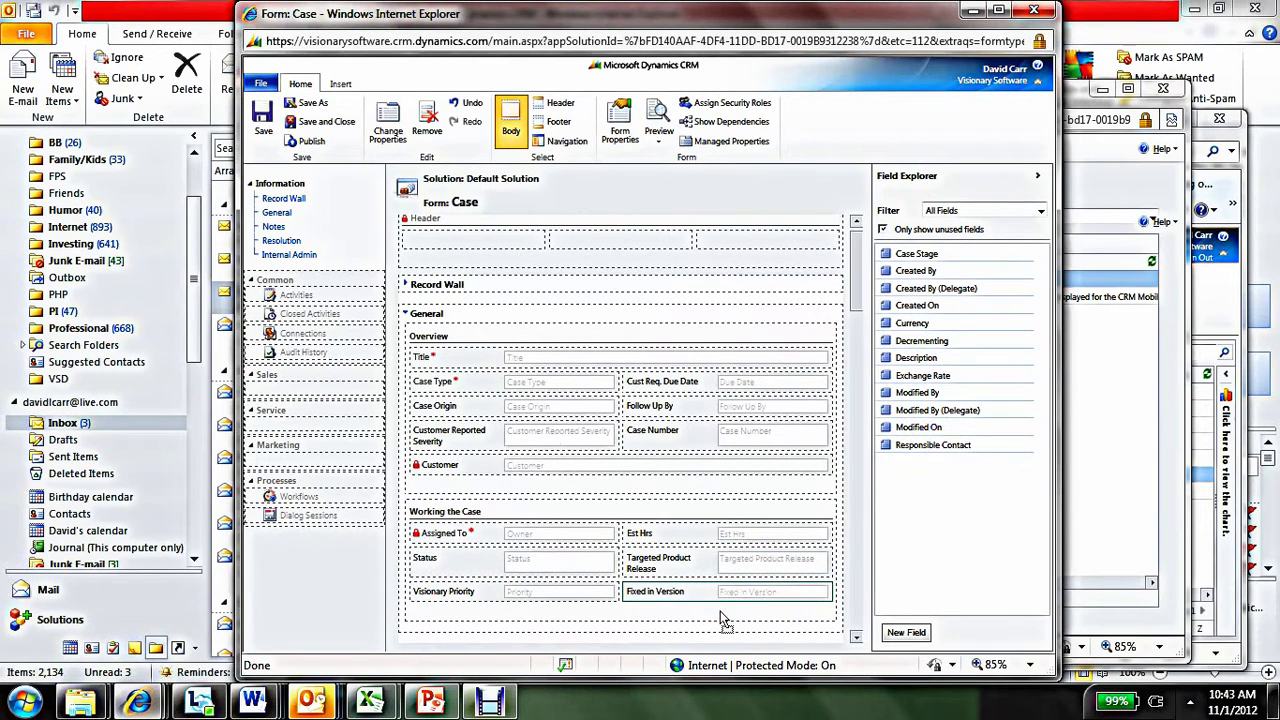
left_click(262, 118)
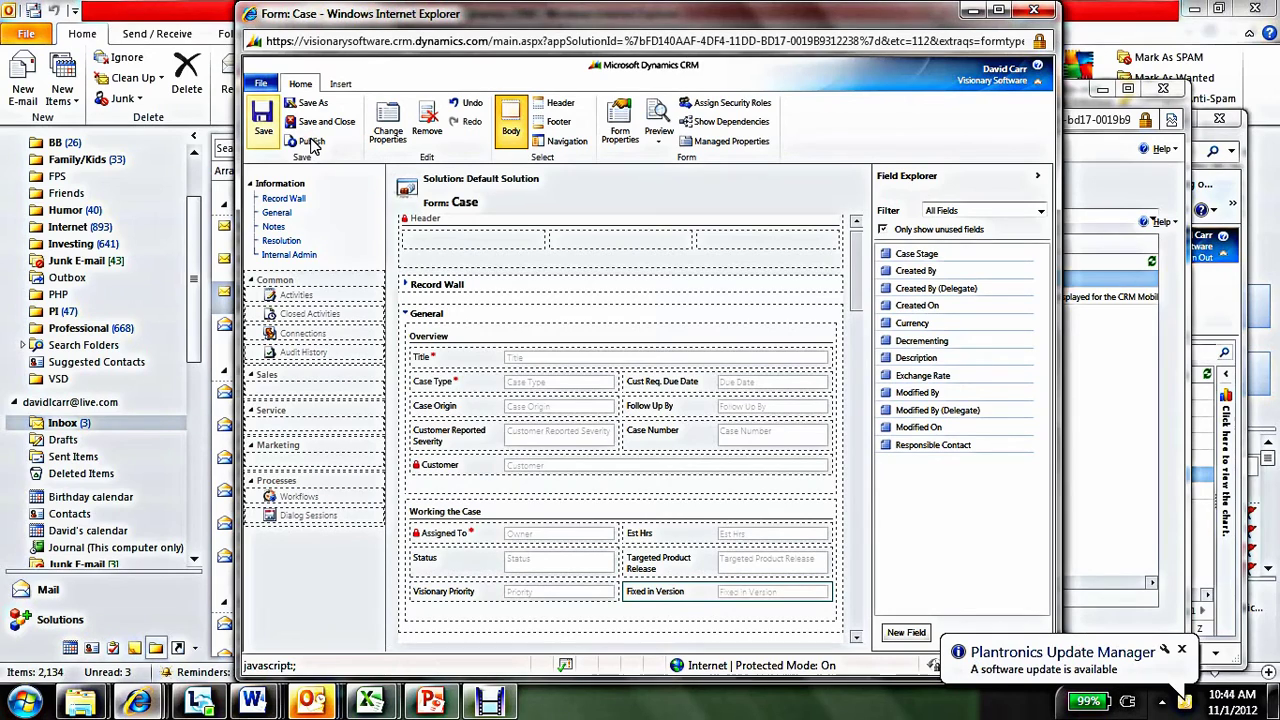
left_click(313, 144)
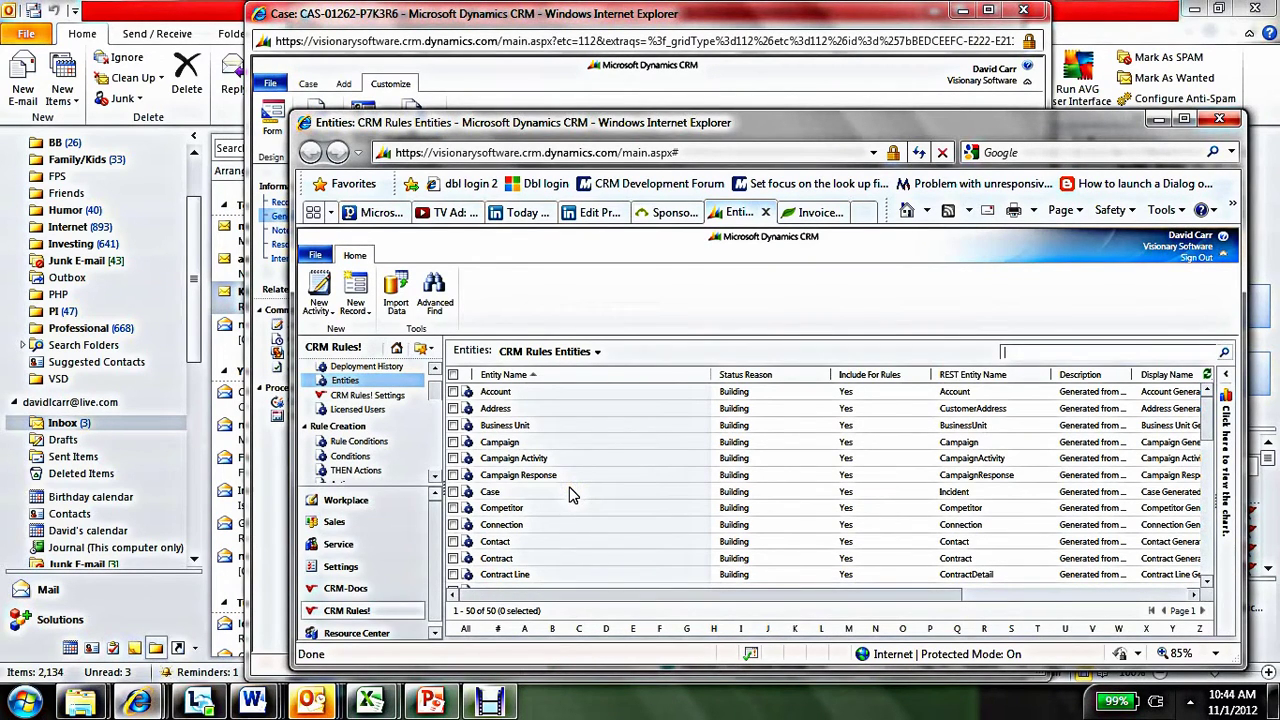
- Run Create/Update Entity Data for the Case entity in CRM Rules! and close its record
left_click(570, 494)
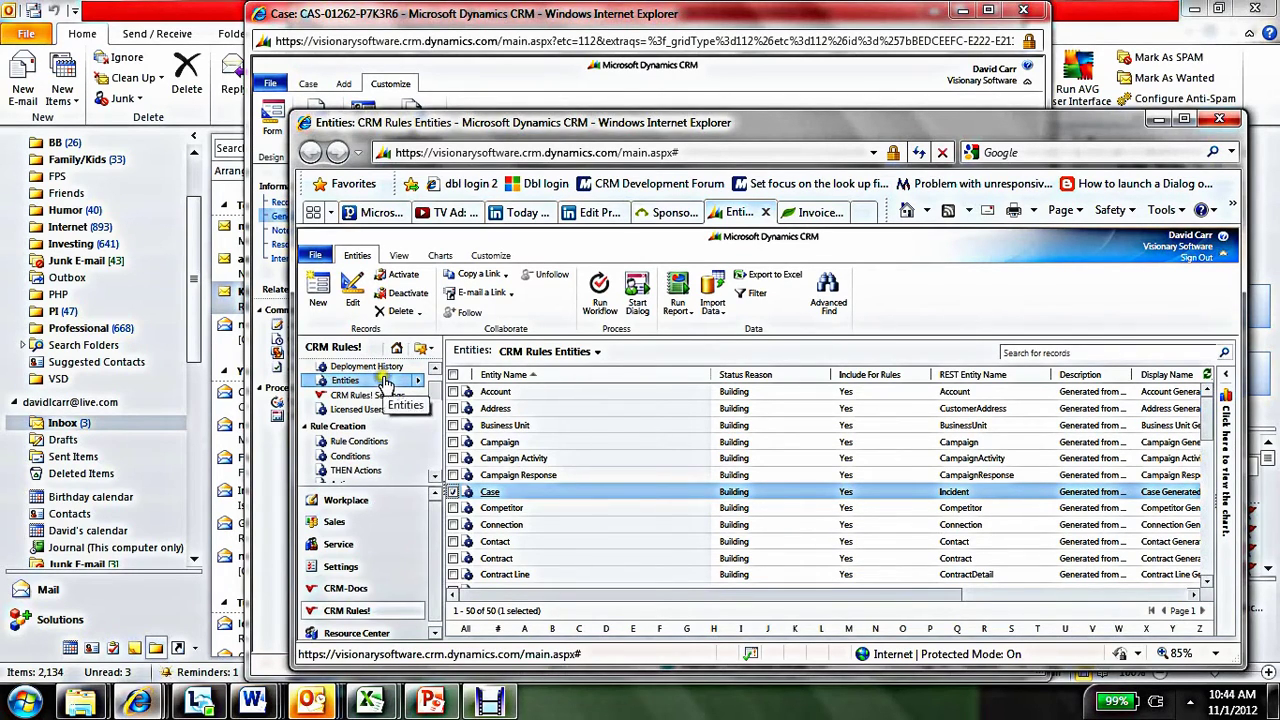
double_click(540, 492)
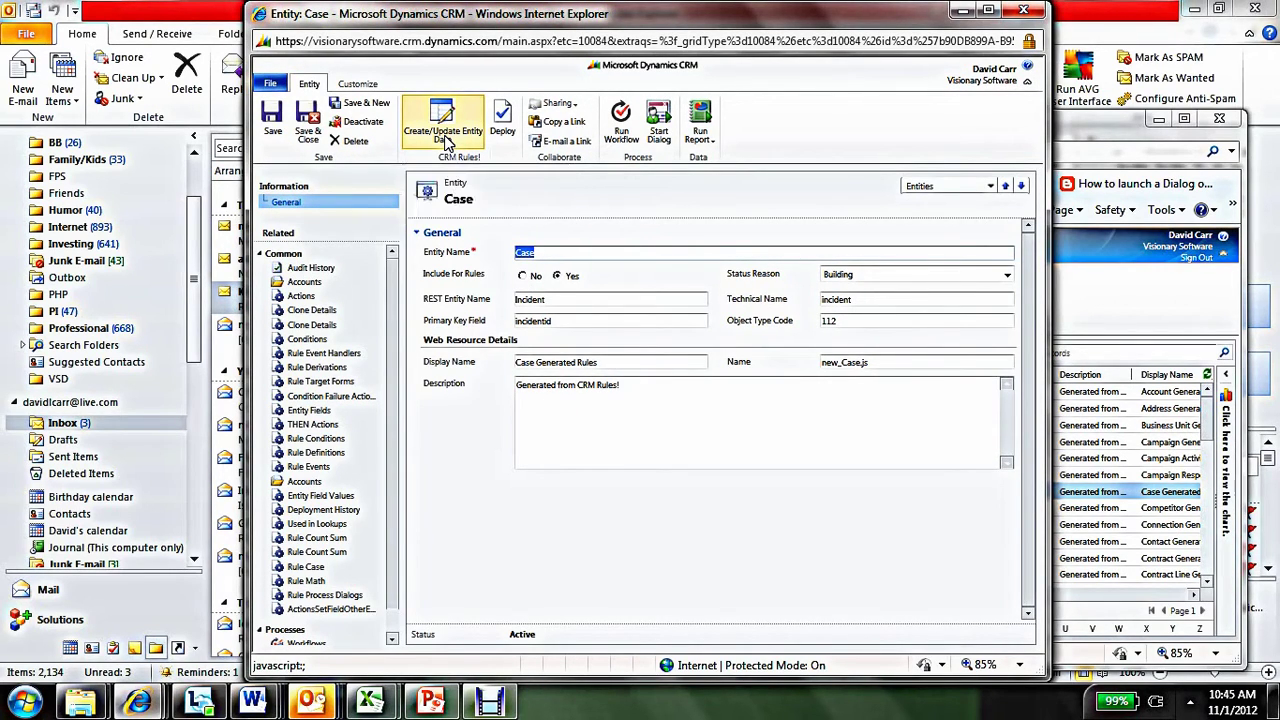
left_click(447, 141)
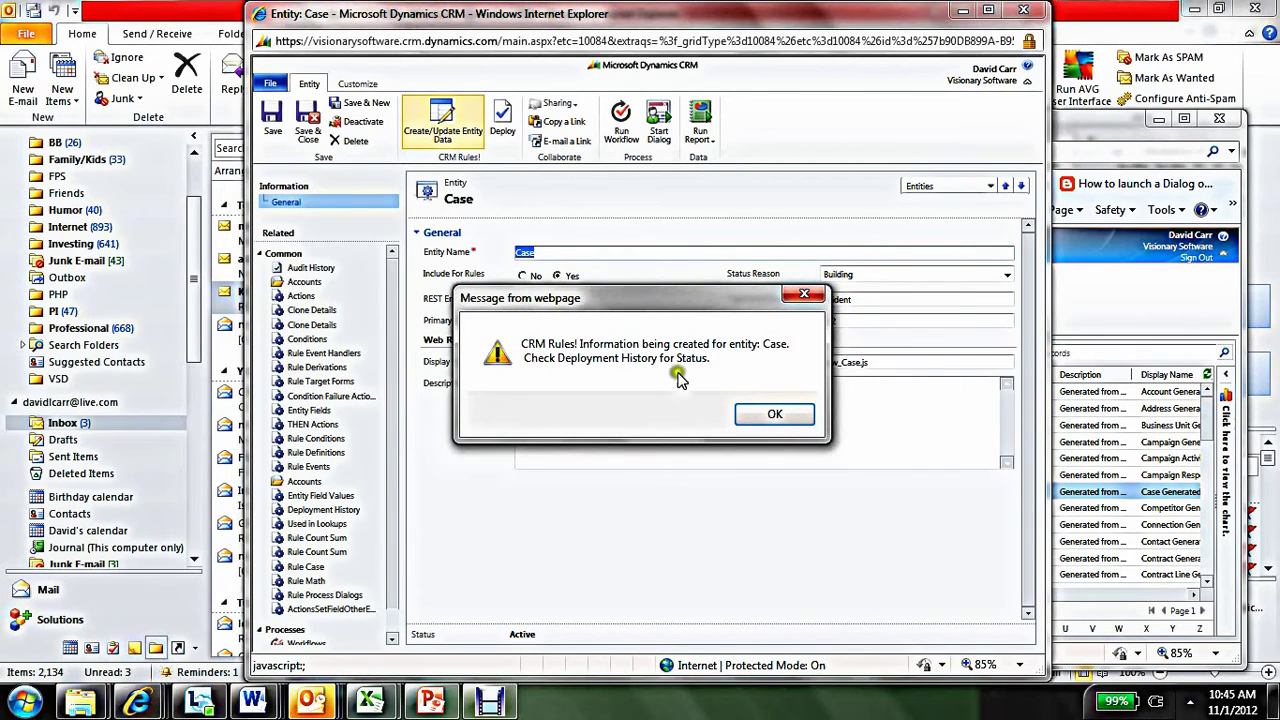
left_click(776, 418)
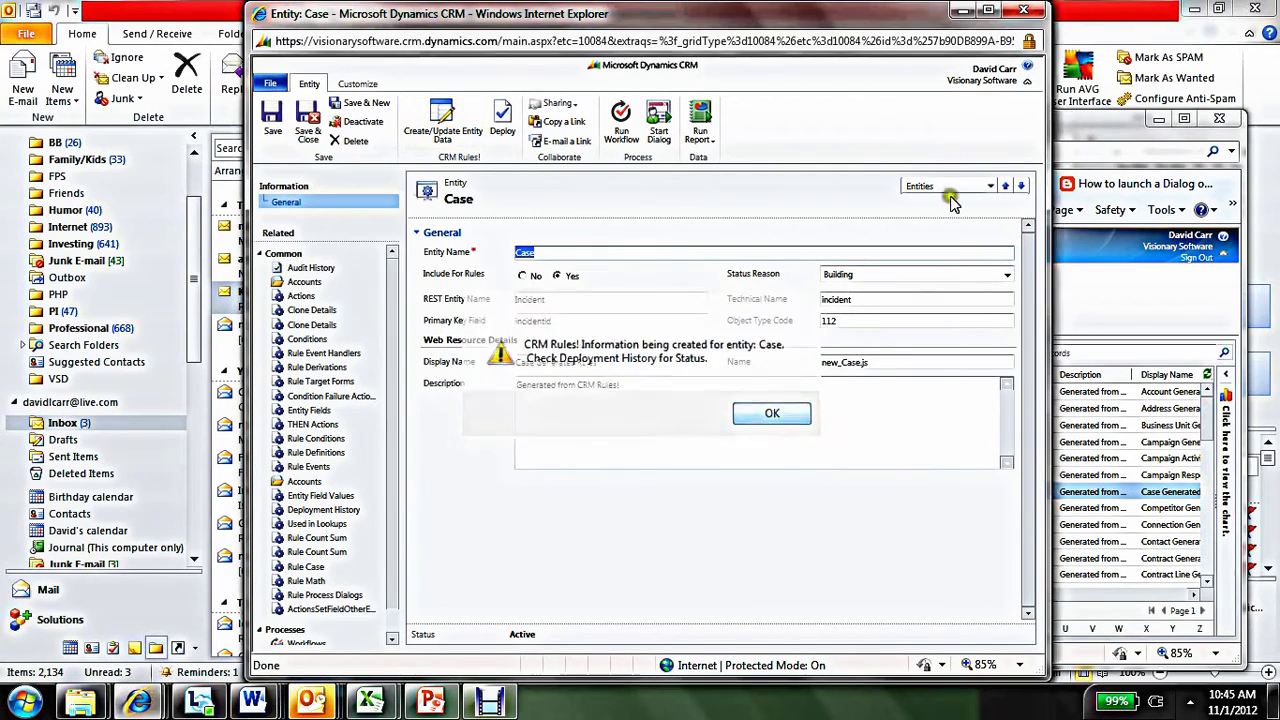
left_click(1022, 12)
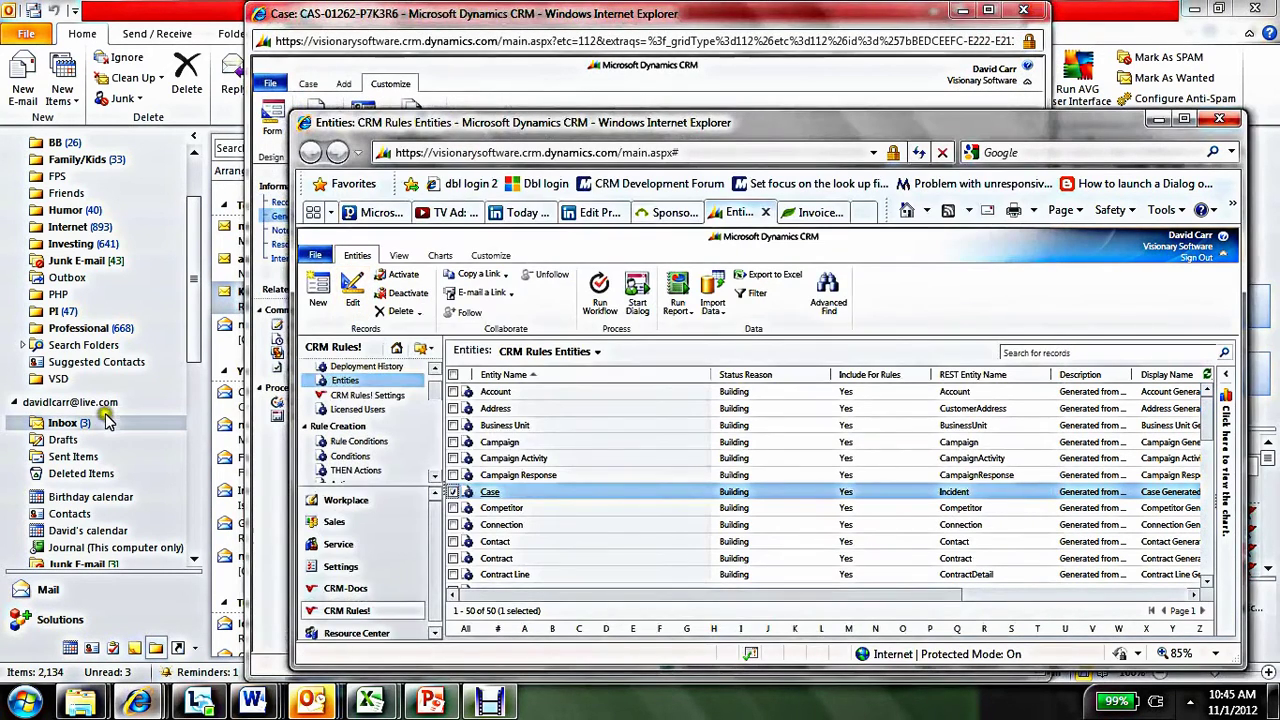
- Check the Deployment History for the status of the Case entity update, refreshing the list for progress
left_click(366, 368)
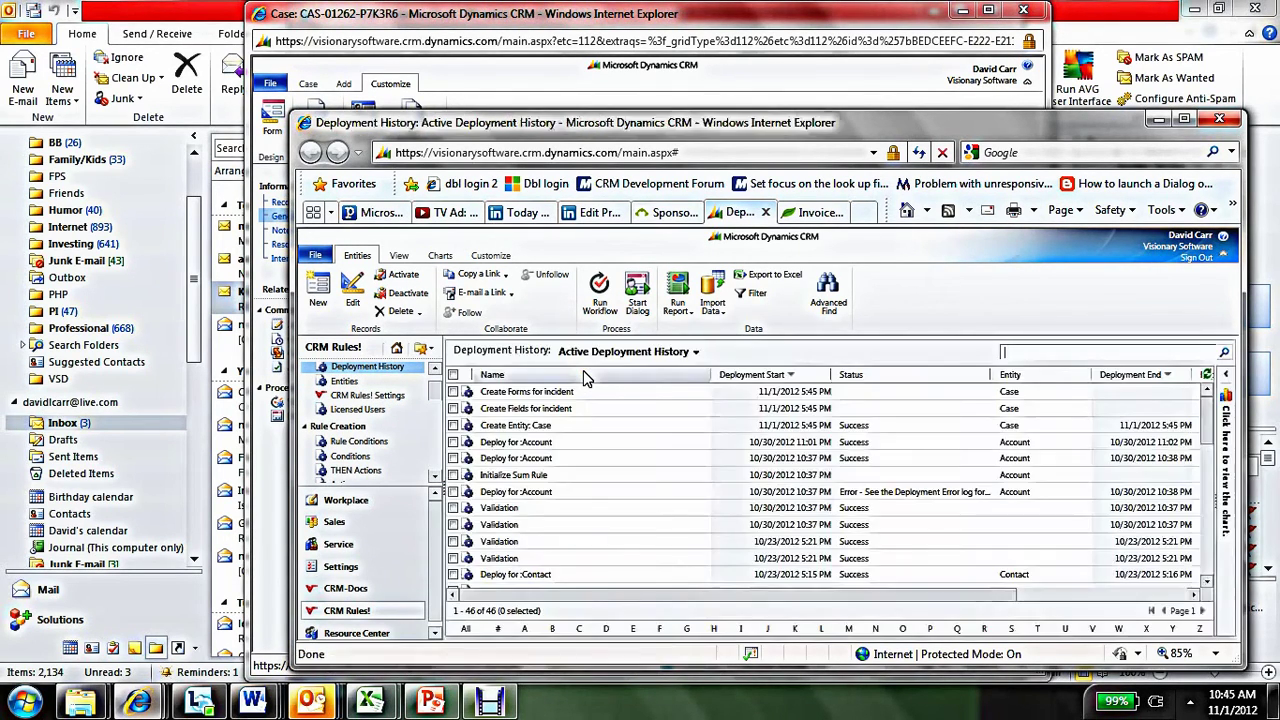
left_click(597, 430)
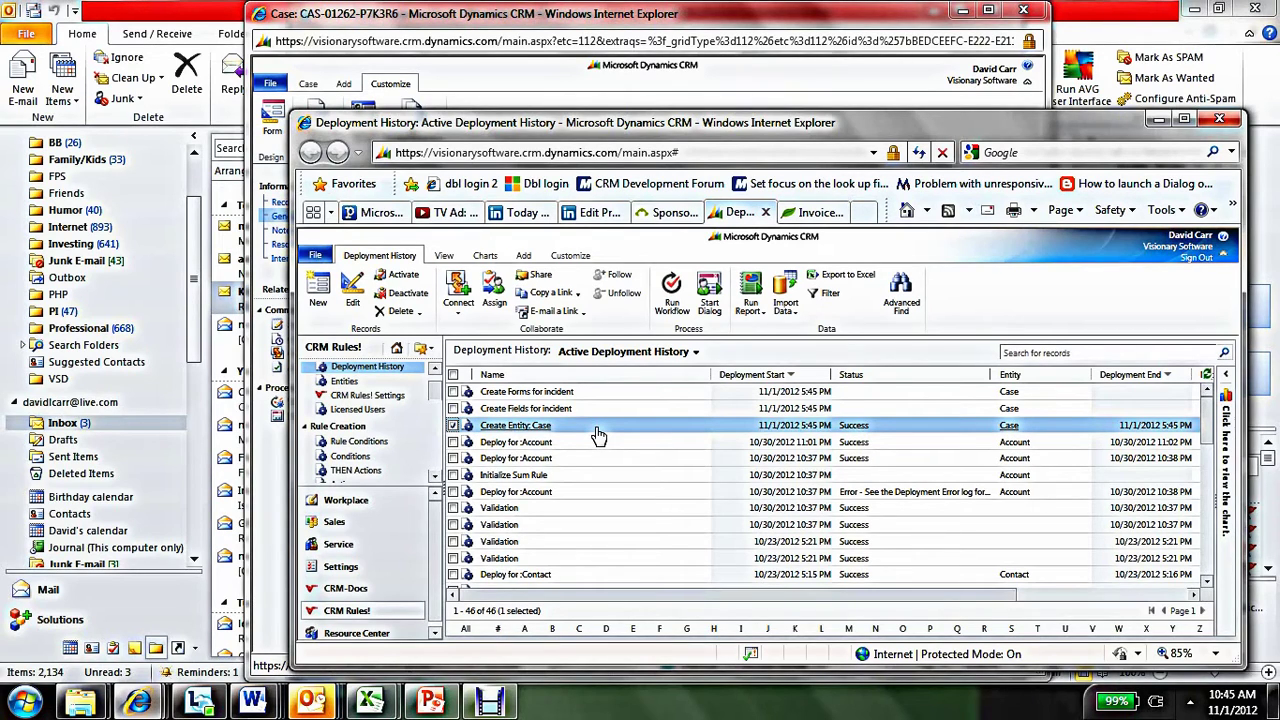
left_click(1208, 376)
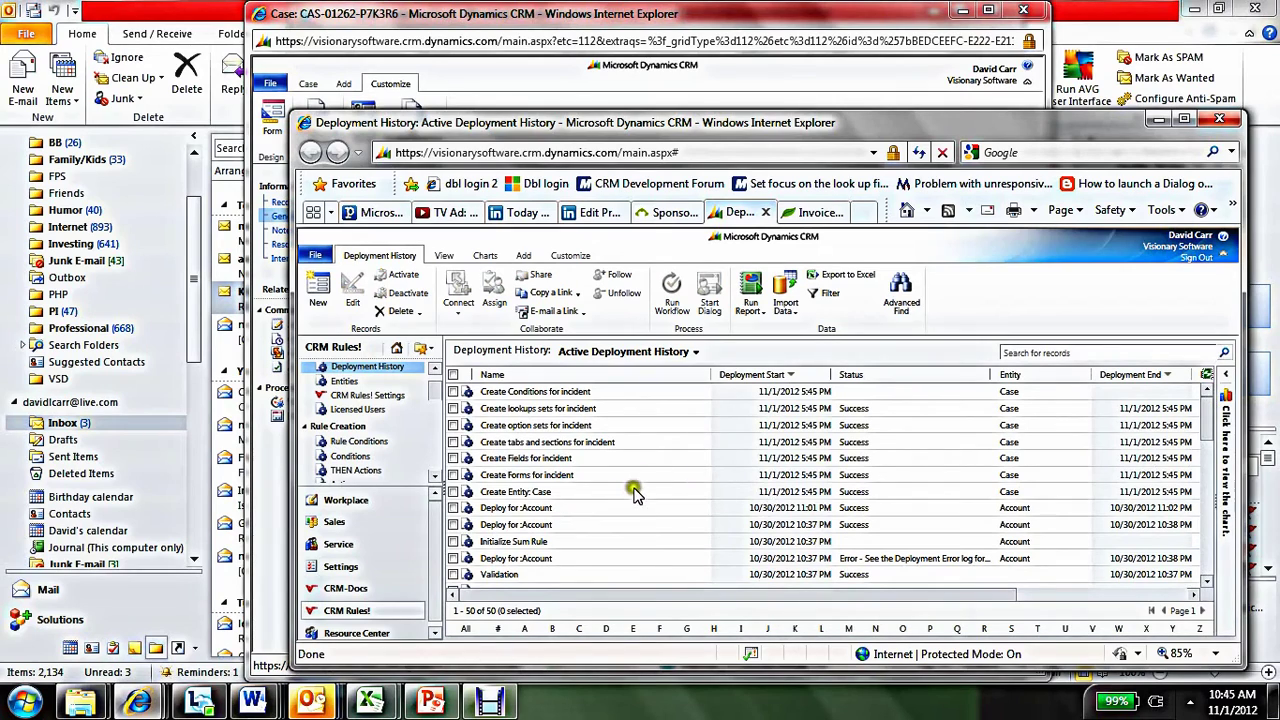
left_click(603, 493)
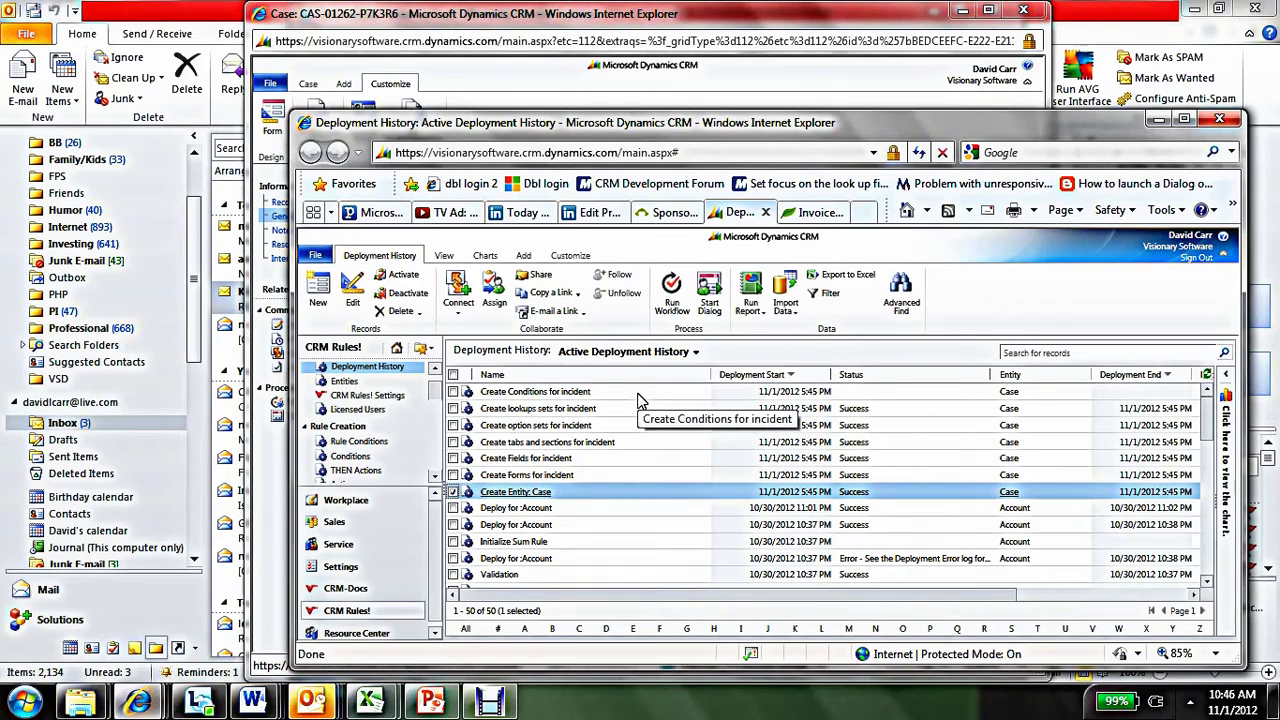
left_click(1206, 376)
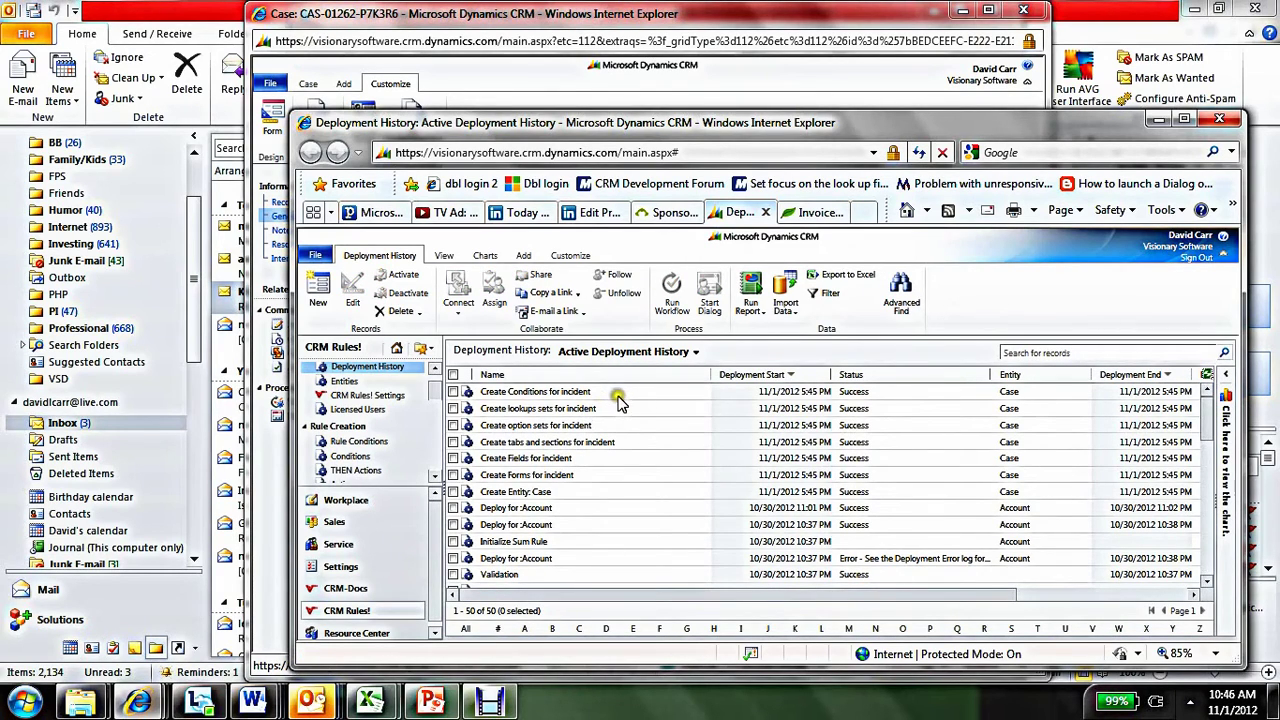
- Highlight the Case entity's newest deployment entries, starting at Create Entity: Case and extending upward
left_click(672, 497)
key("shift+Up")
key("shift+Up")
key("shift+Up")
key("shift+Up")
key("shift+Up")
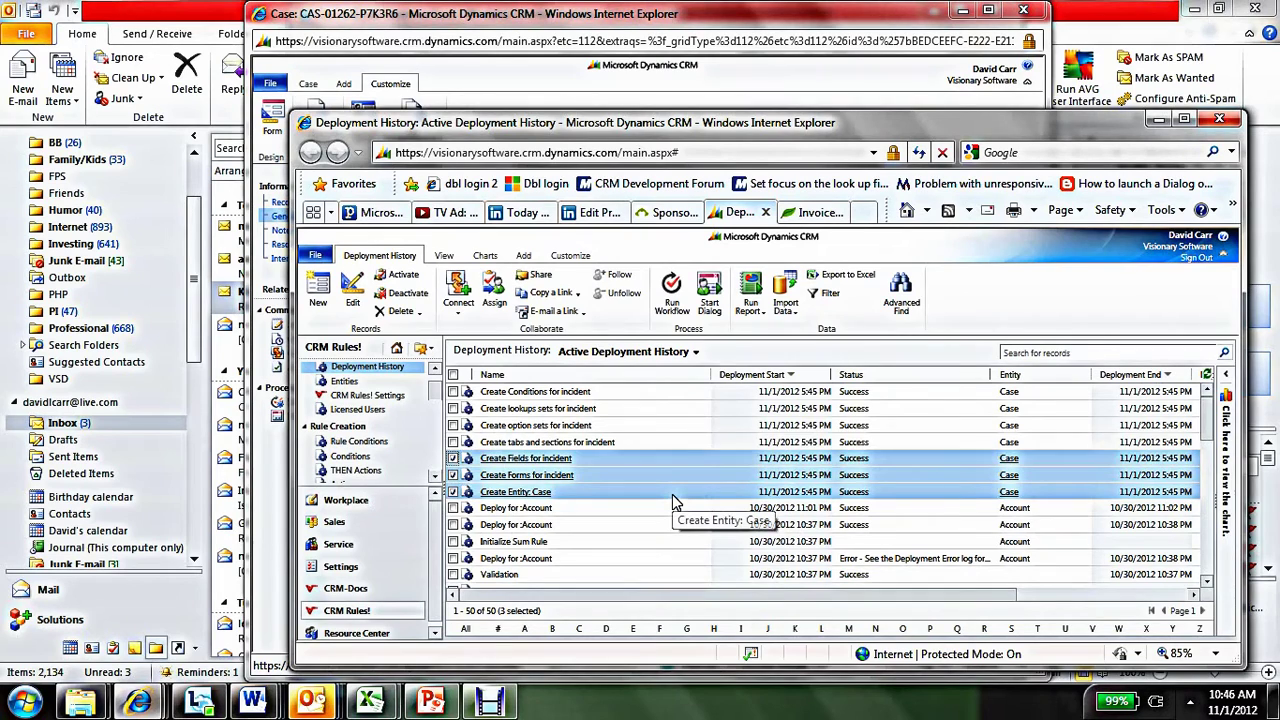
- Extend the highlighted Case deployment entries up through Create Conditions for incident
key("shift+Up")
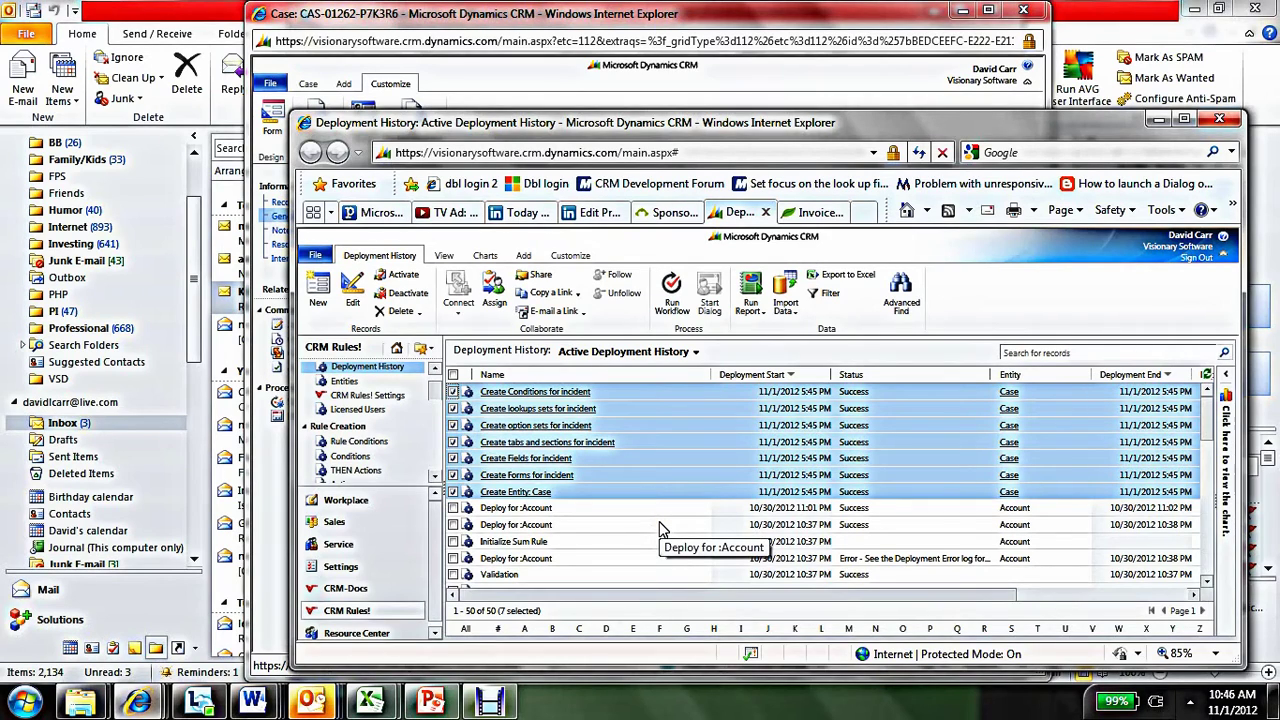
- Create a new rule definition in CRM Rules! named "Require Fixed in Version field when bug fixed"
left_click(435, 374)
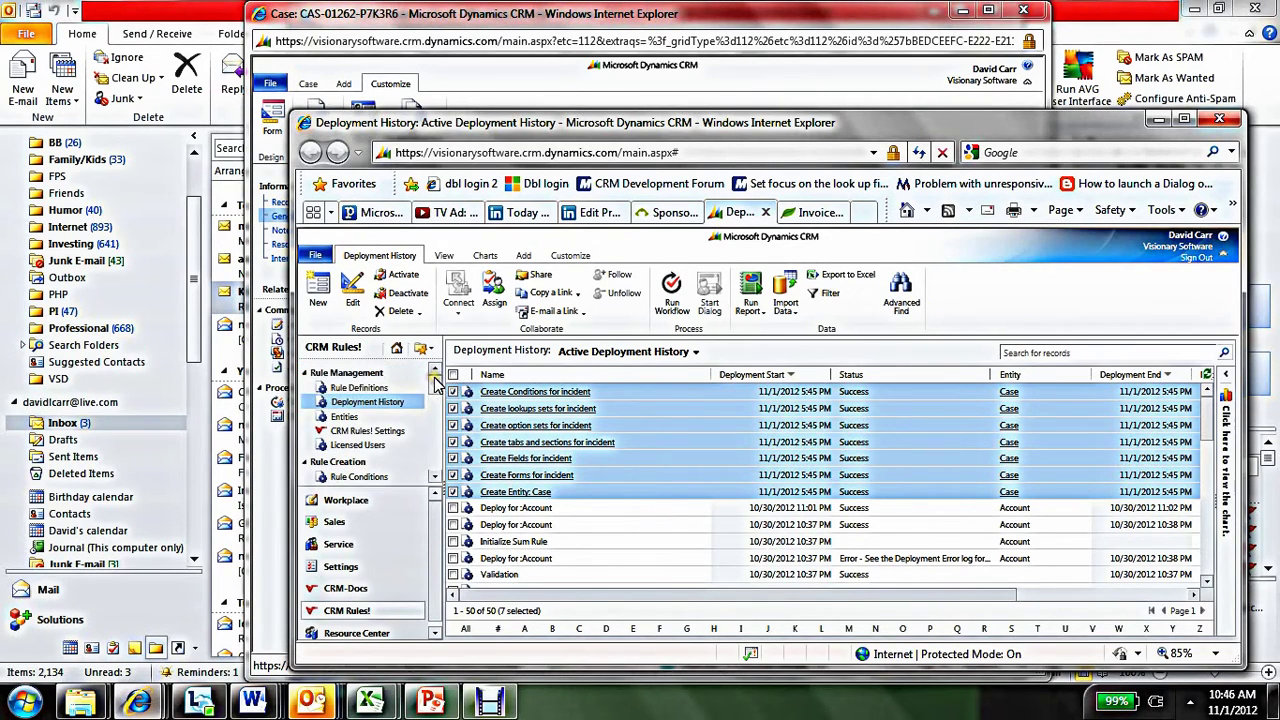
left_click(377, 390)
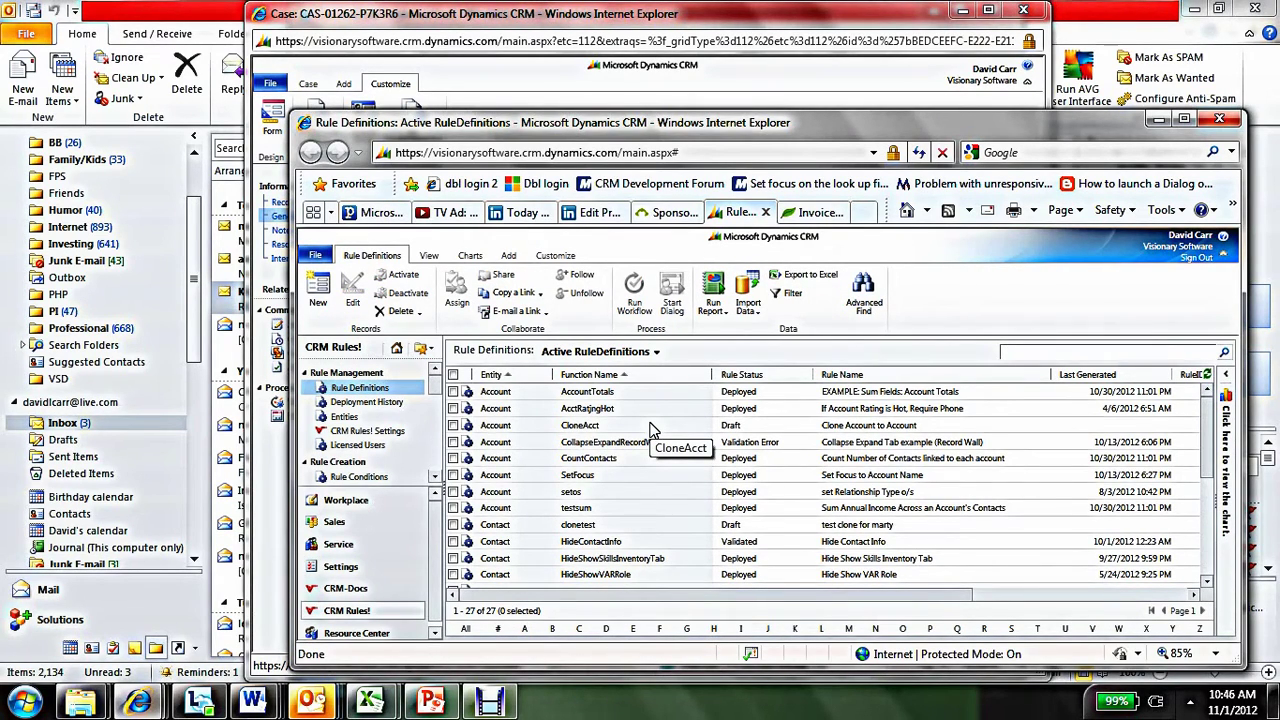
left_click(316, 305)
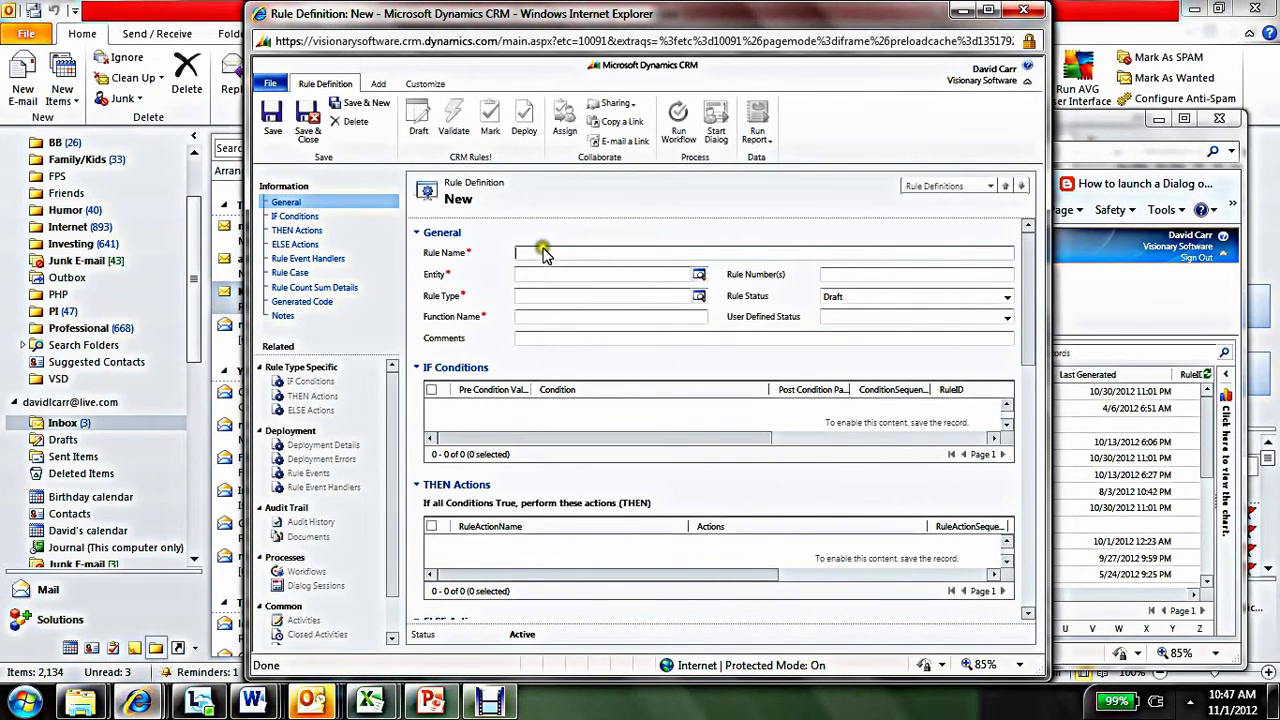
type("Require Fixed in")
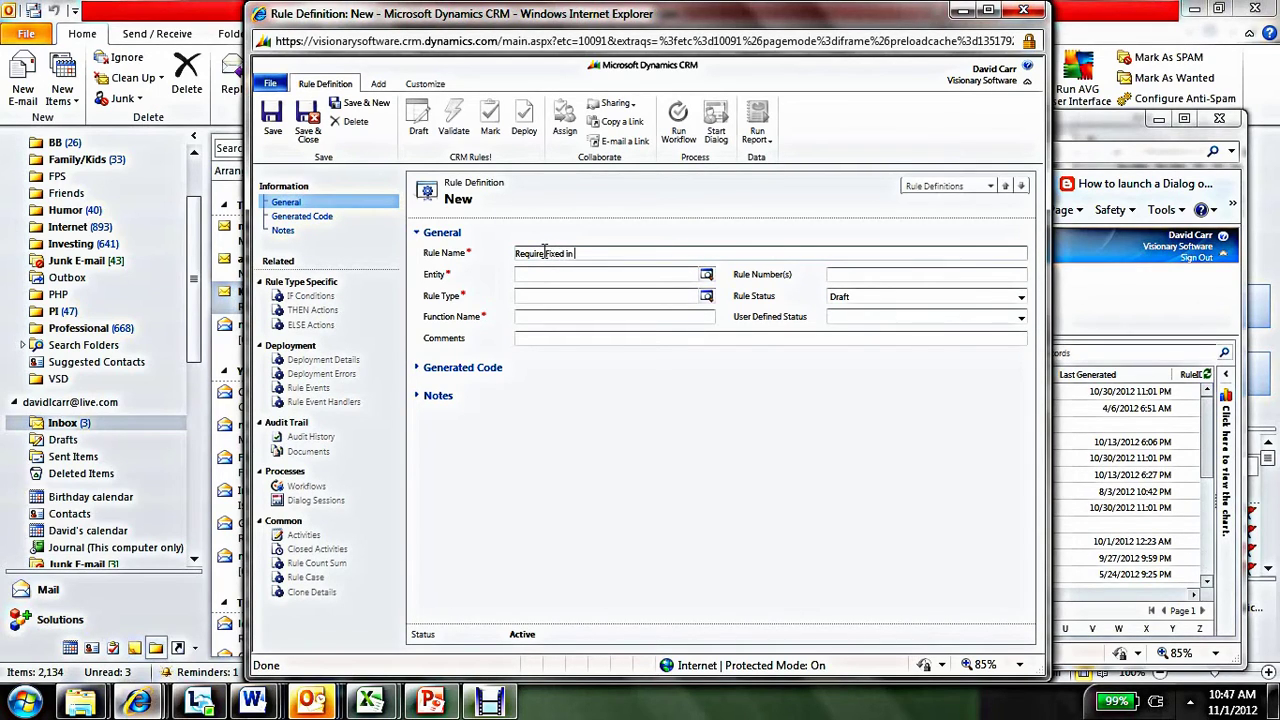
type(" Version field w")
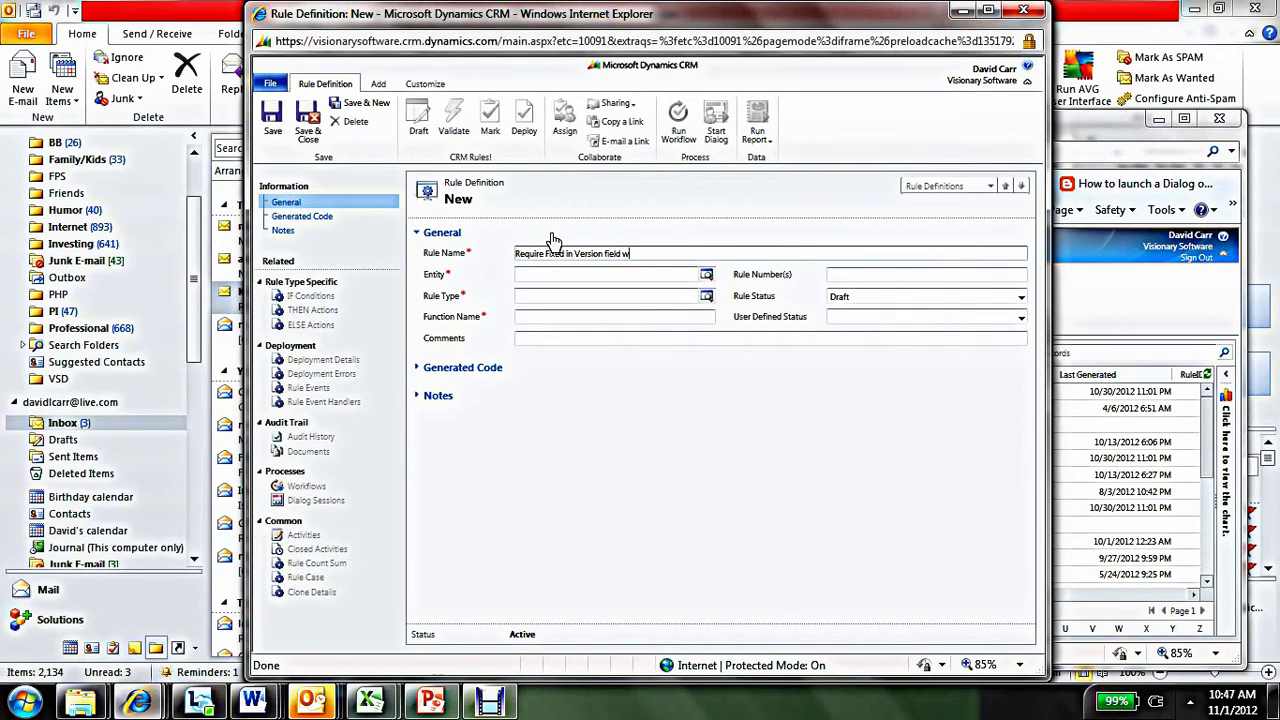
type("hen bug fixed")
left_click(542, 276)
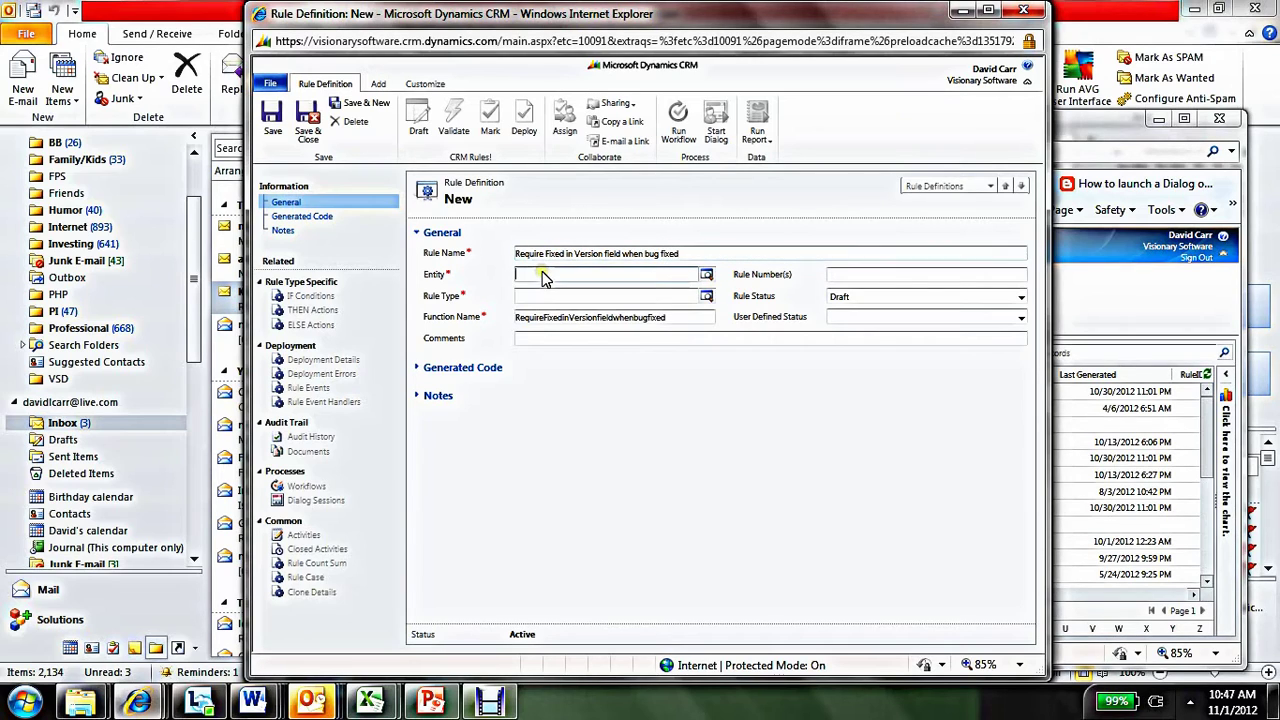
- Shorten the rule's function name to RequireFixedinVersionfield
left_click(604, 317)
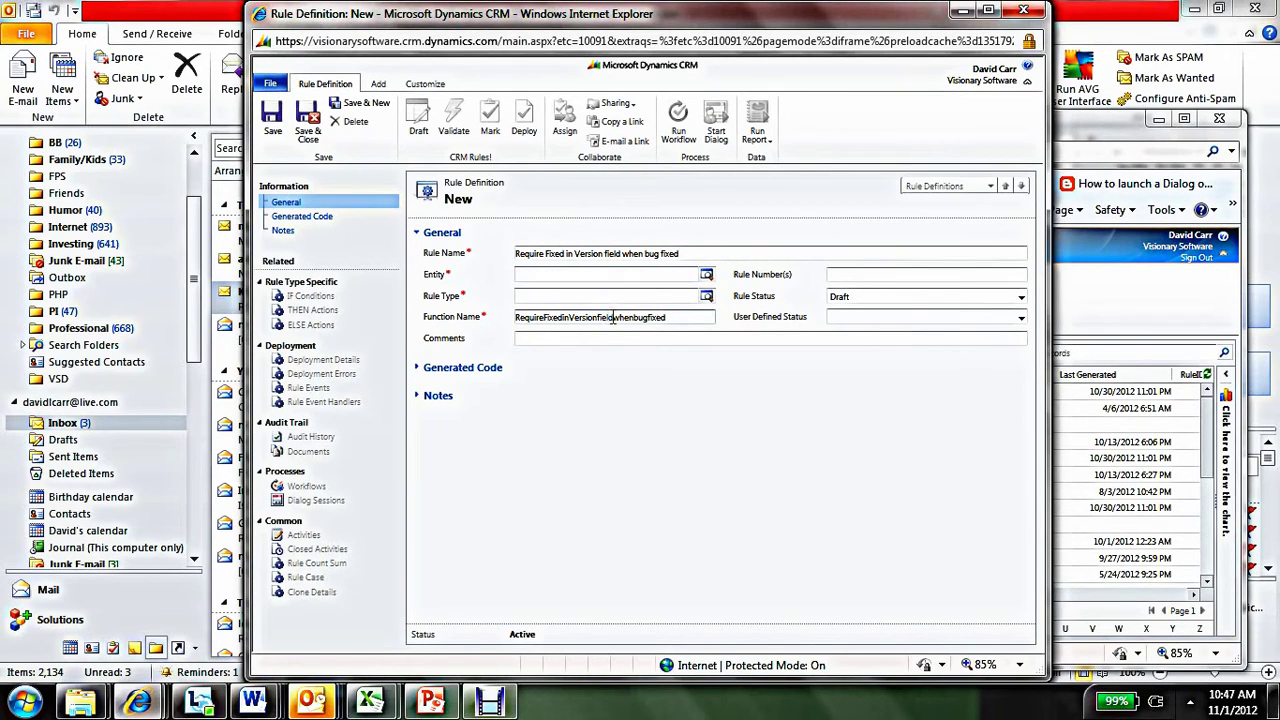
left_click_drag(612, 318, 666, 318)
key("BackSpace")
- Set the rule's entity to Case and its type to IF/THEN/ELSE Standard Rule, and save the rule definition
left_click(573, 277)
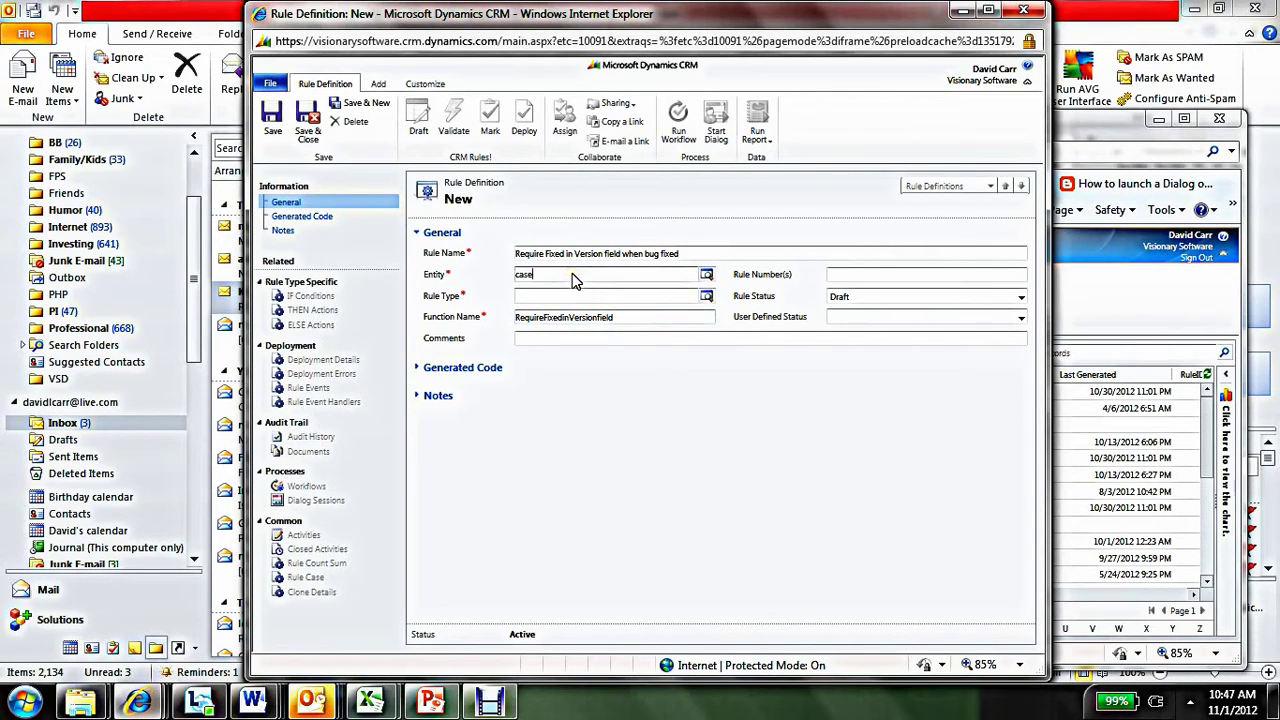
type("case")
key("Tab")
type("if")
key("Tab")
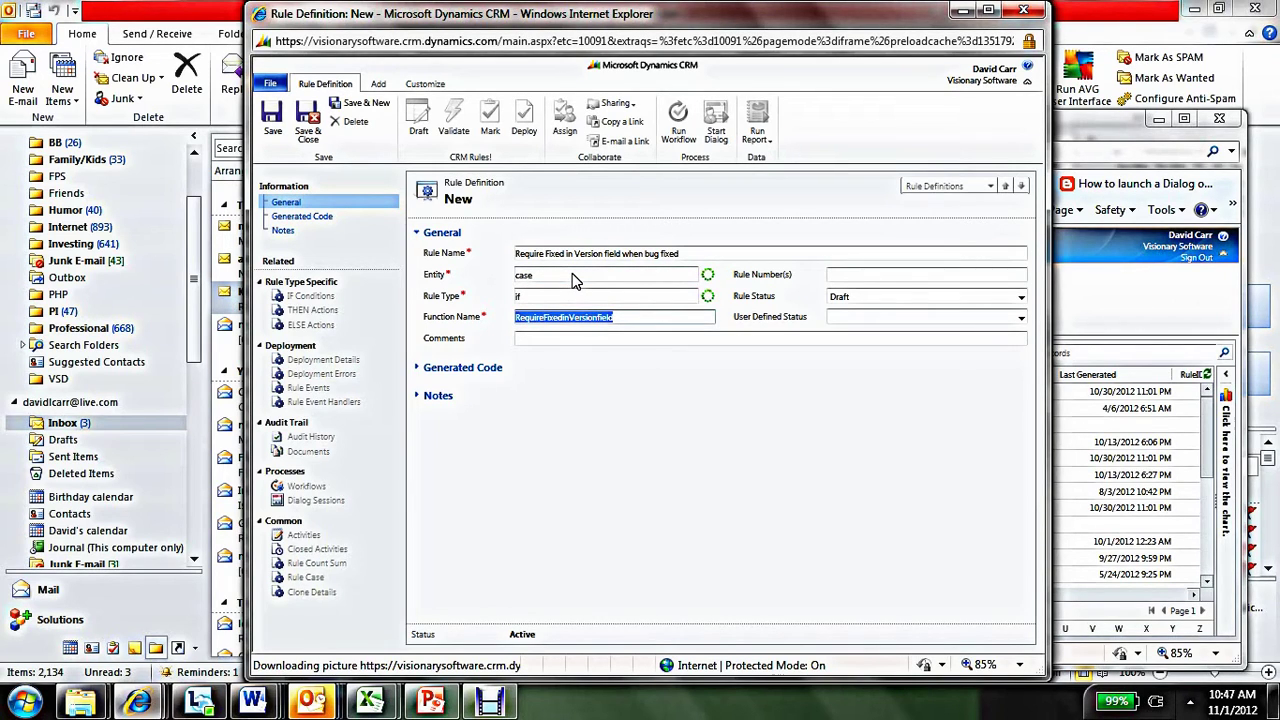
key("Tab")
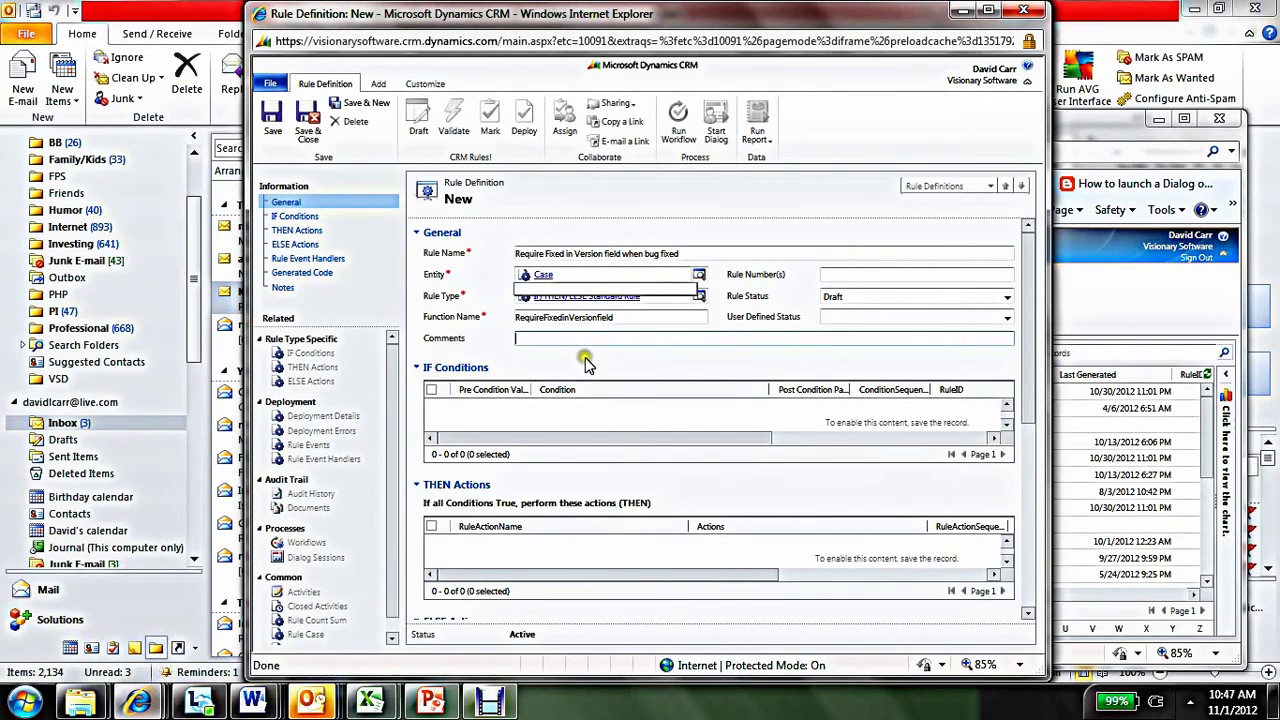
left_click(267, 143)
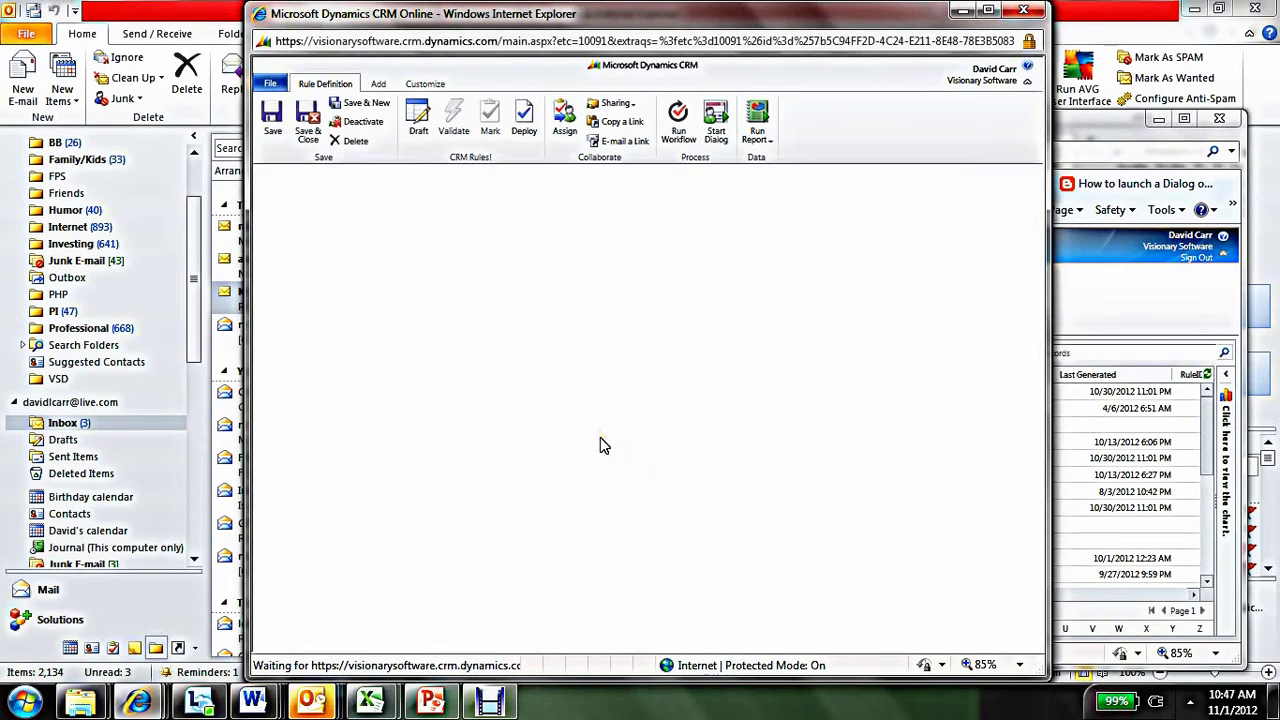
left_click(597, 437)
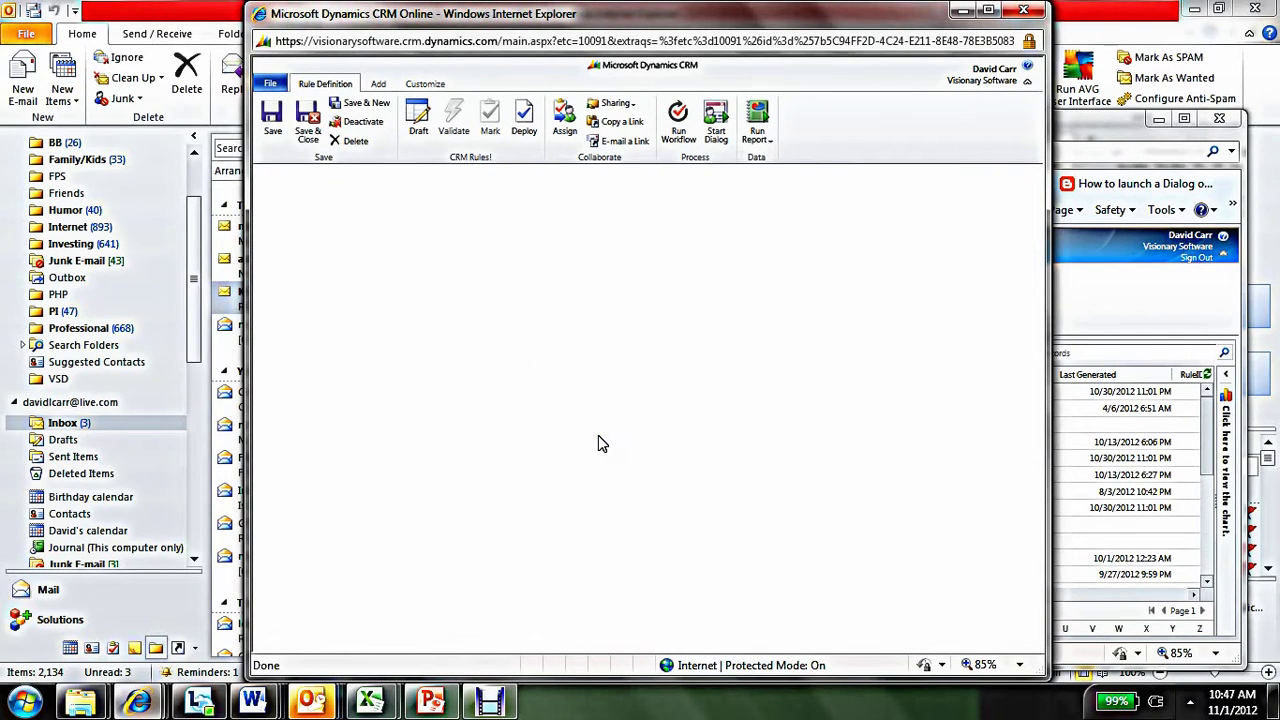
left_click(596, 418)
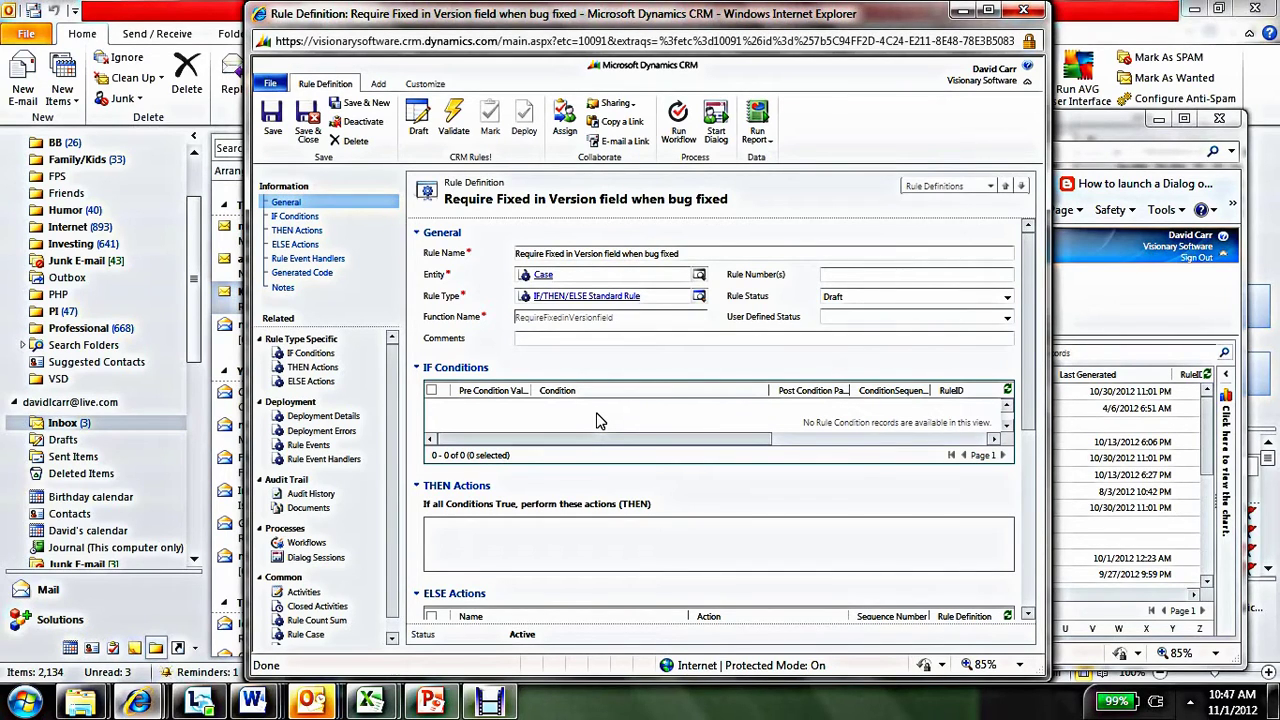
- Add the IF condition "Status equals Fixed and released" to the rule, looking it up with stat*rel, and save and close the condition
left_click(549, 390)
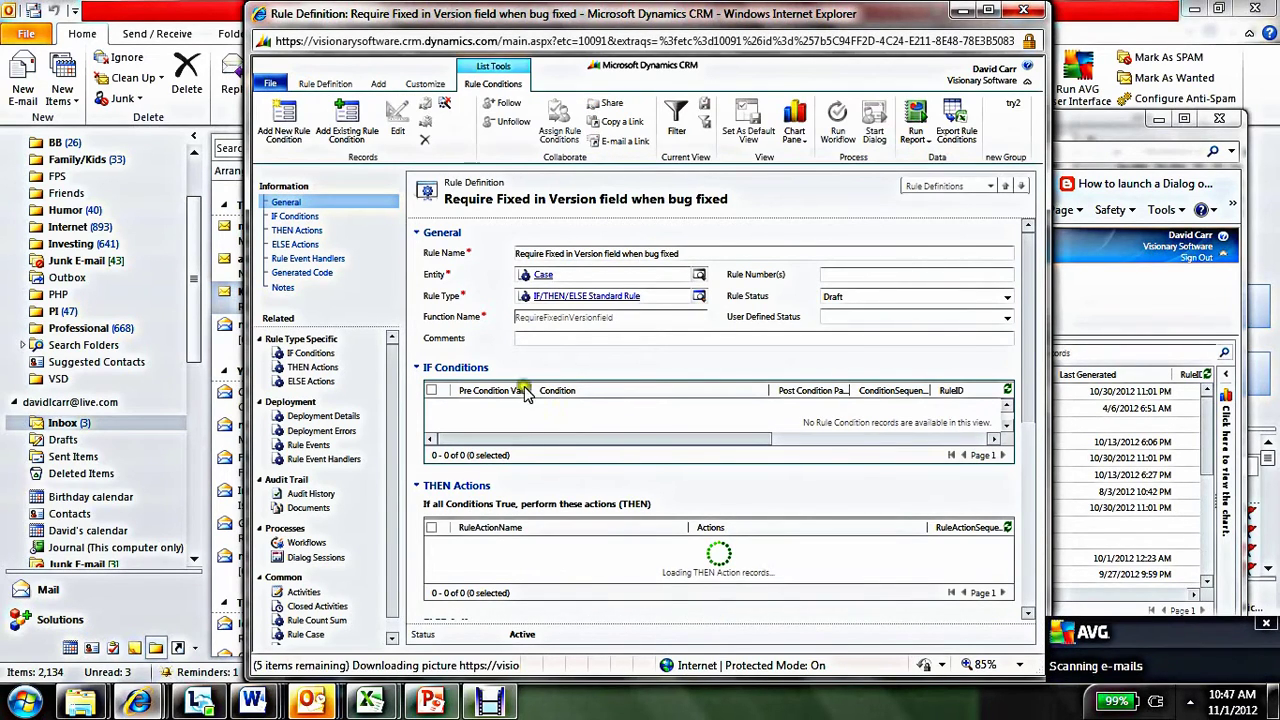
left_click(285, 130)
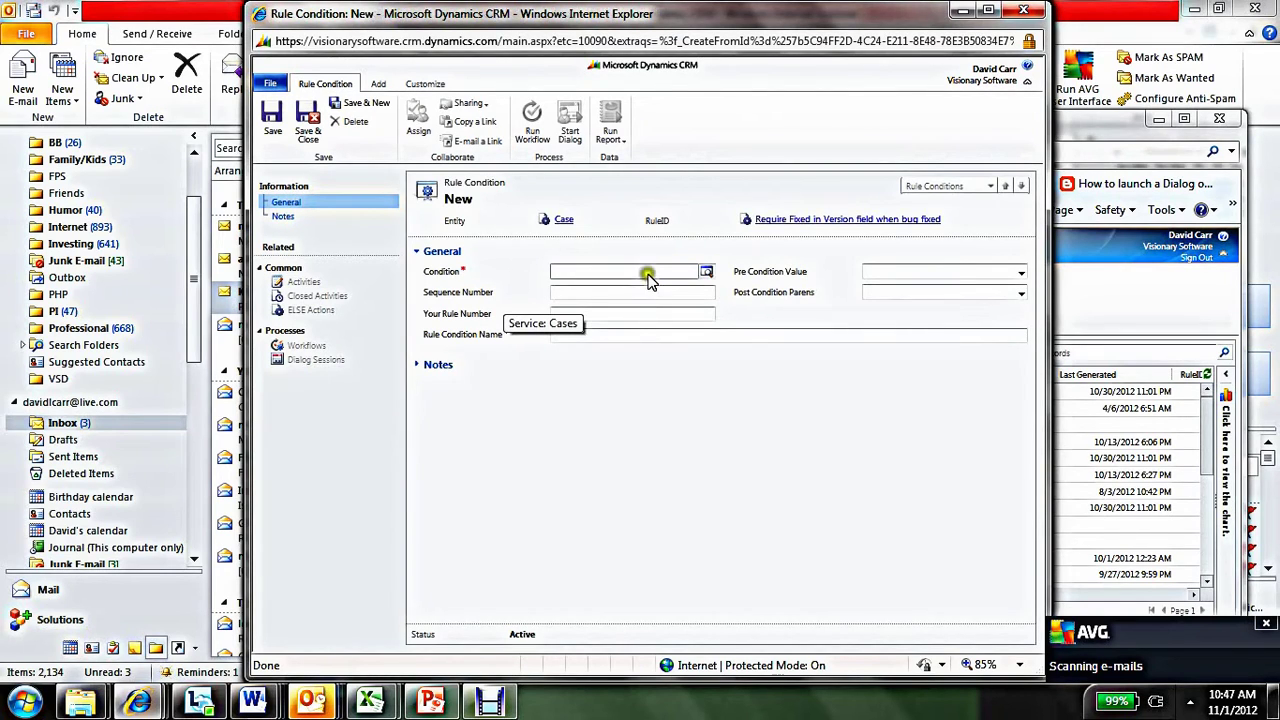
left_click(705, 272)
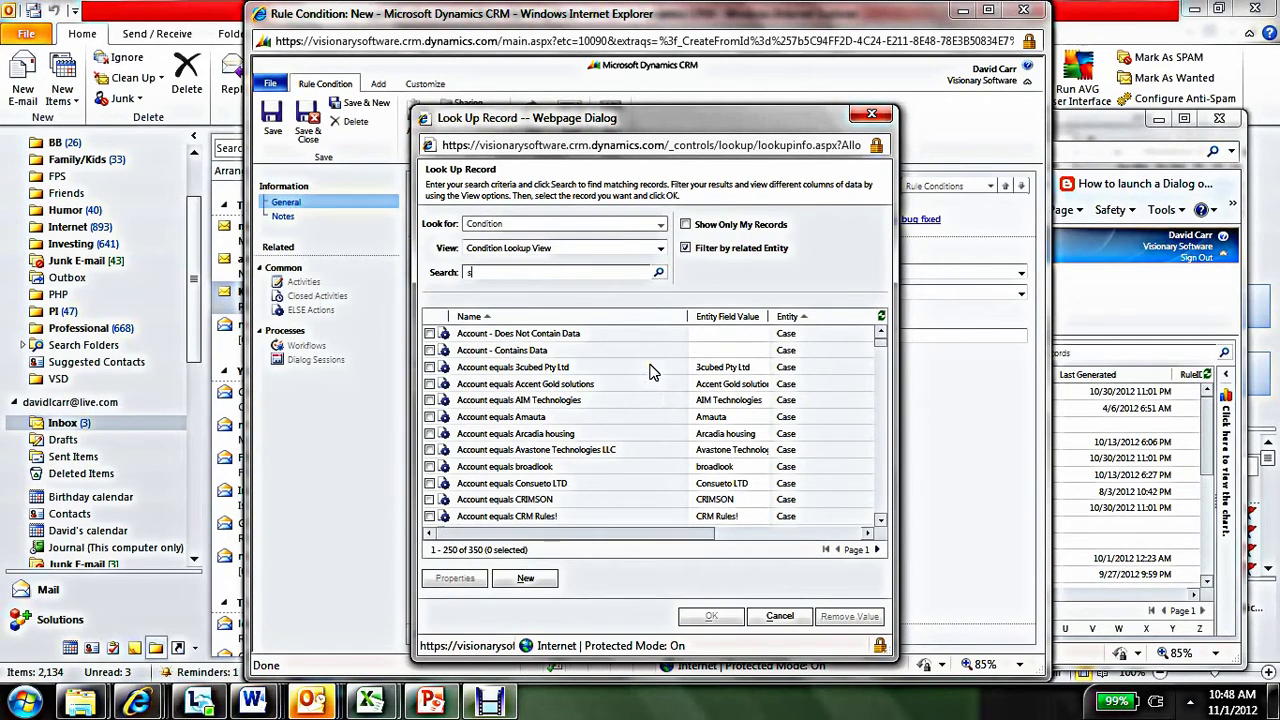
type("stat*ver")
key("Return")
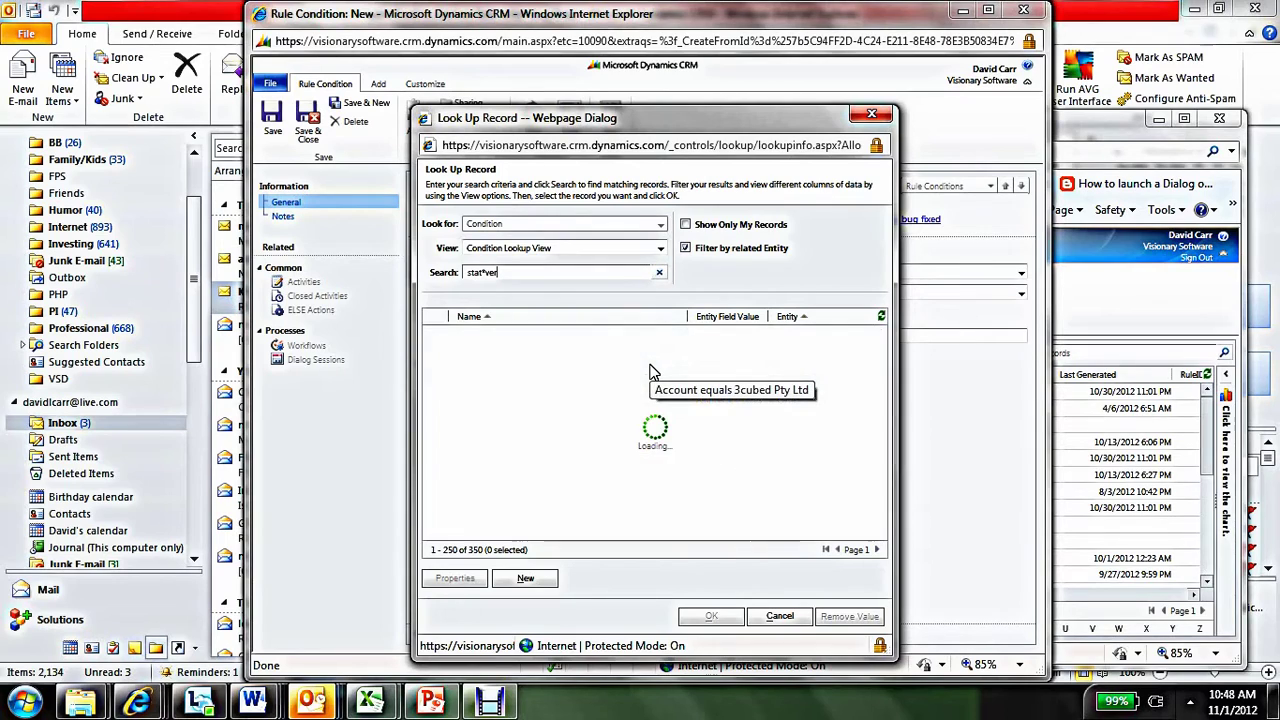
key("BackSpace")
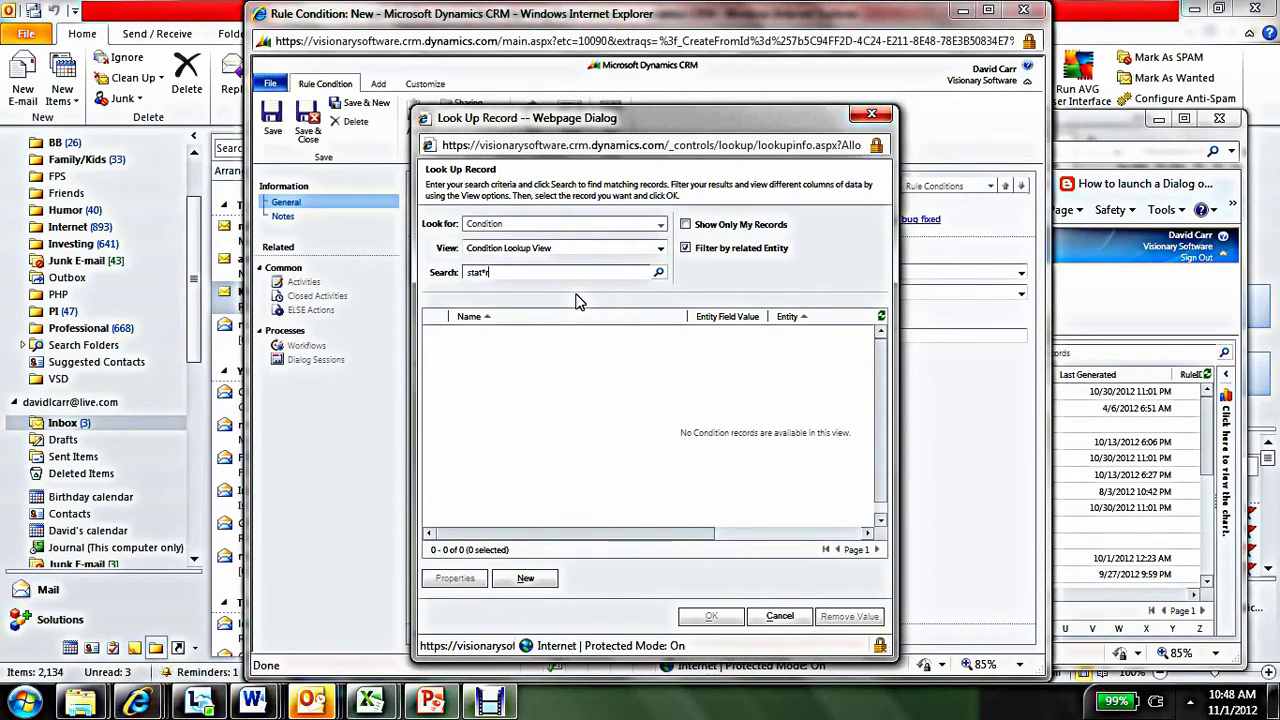
key("Return")
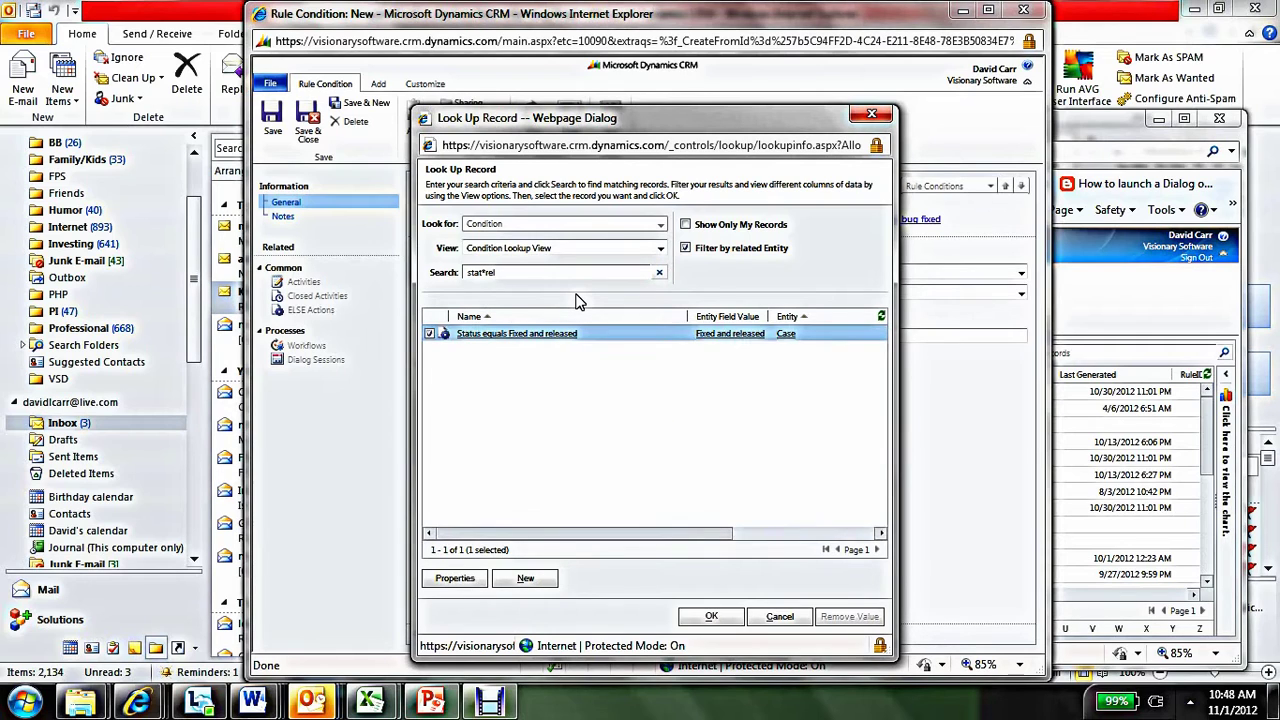
left_click(710, 620)
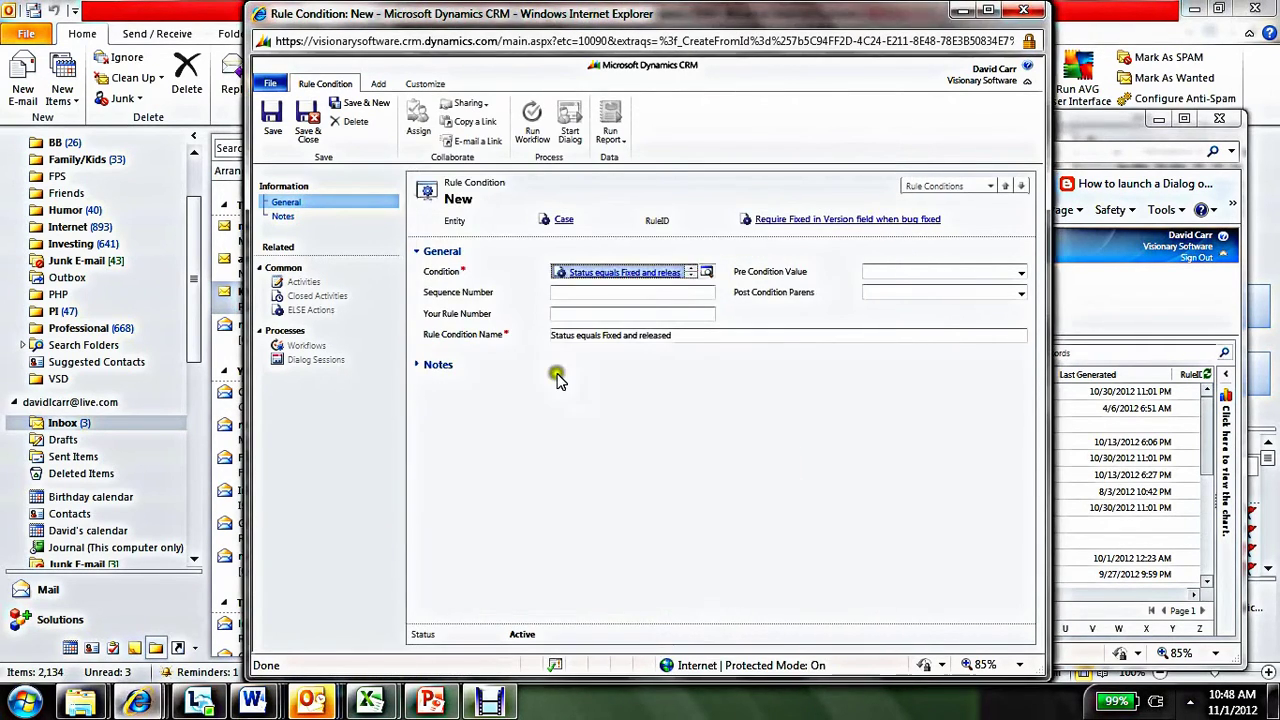
left_click(307, 128)
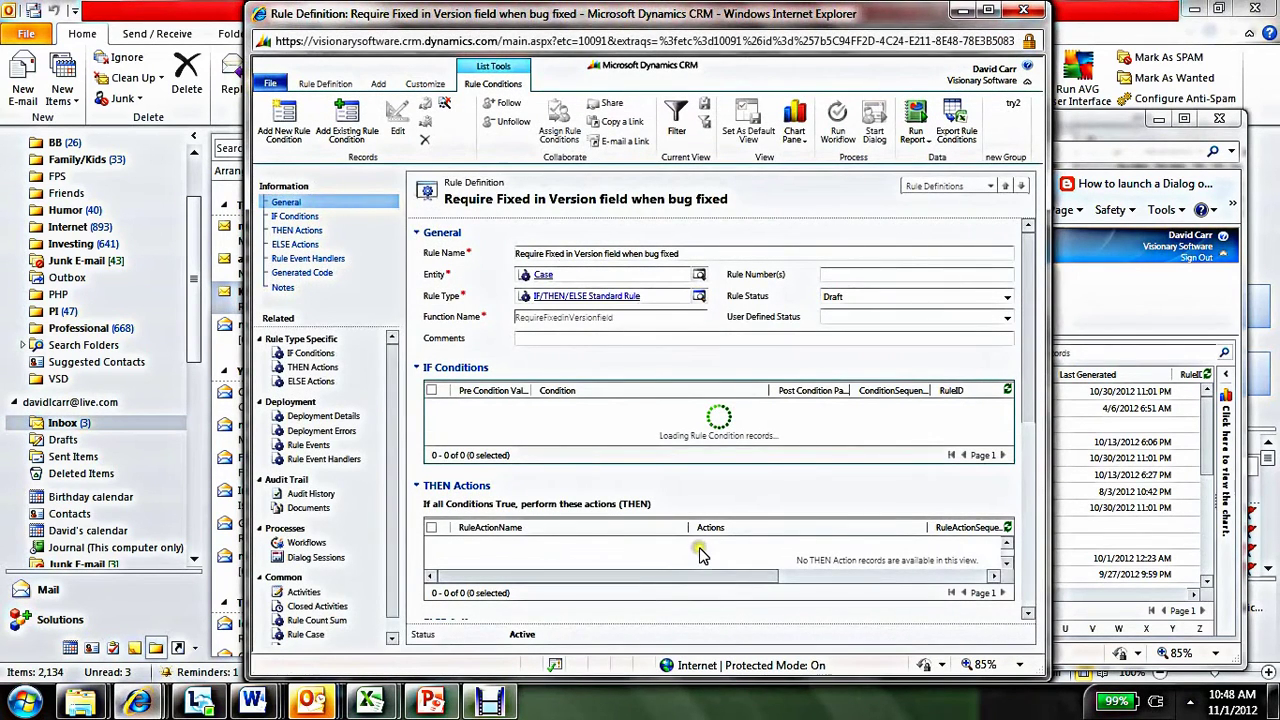
- Start a new THEN action for the rule and open a blank action record from its action lookup
left_click(700, 555)
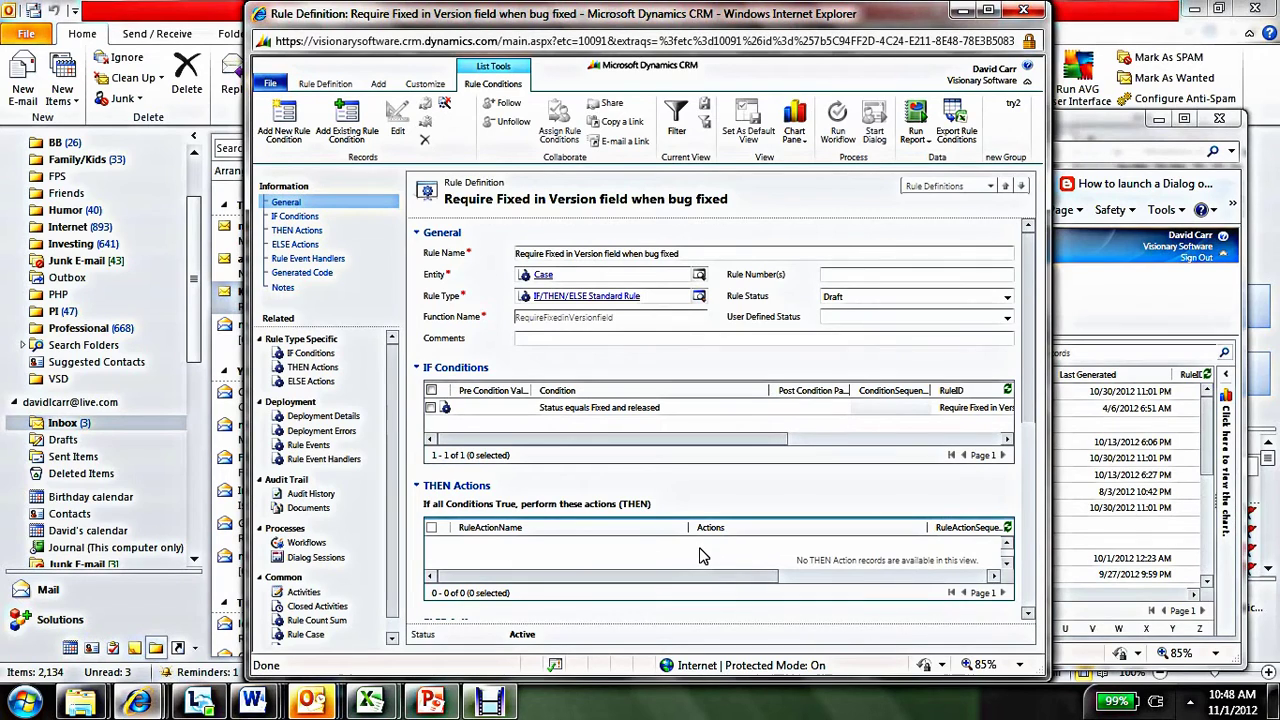
left_click(290, 132)
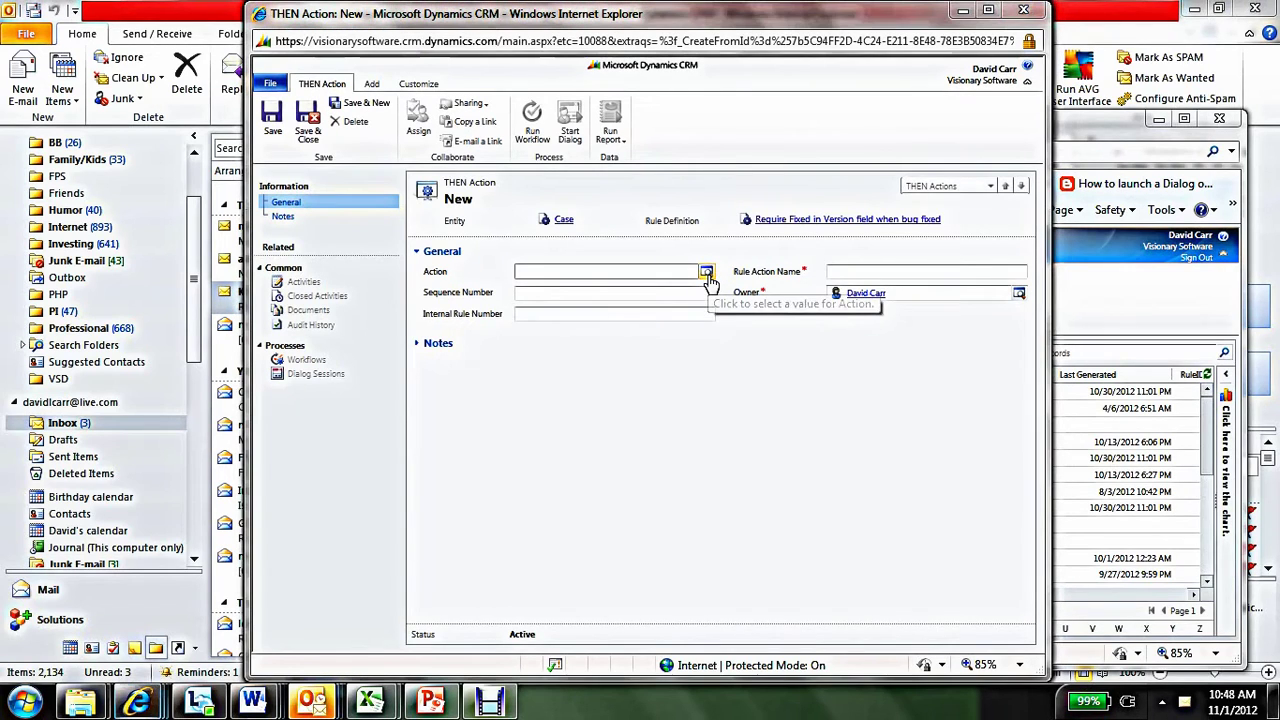
left_click(706, 273)
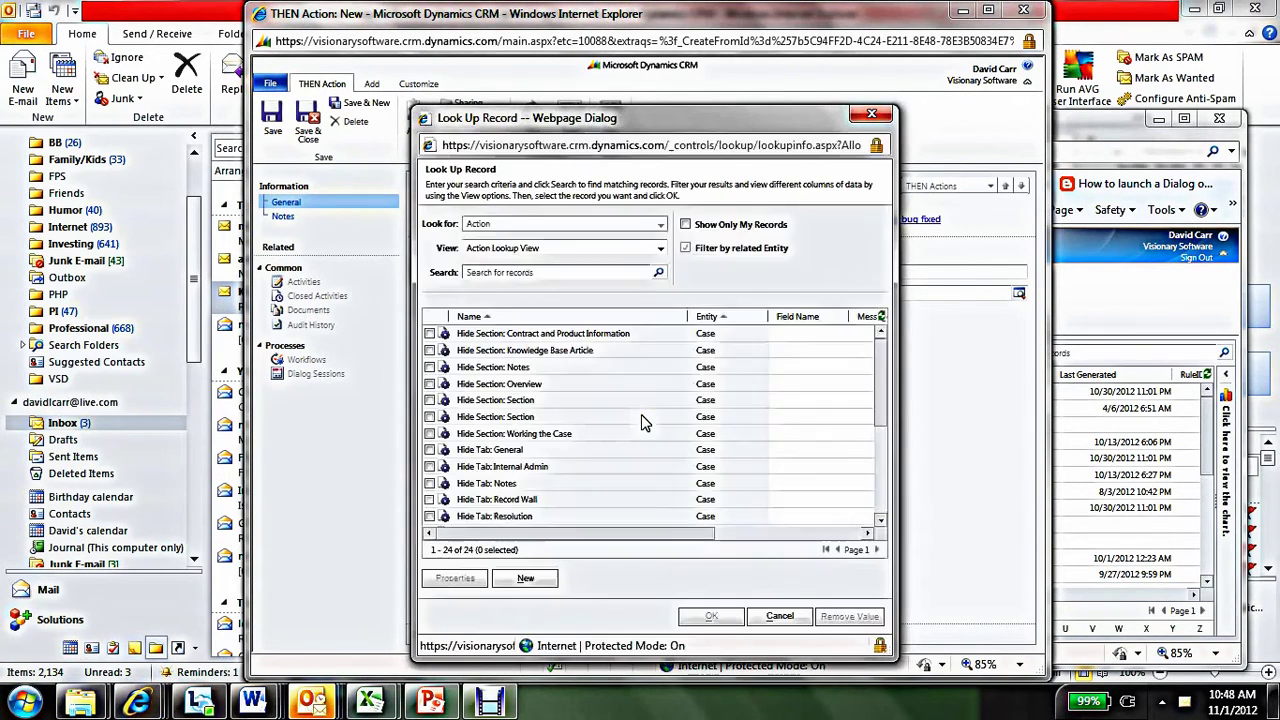
left_click(548, 579)
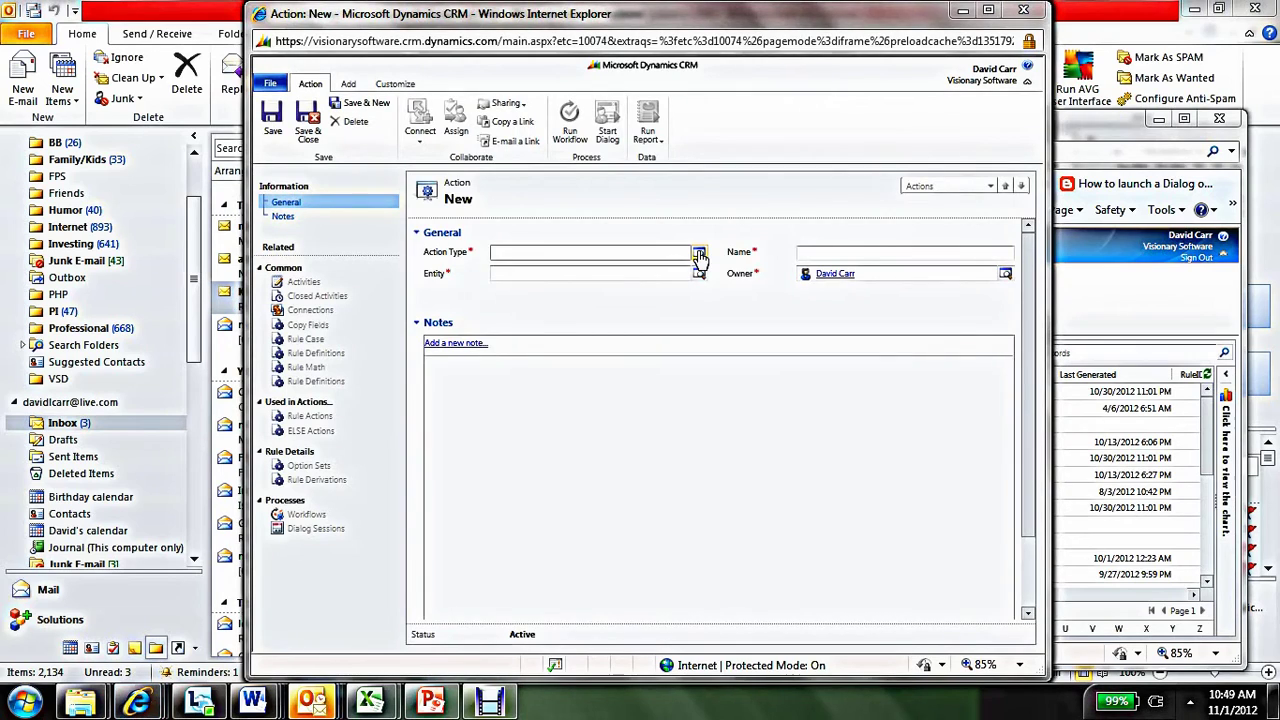
- Set the new action's type to Required Fields, looking it up with req, and its entity to Case
left_click(696, 253)
left_click(606, 270)
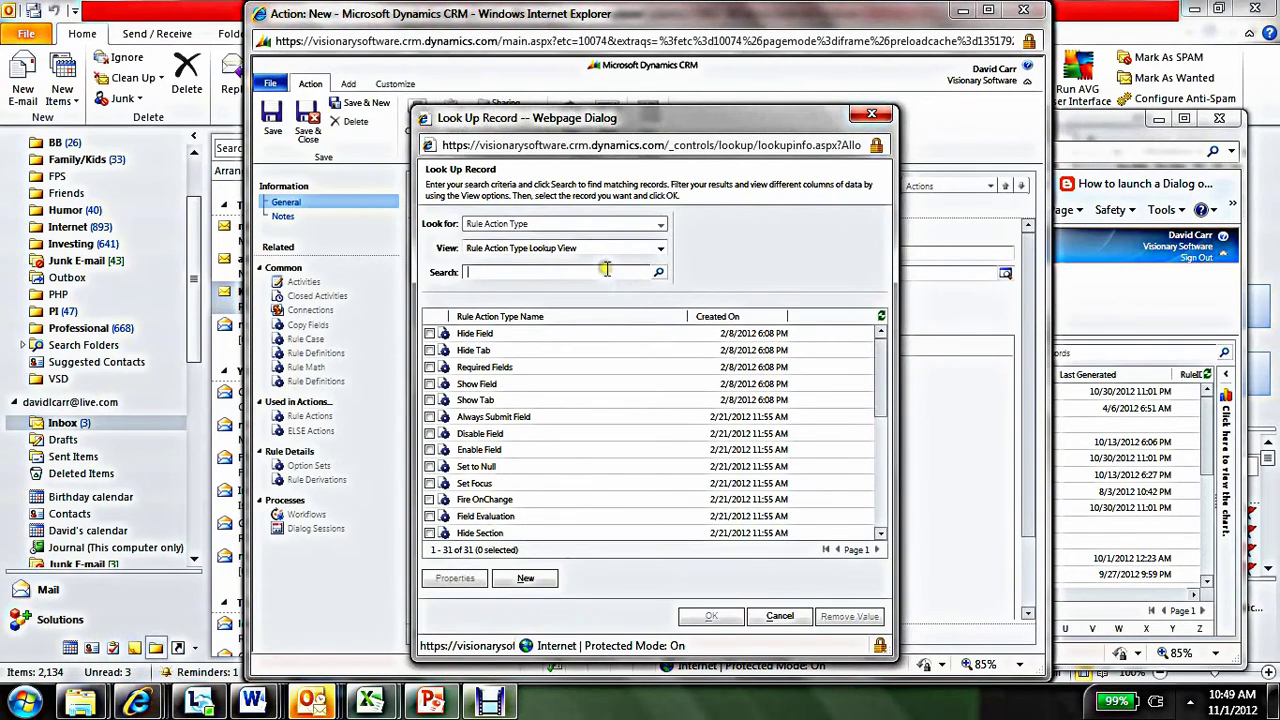
type("eqreq")
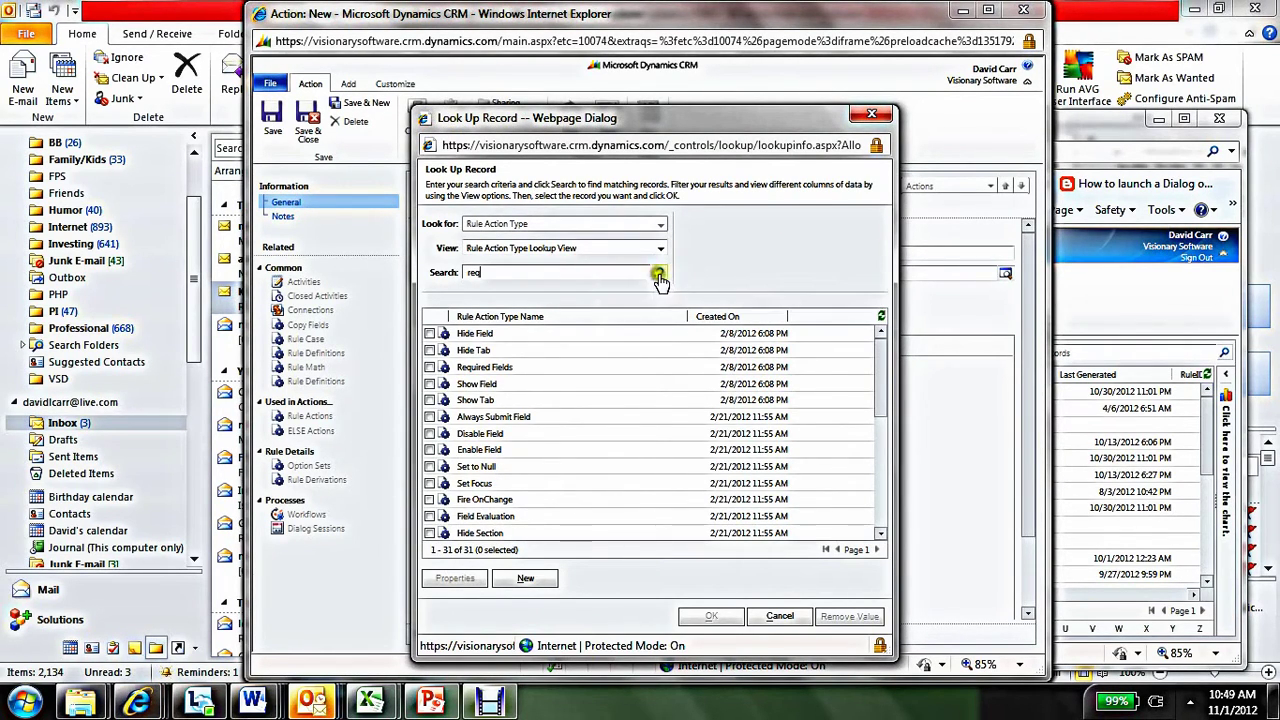
left_click(658, 272)
double_click(591, 336)
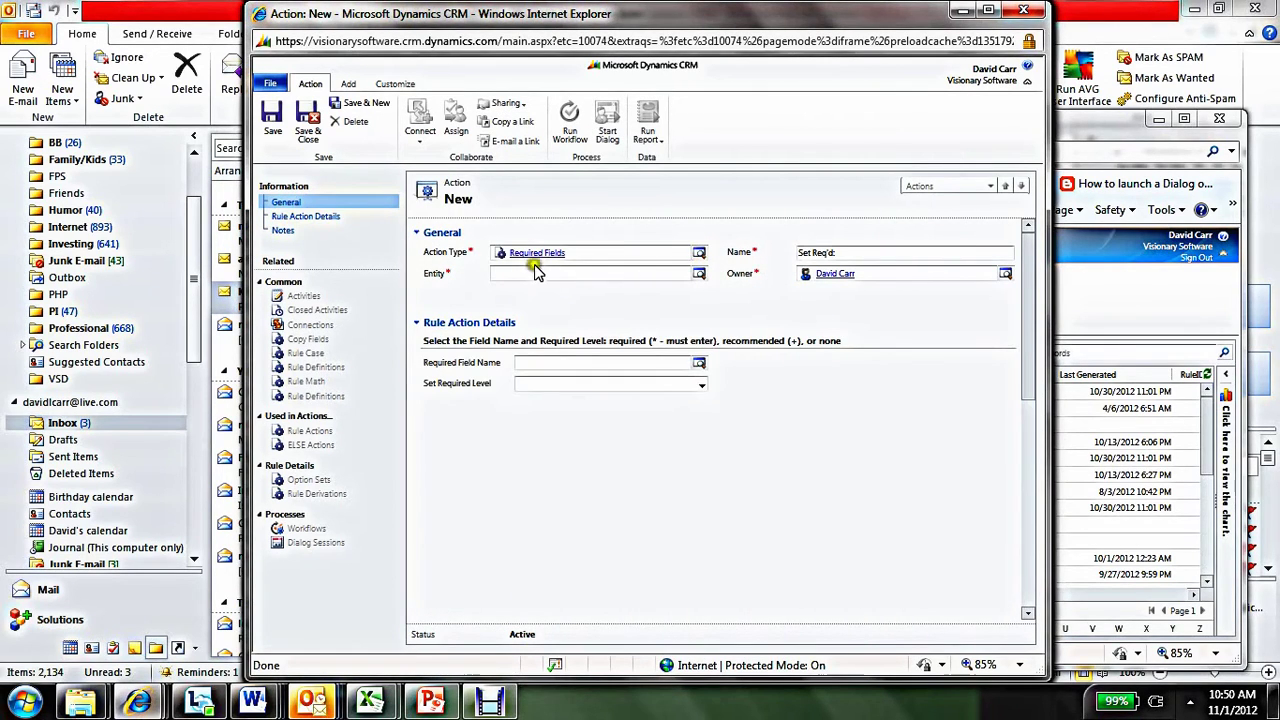
left_click(536, 273)
type("case")
key("Tab")
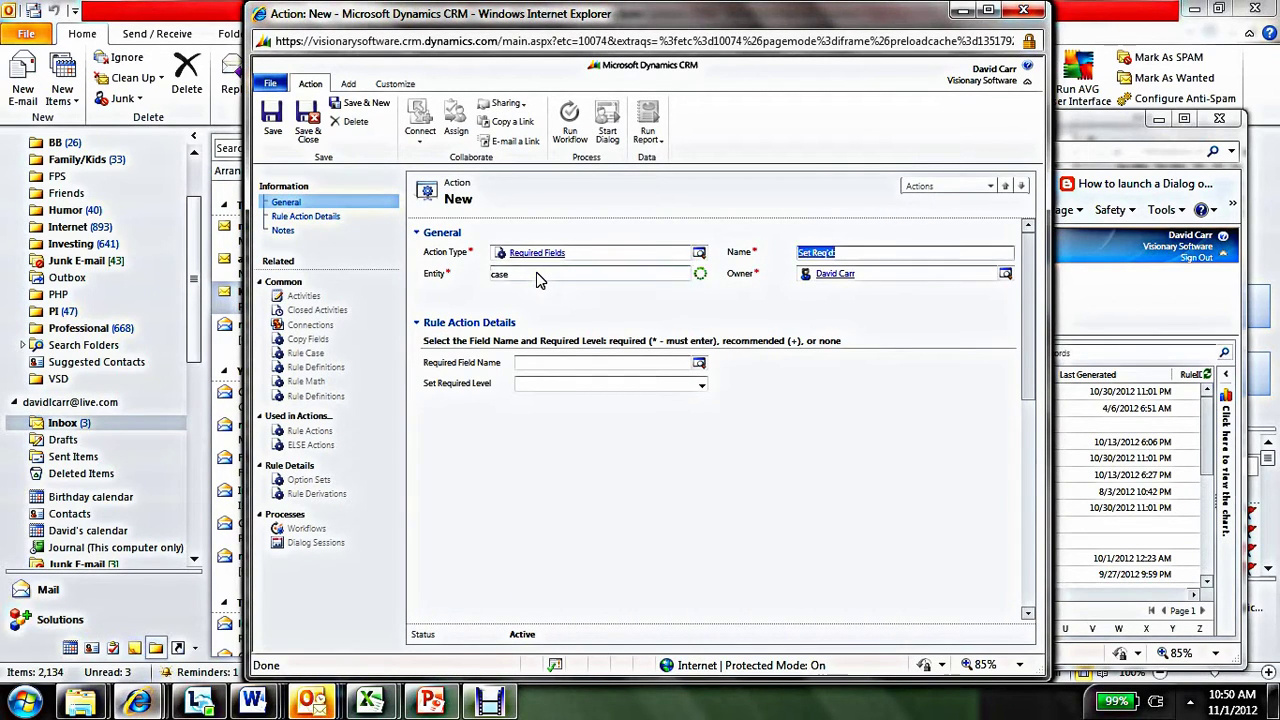
- Set the action's required field name to Fixed in Version, matched with *vers, and its required level to required
left_click(590, 368)
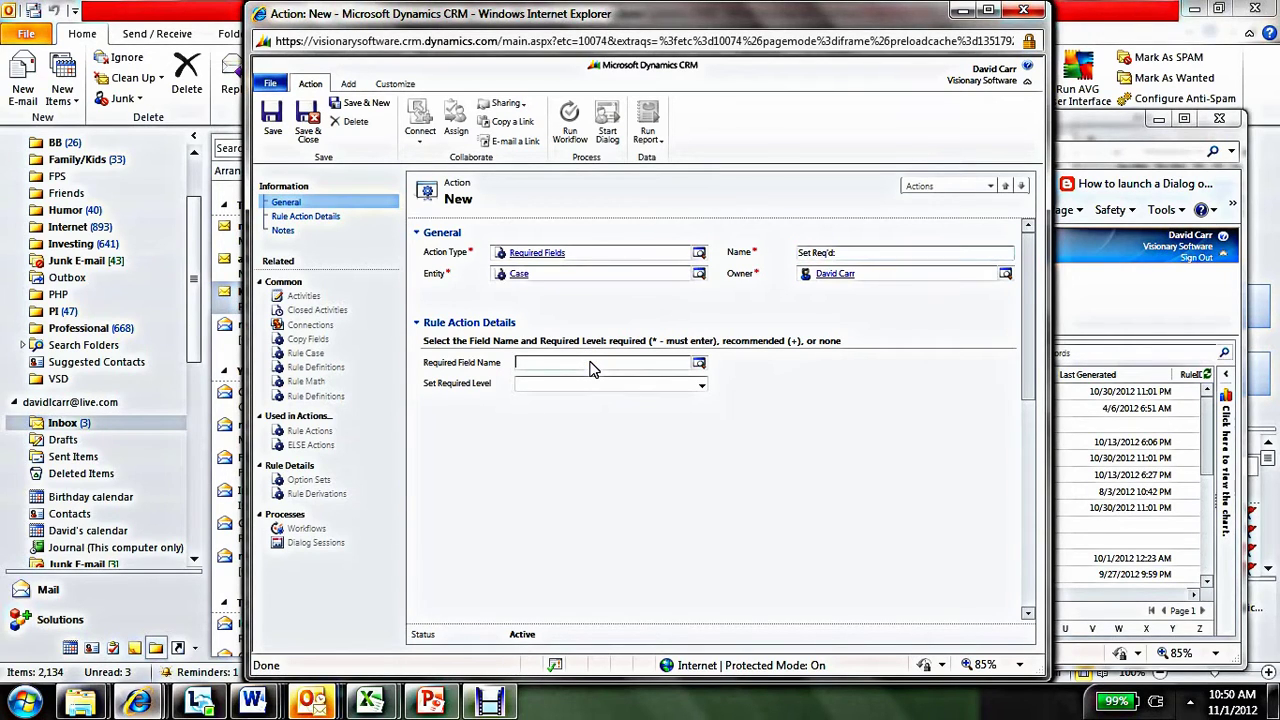
type("*vers")
key("Tab")
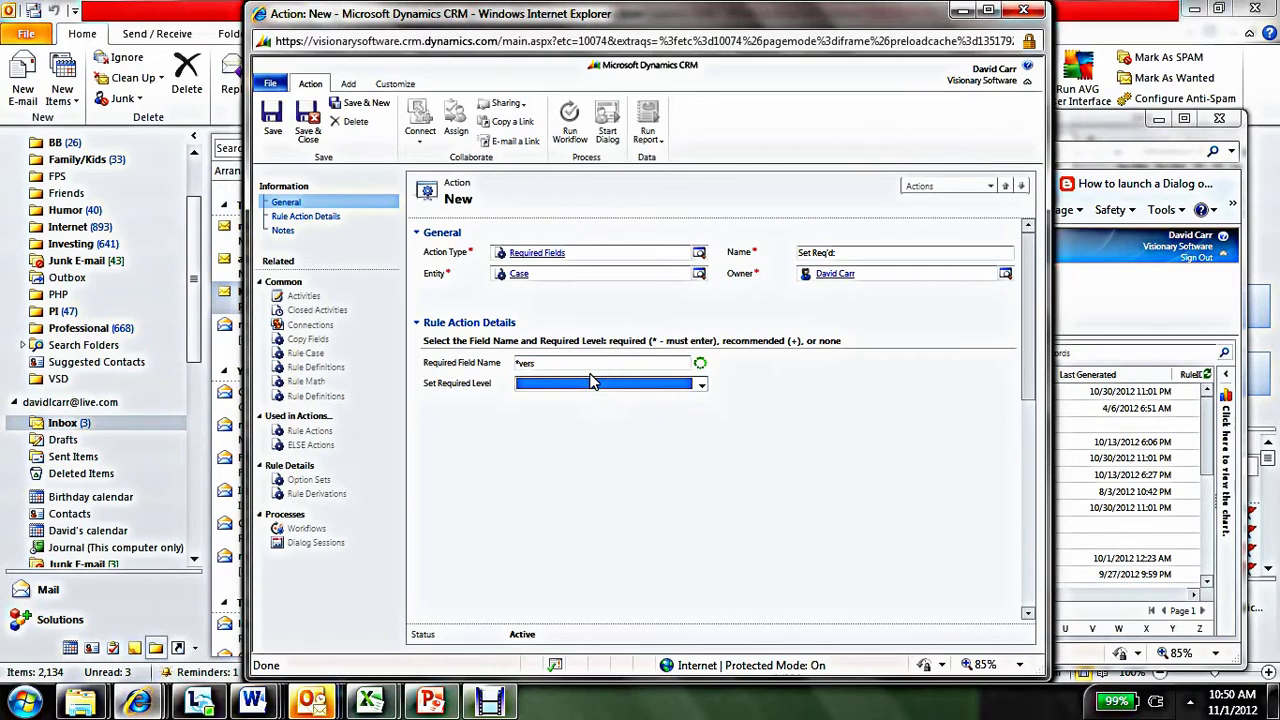
left_click(584, 370)
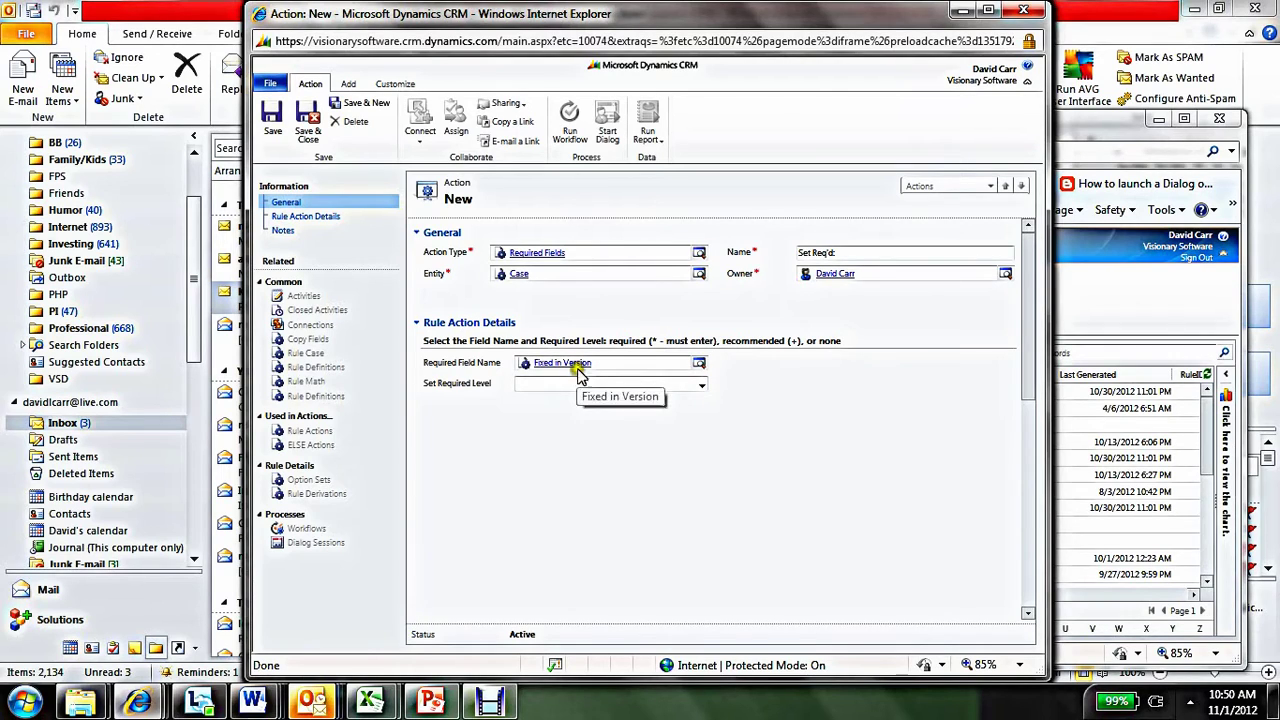
left_click(583, 387)
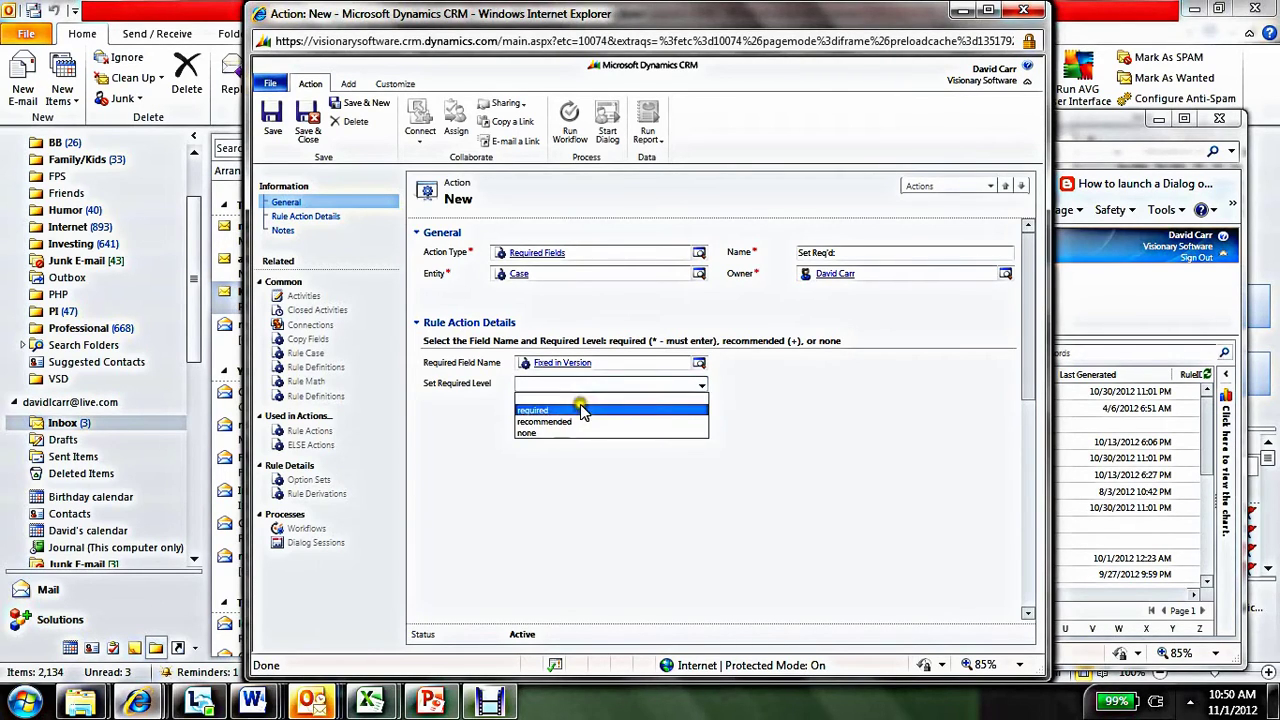
left_click(583, 411)
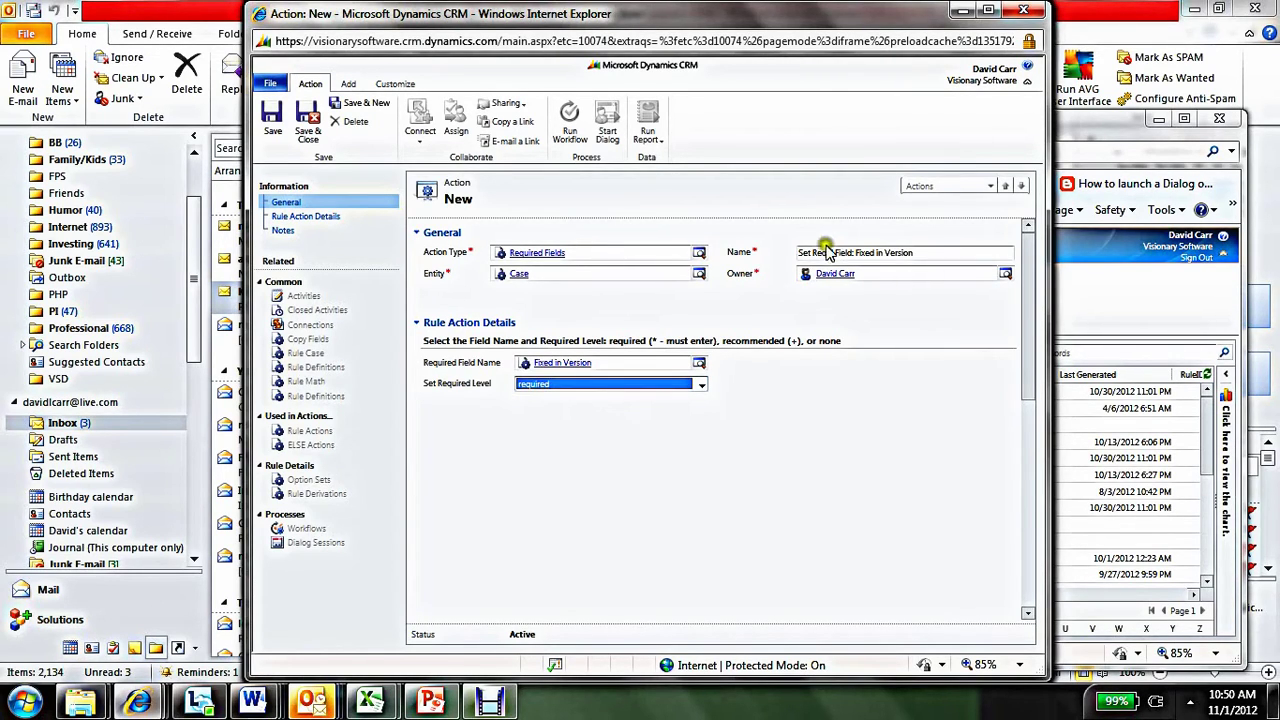
- Save and close the new action, assign it to the THEN action, and save and close the THEN action
left_click(905, 245)
left_click(306, 120)
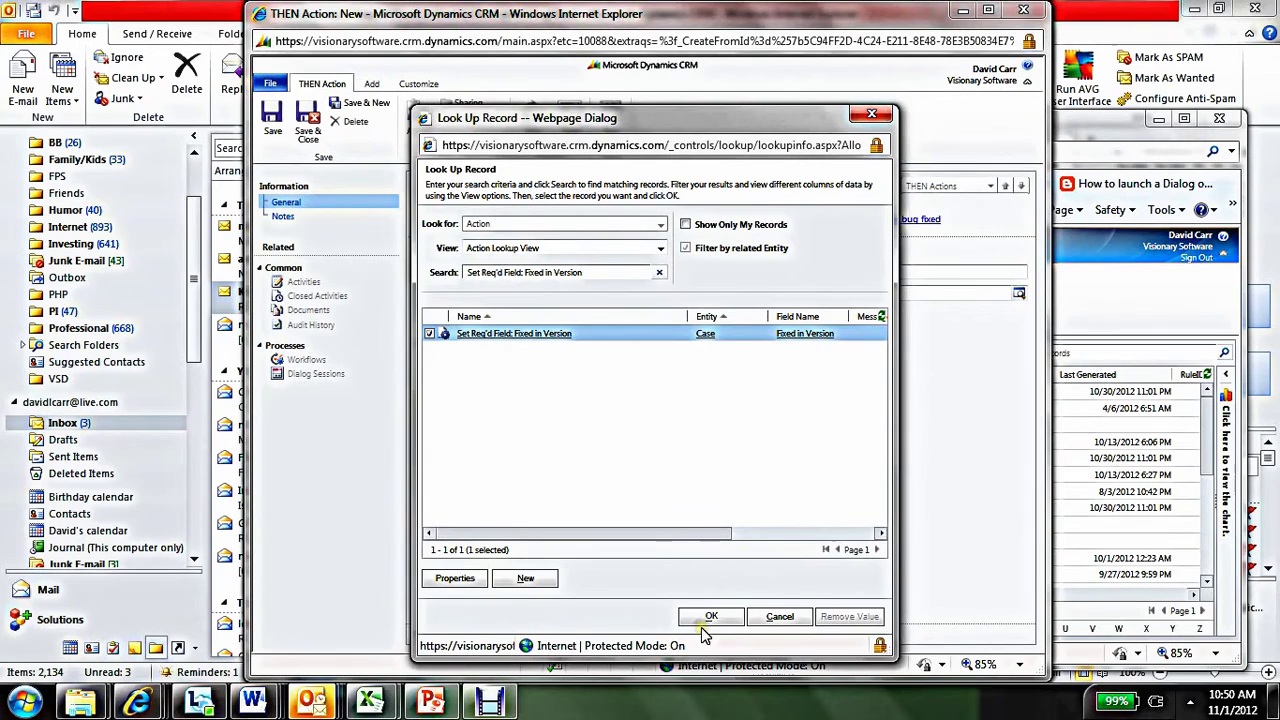
left_click(712, 617)
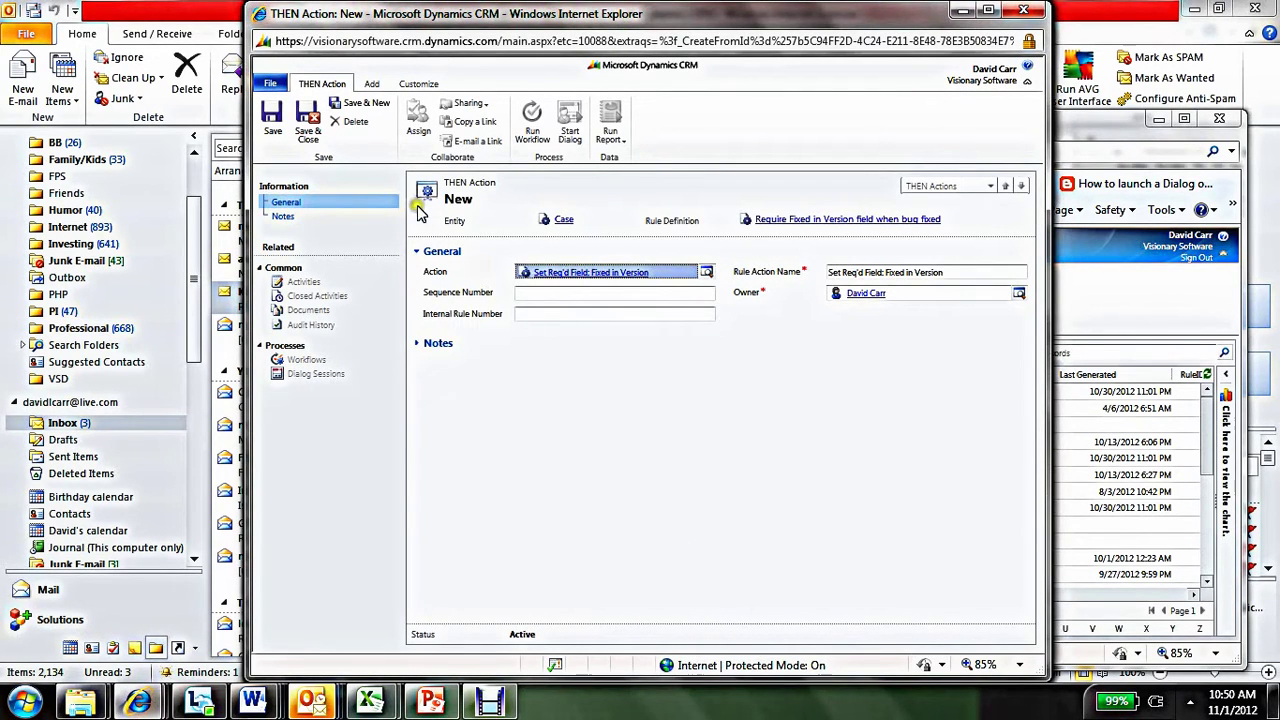
left_click(307, 123)
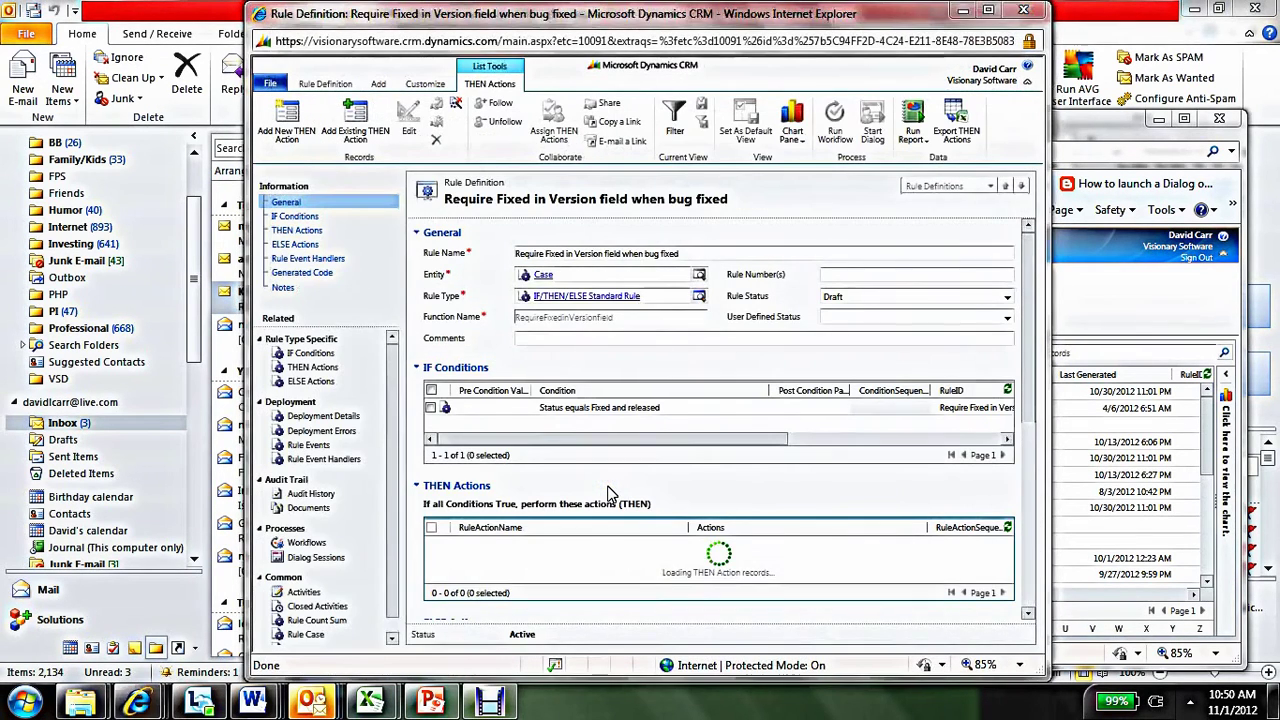
- Start a new ELSE action for the rule and open a blank action record from its action lookup
left_click(1028, 613)
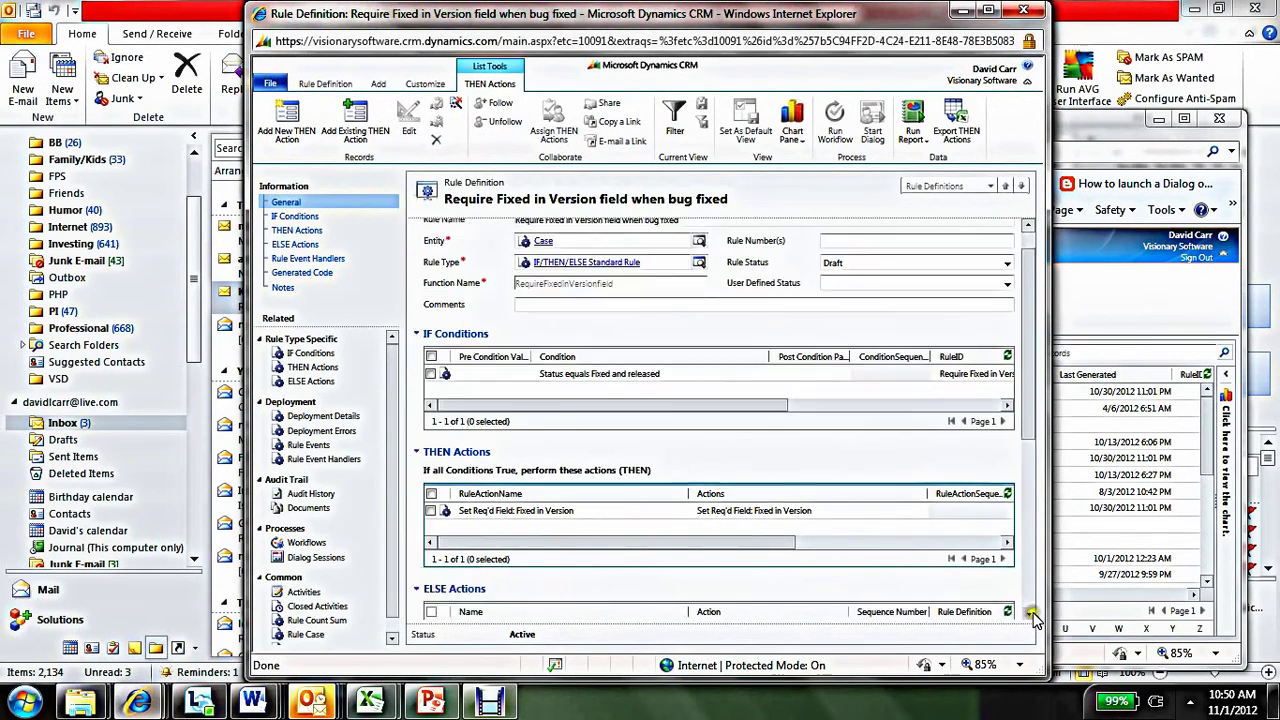
left_click(736, 579)
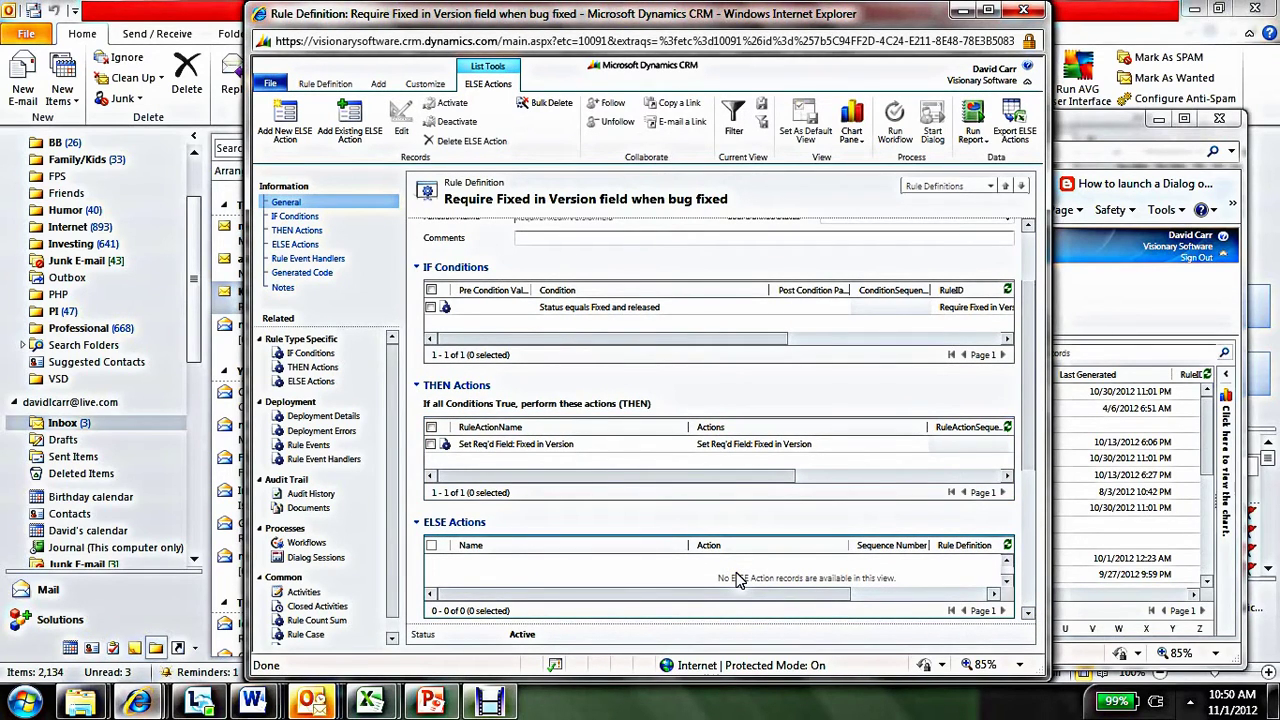
left_click(283, 121)
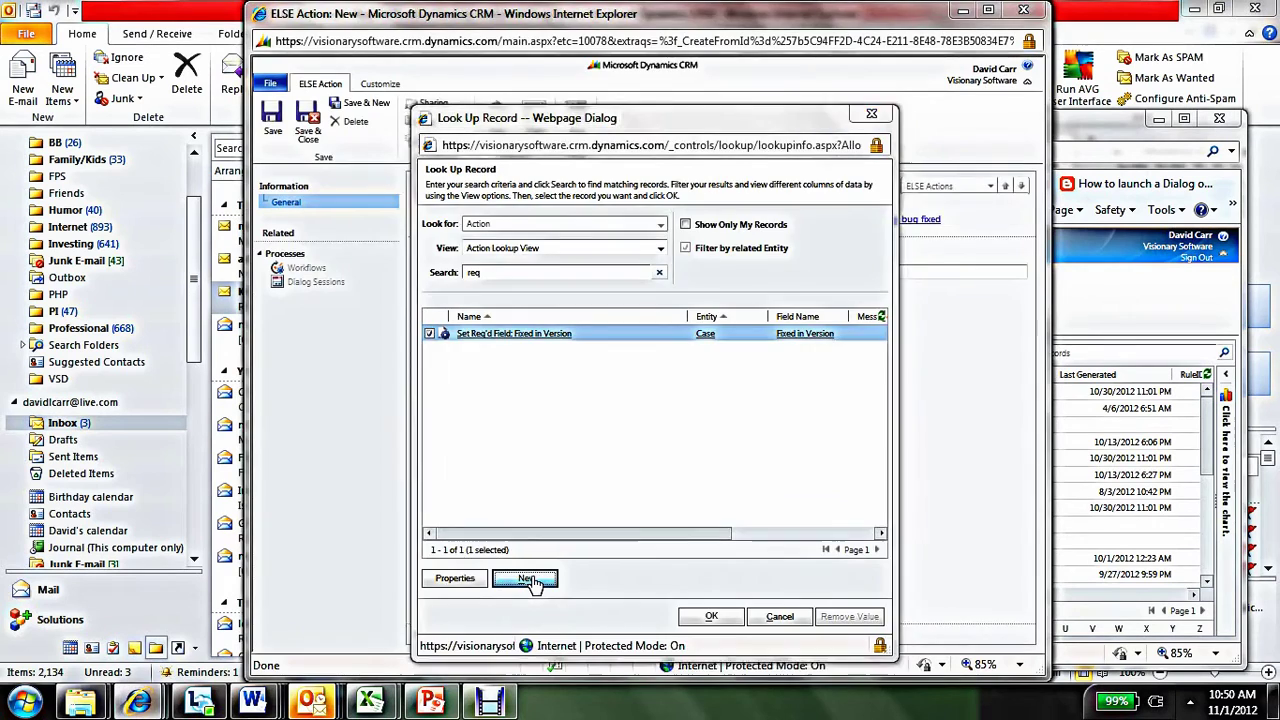
left_click(529, 580)
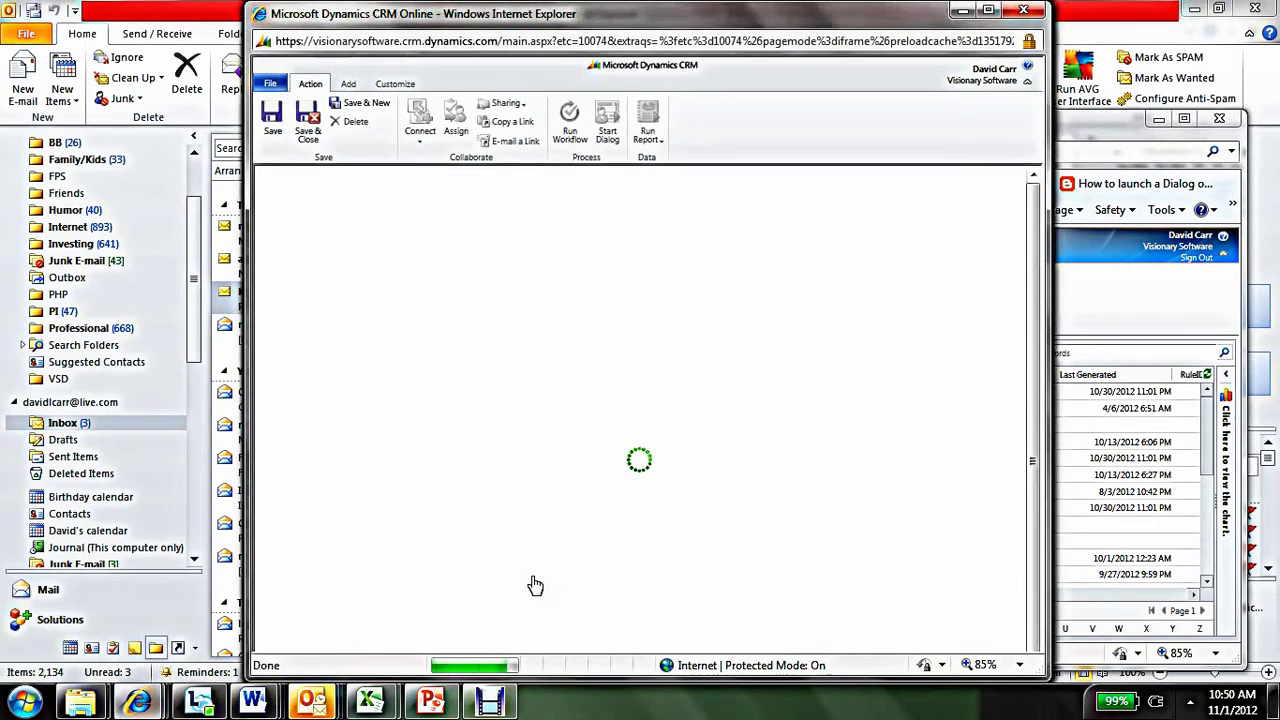
- Set the new ELSE action record's type to Required Fields, looking it up with req, and its entity to Case
left_click(699, 256)
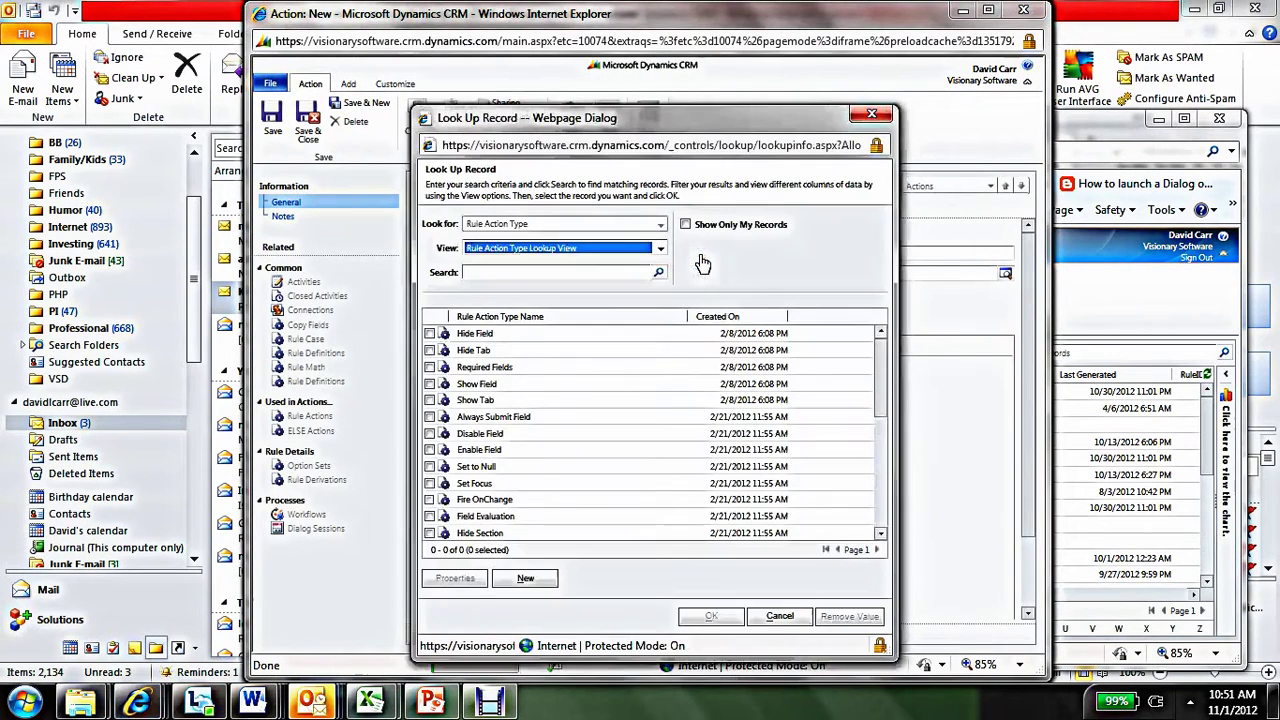
double_click(637, 334)
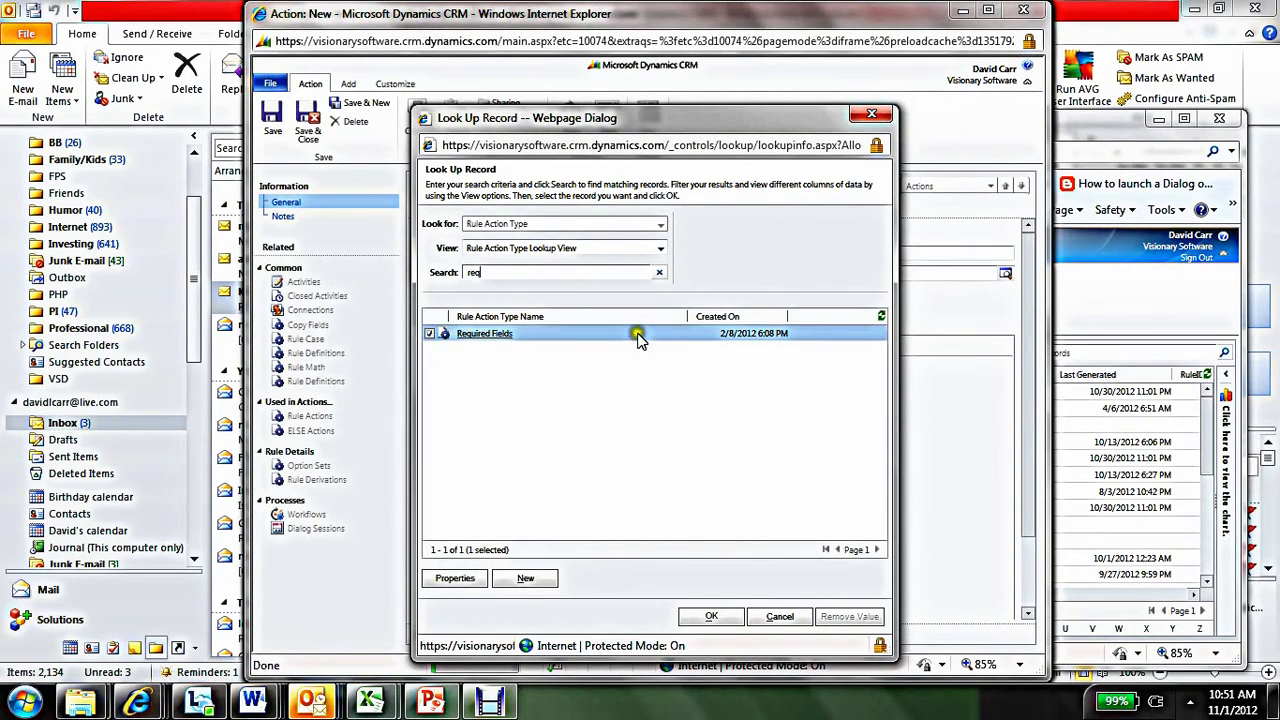
left_click(561, 276)
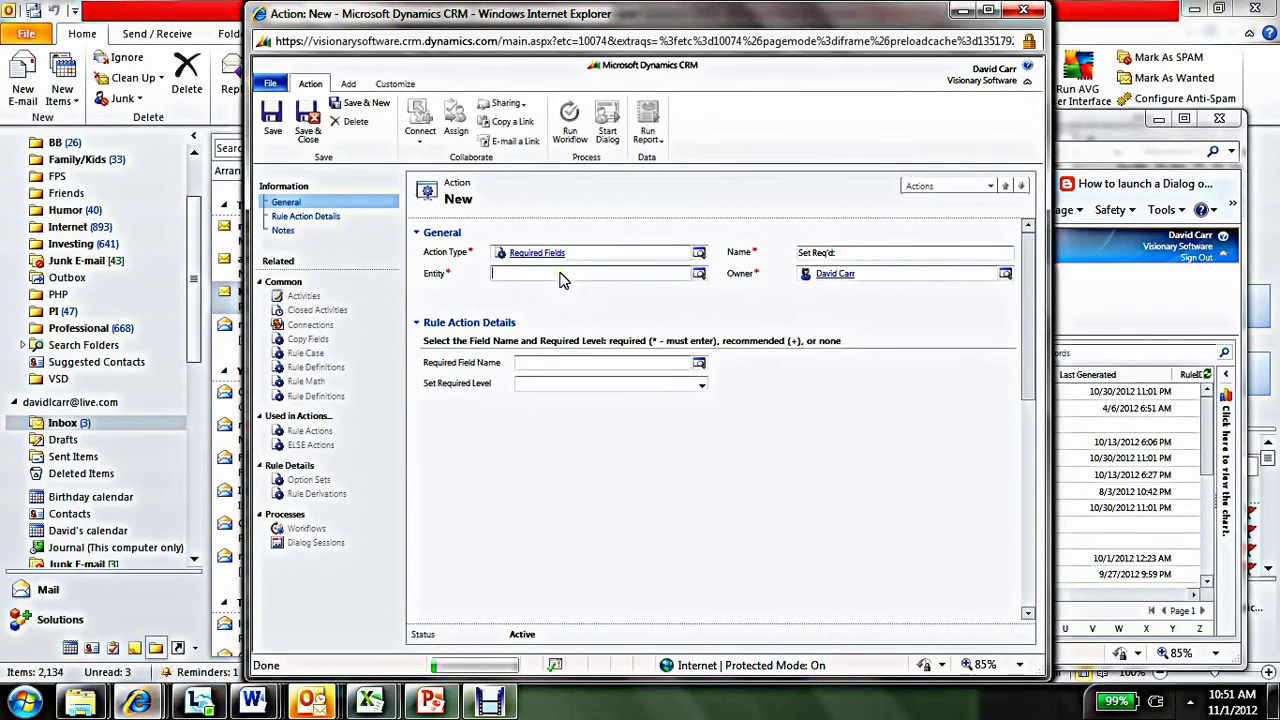
type("case")
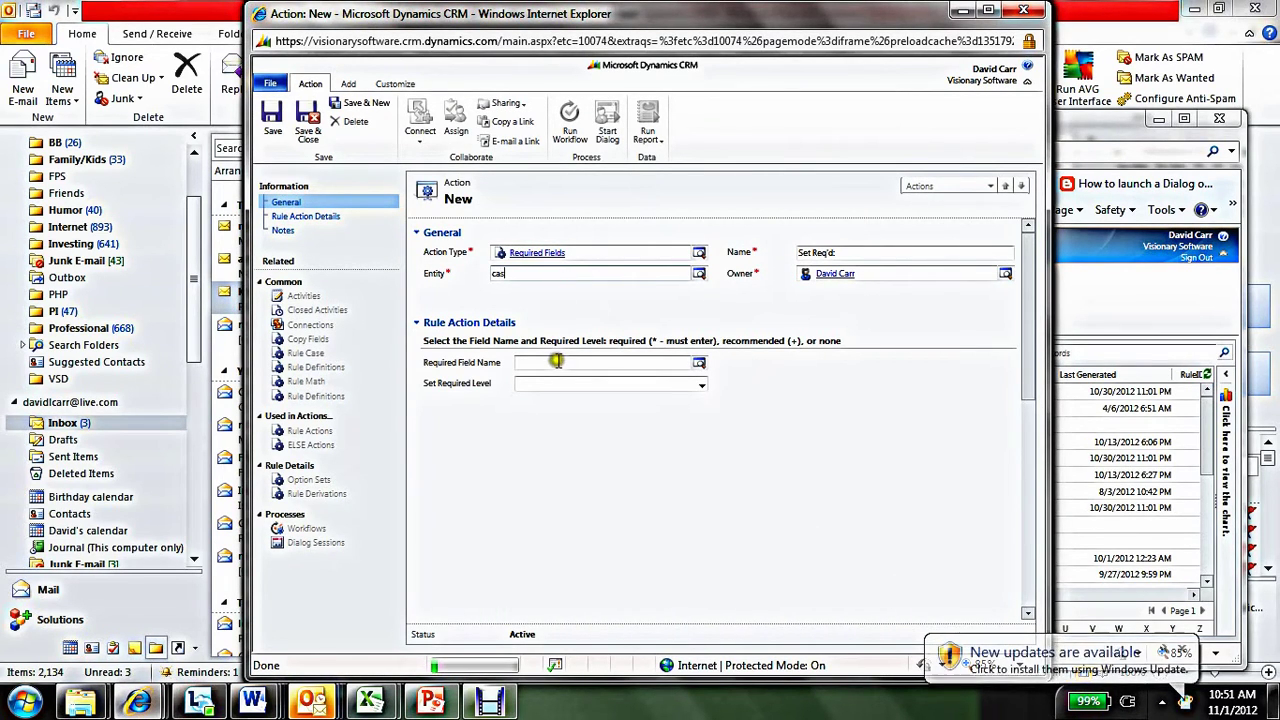
- Set the action's required field name to Fixed in Version, matched with *ver, and its required level to none
left_click(558, 362)
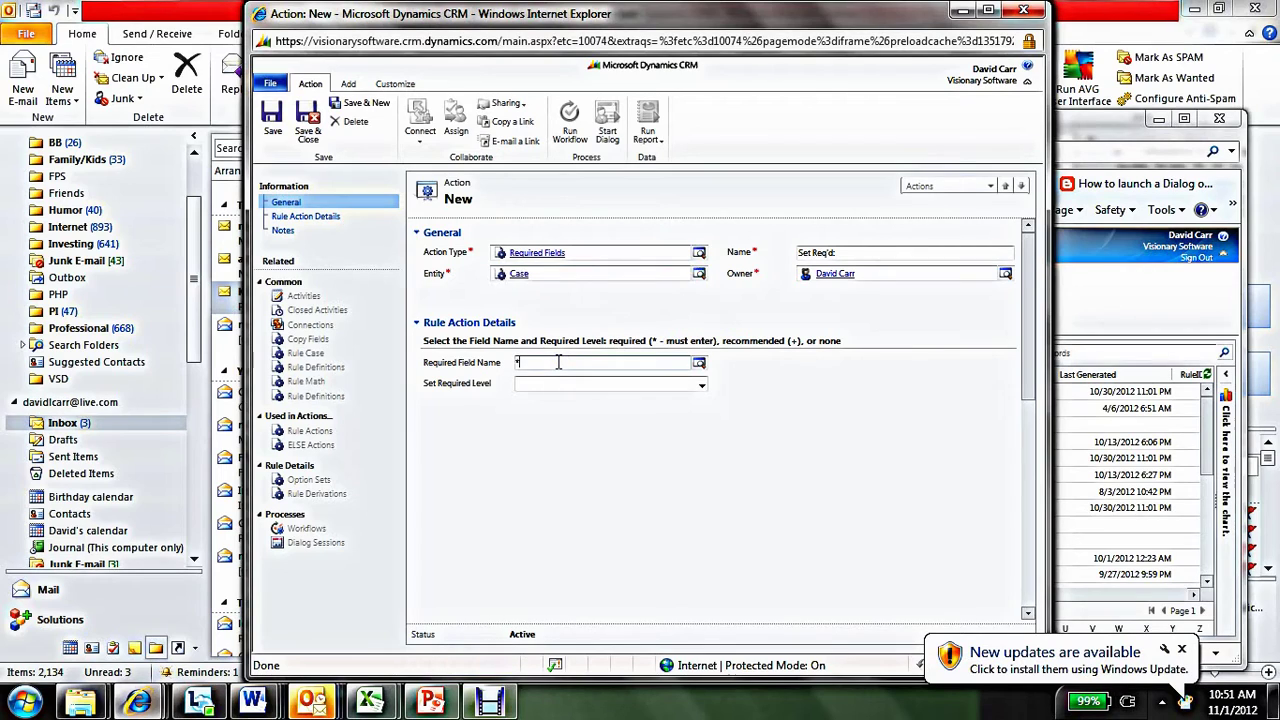
type("*ver")
key("Tab")
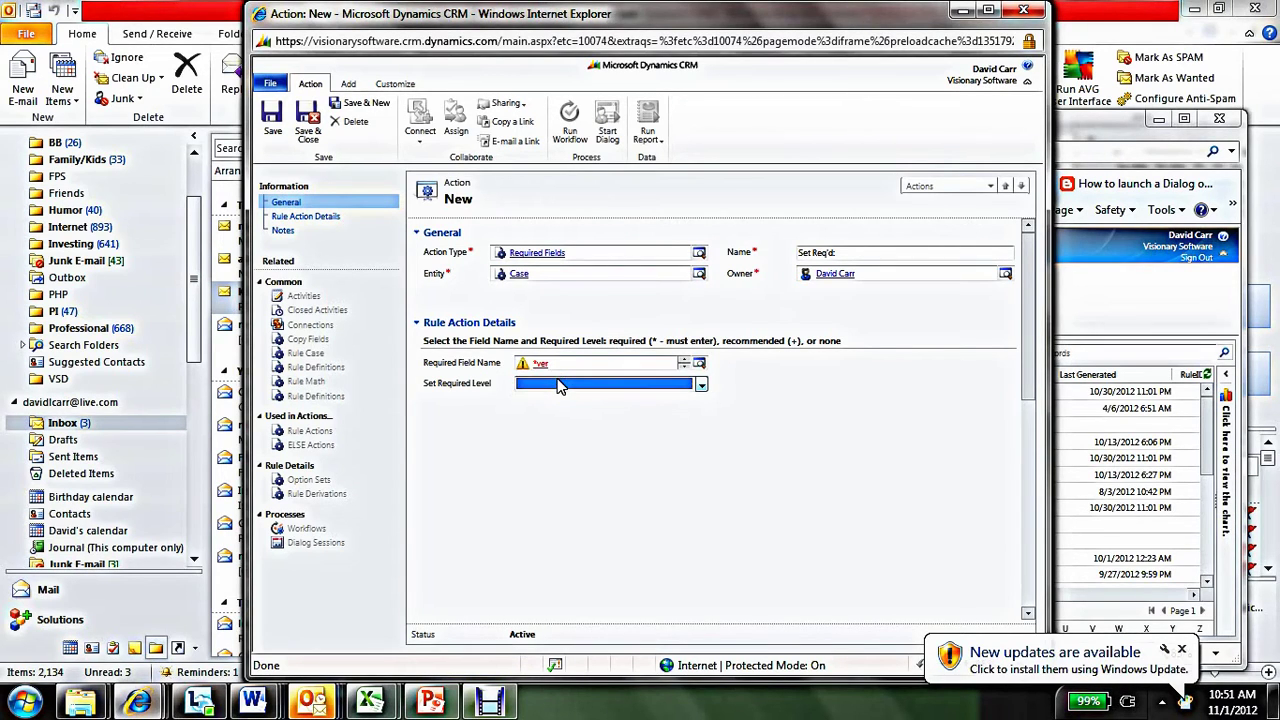
left_click(545, 370)
left_click(543, 366)
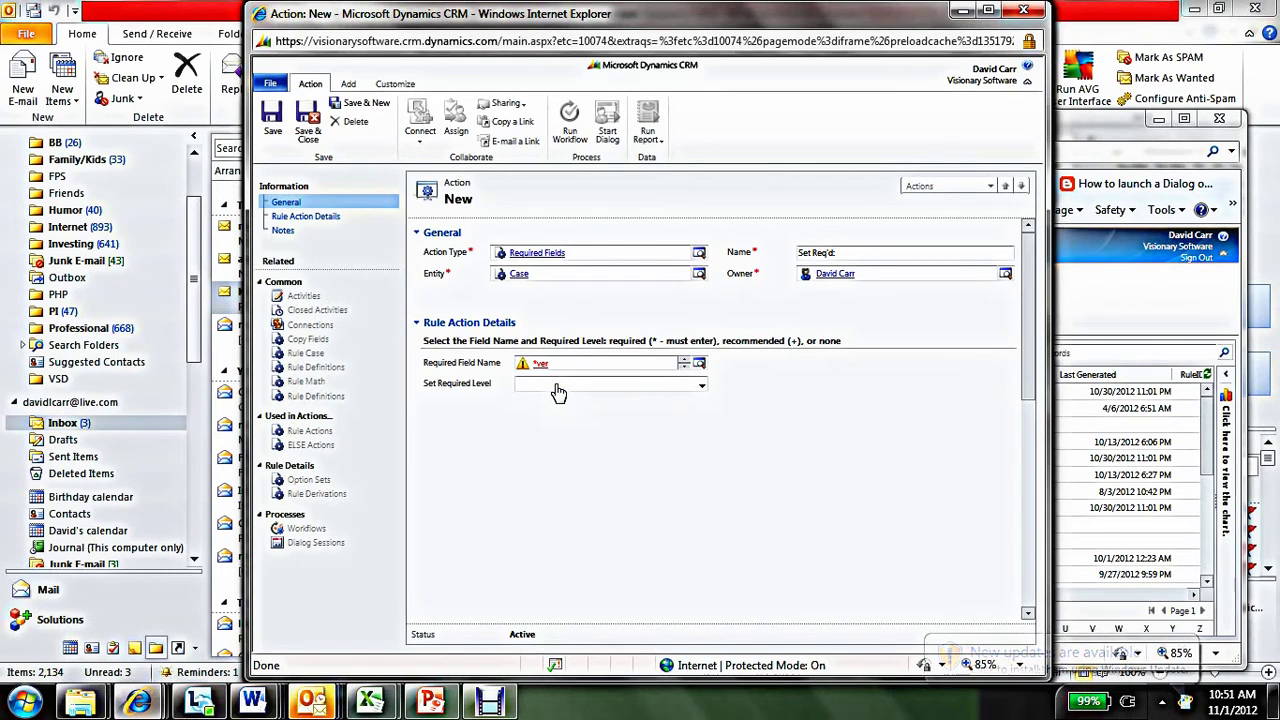
left_click(557, 388)
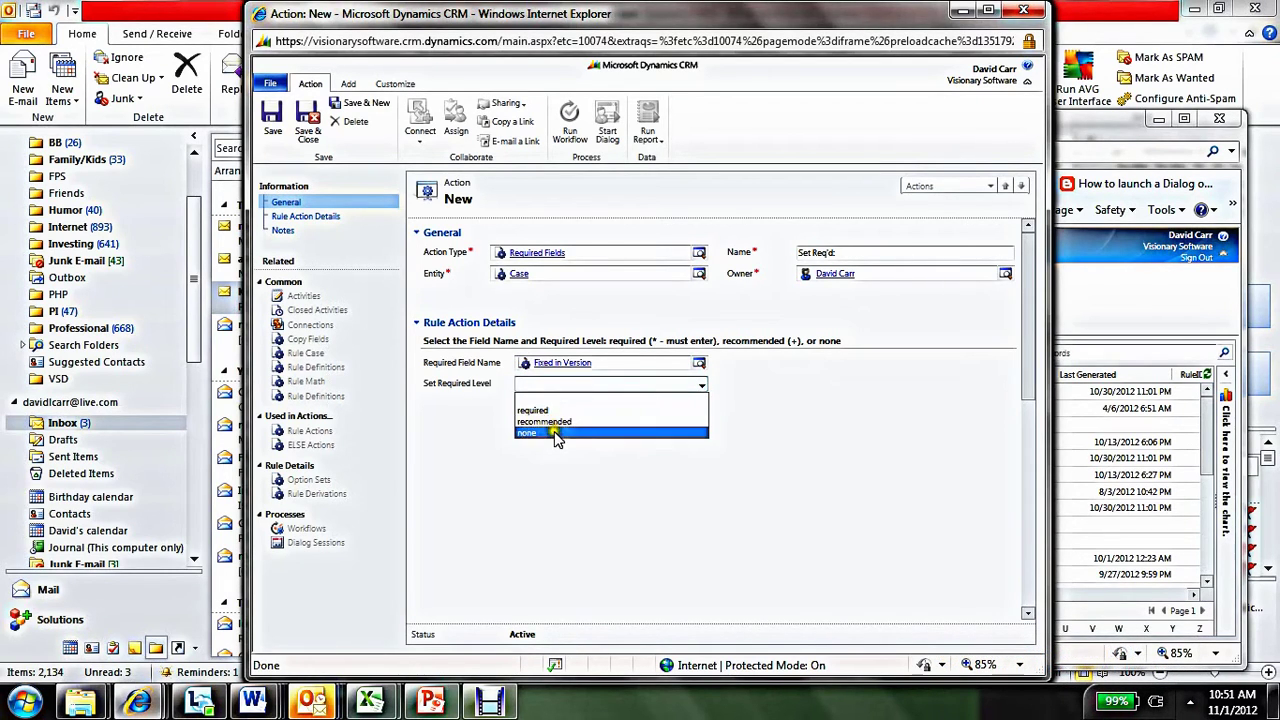
left_click(557, 436)
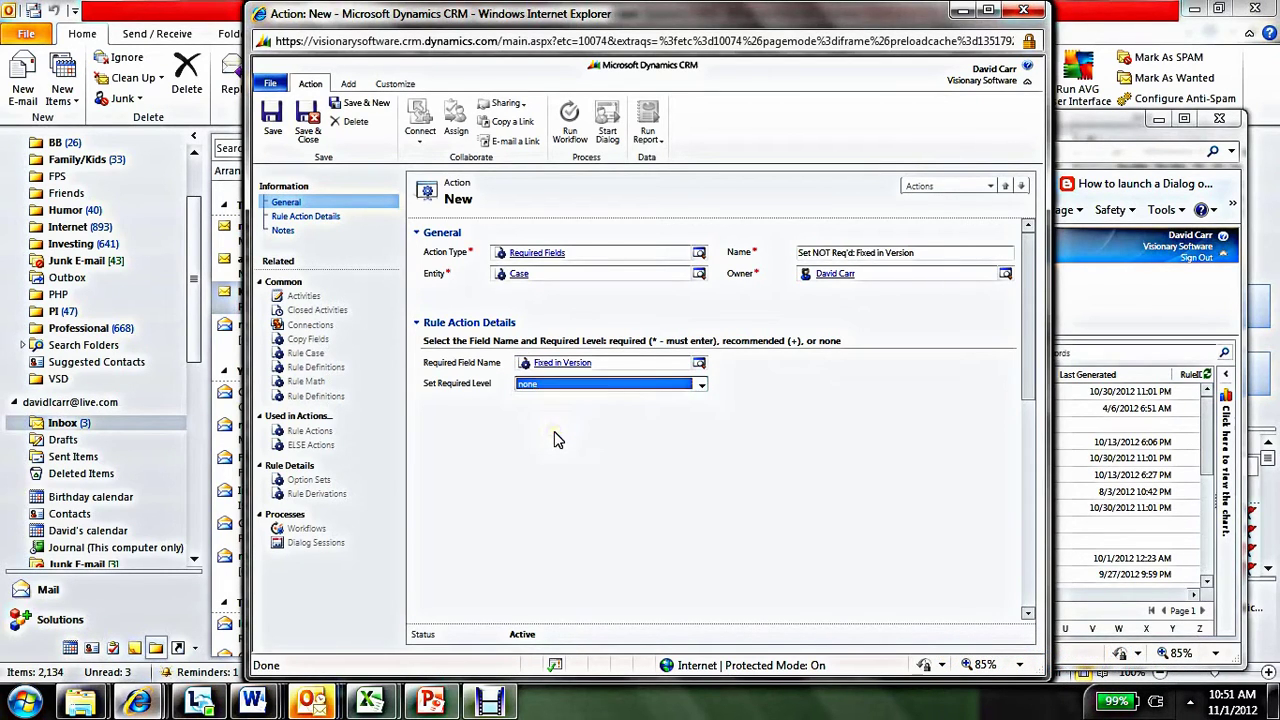
- Save and close the not-required action, assign it to the ELSE action, and save and close the ELSE action
left_click(316, 145)
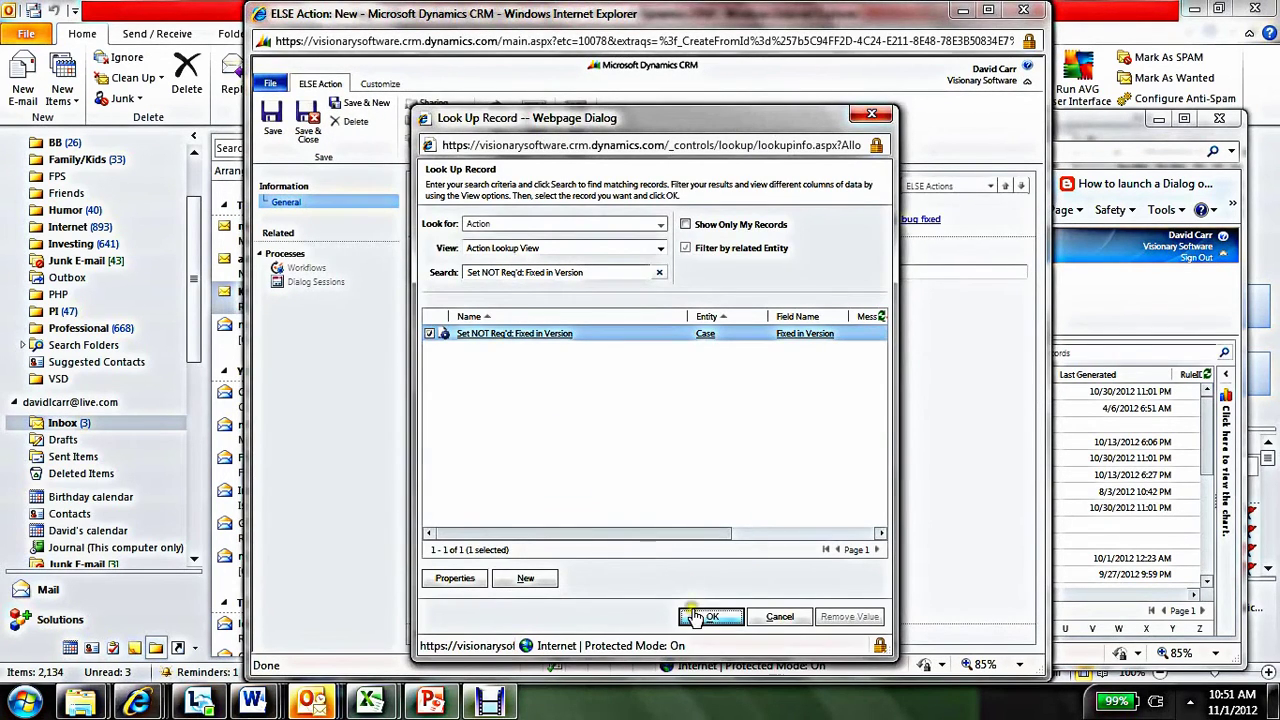
left_click(708, 616)
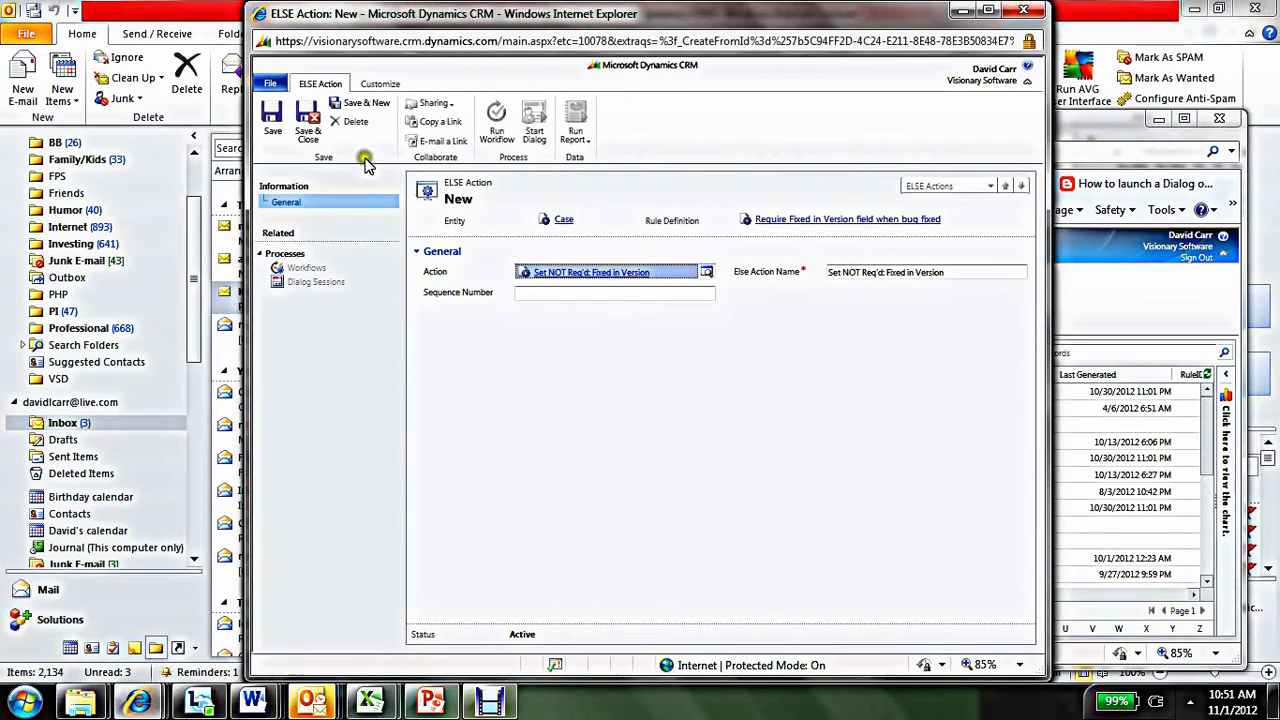
left_click(312, 128)
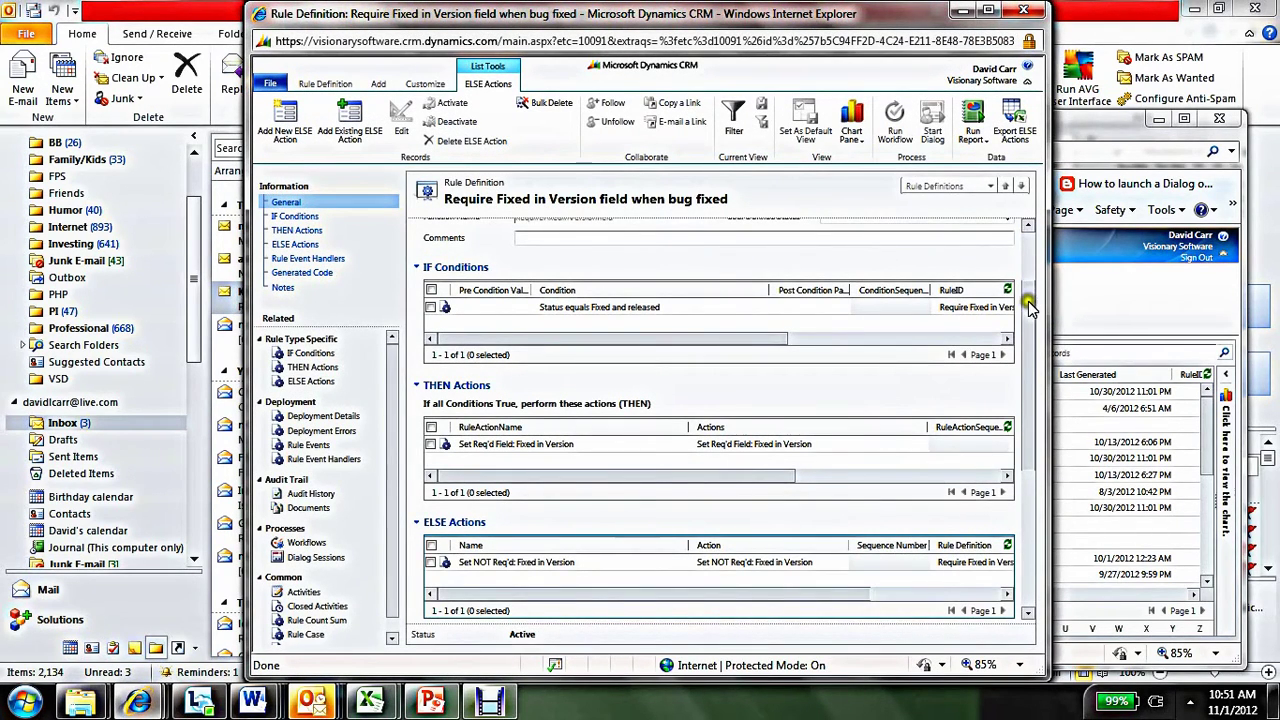
- Set the rule's event handlers to All Fields (listed in the conditions) on field change and All Forms on form load
left_click_drag(1028, 300, 1022, 396)
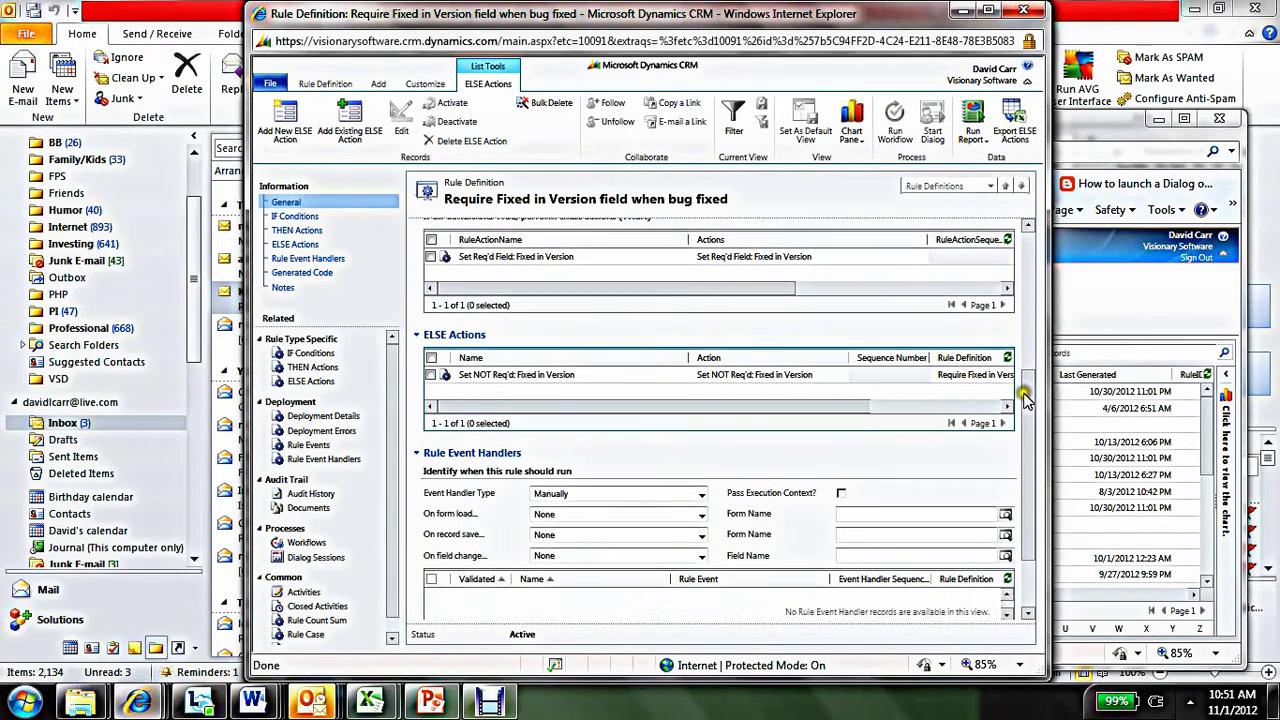
left_click(583, 540)
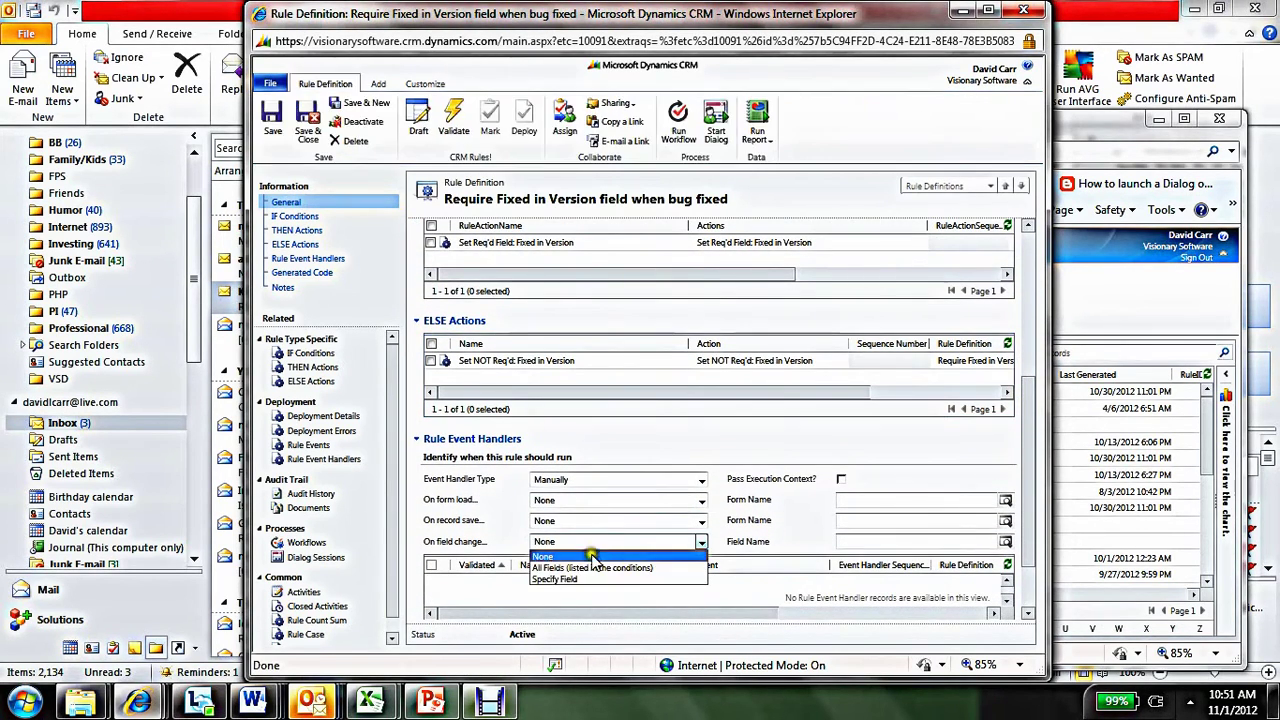
left_click(590, 562)
left_click(590, 500)
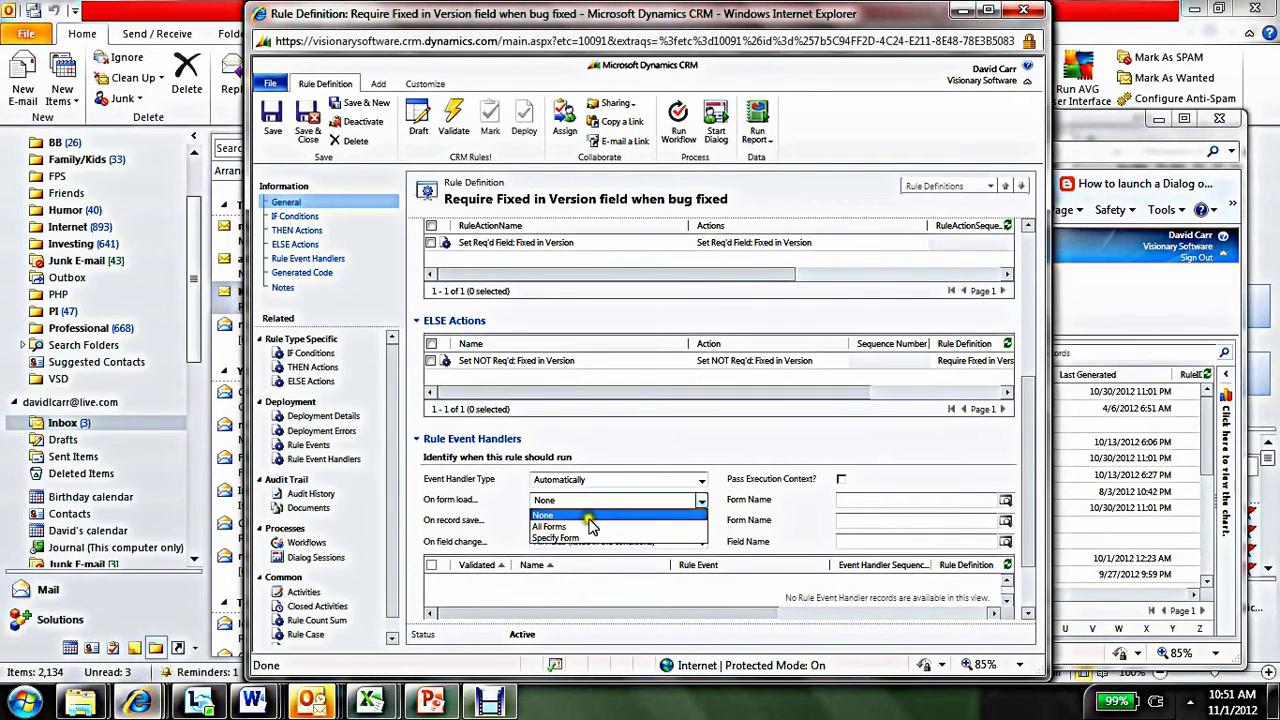
left_click(590, 527)
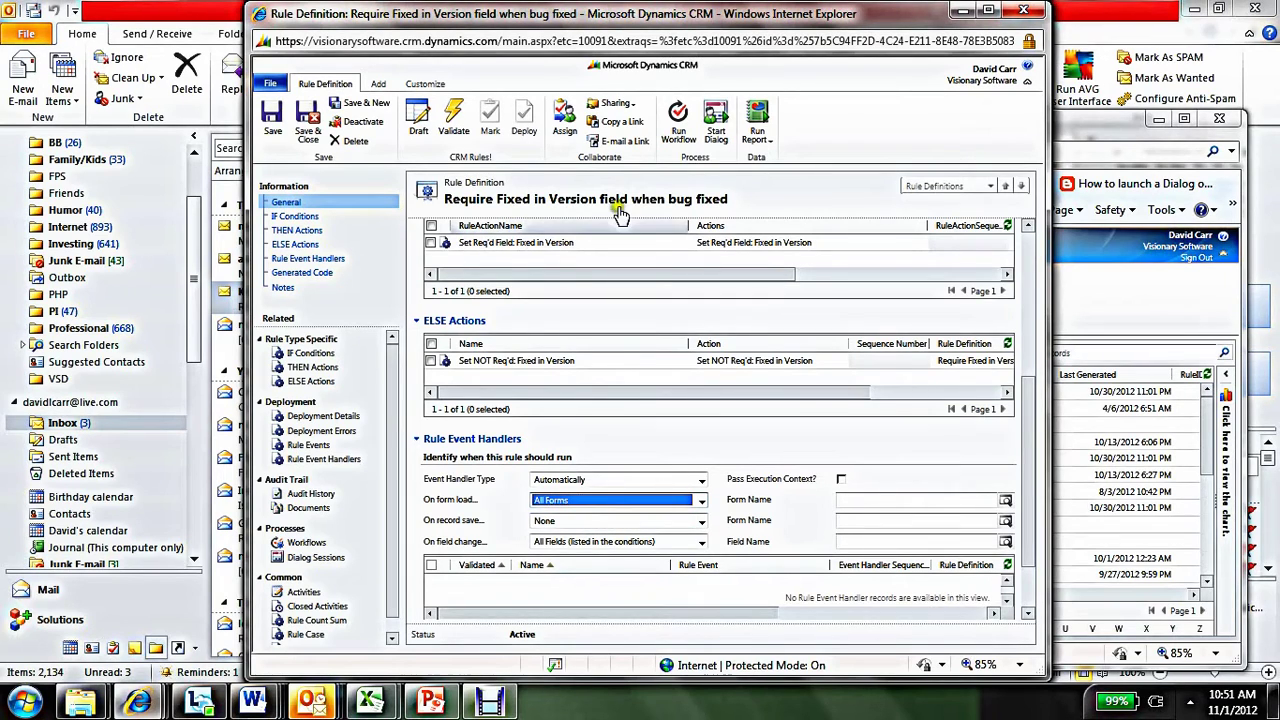
- Validate the rule and mark it as ready to deploy
left_click(459, 138)
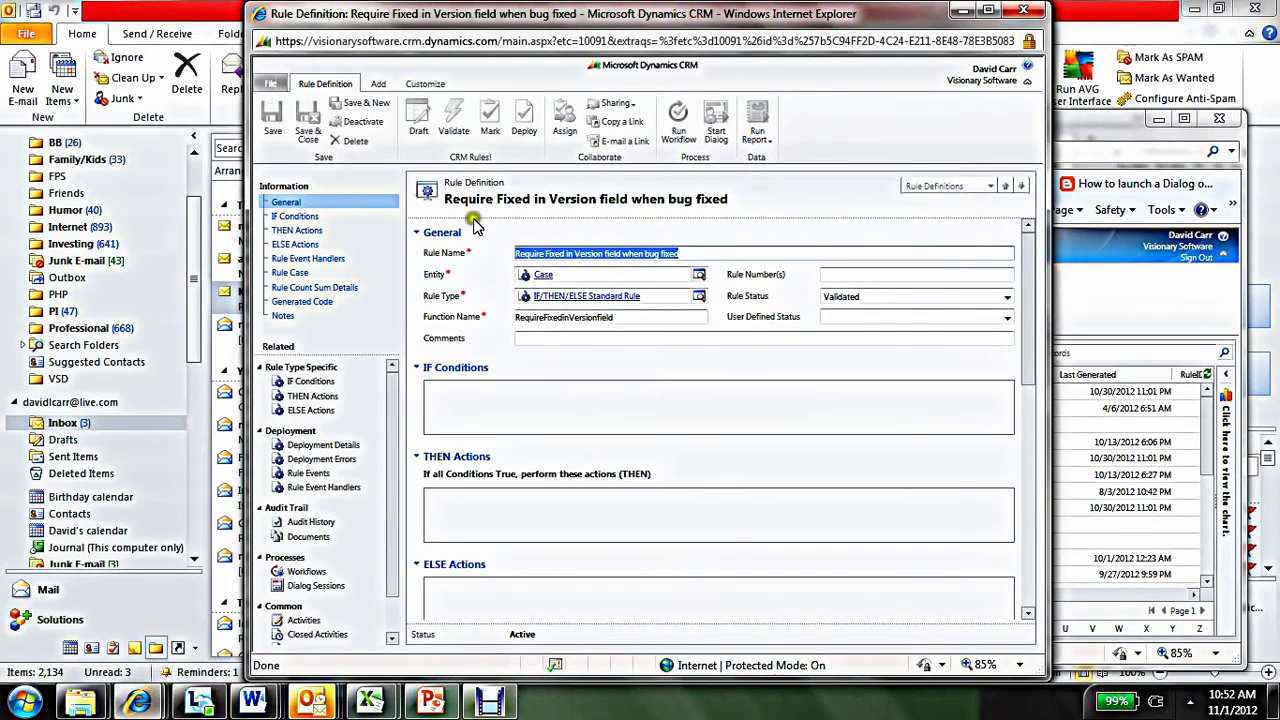
left_click(490, 136)
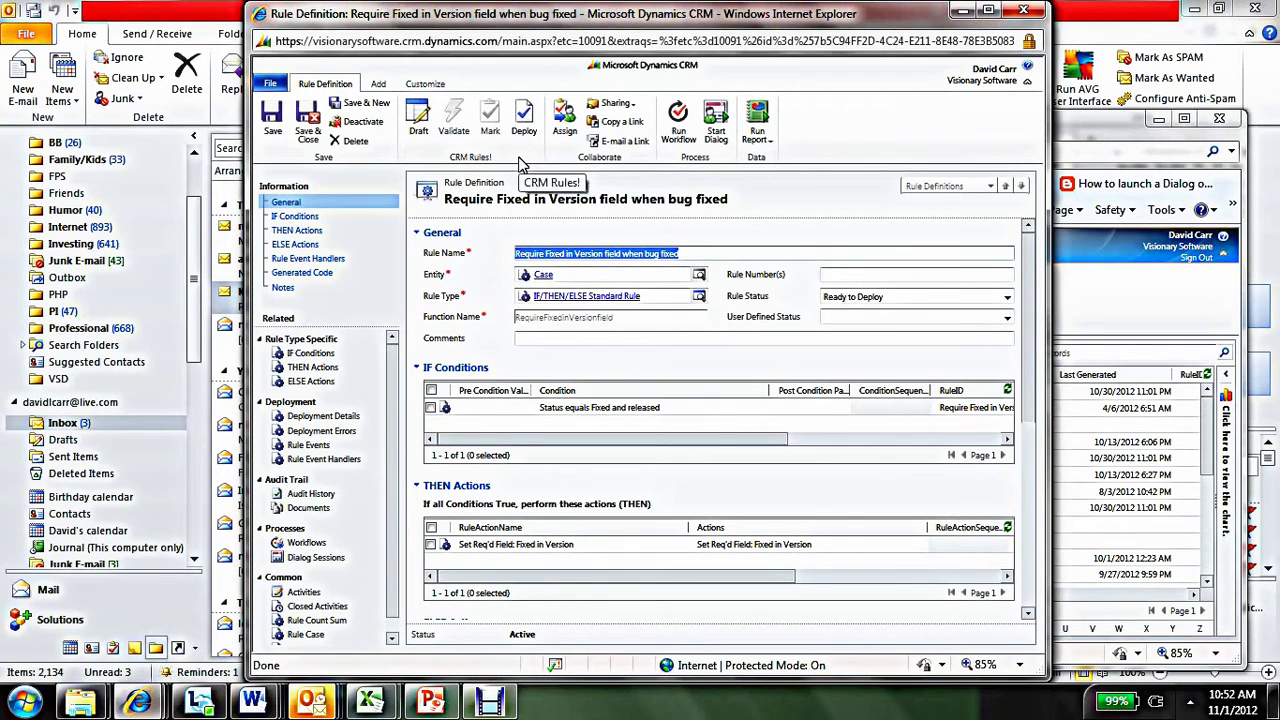
- Deploy the rule to the Case entity, close its record and open the Deployment History
left_click(522, 122)
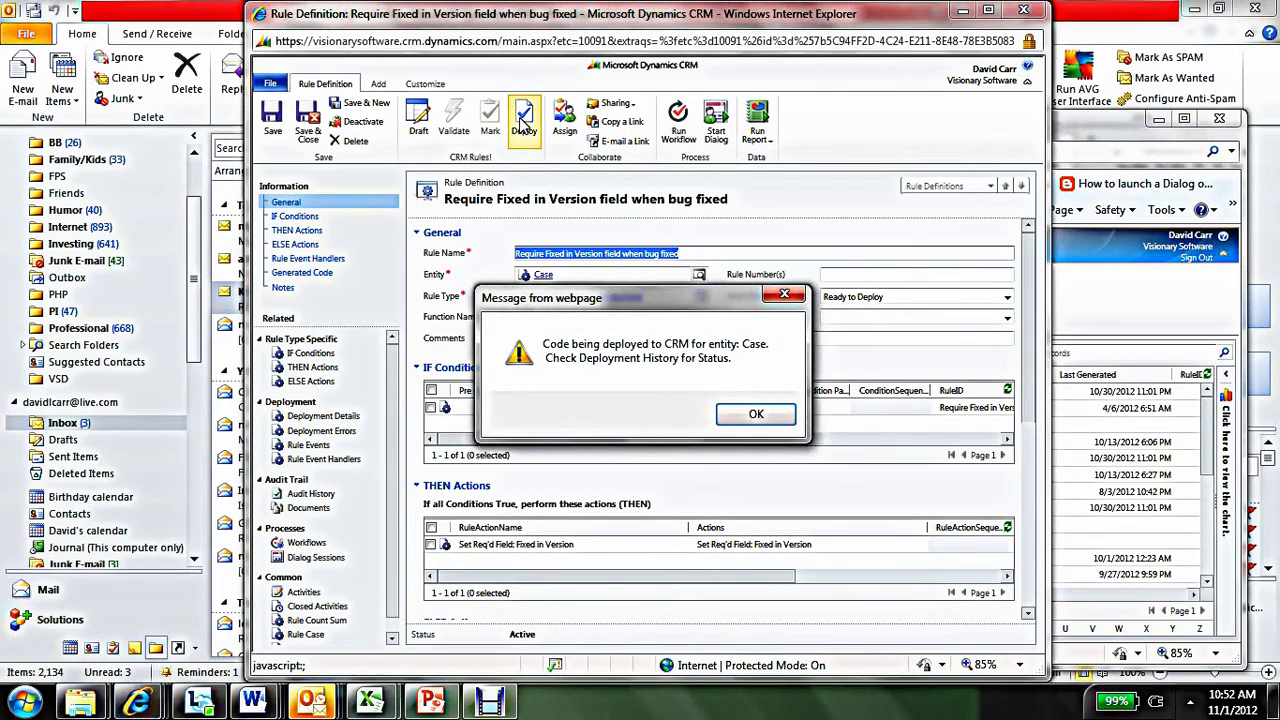
left_click(756, 414)
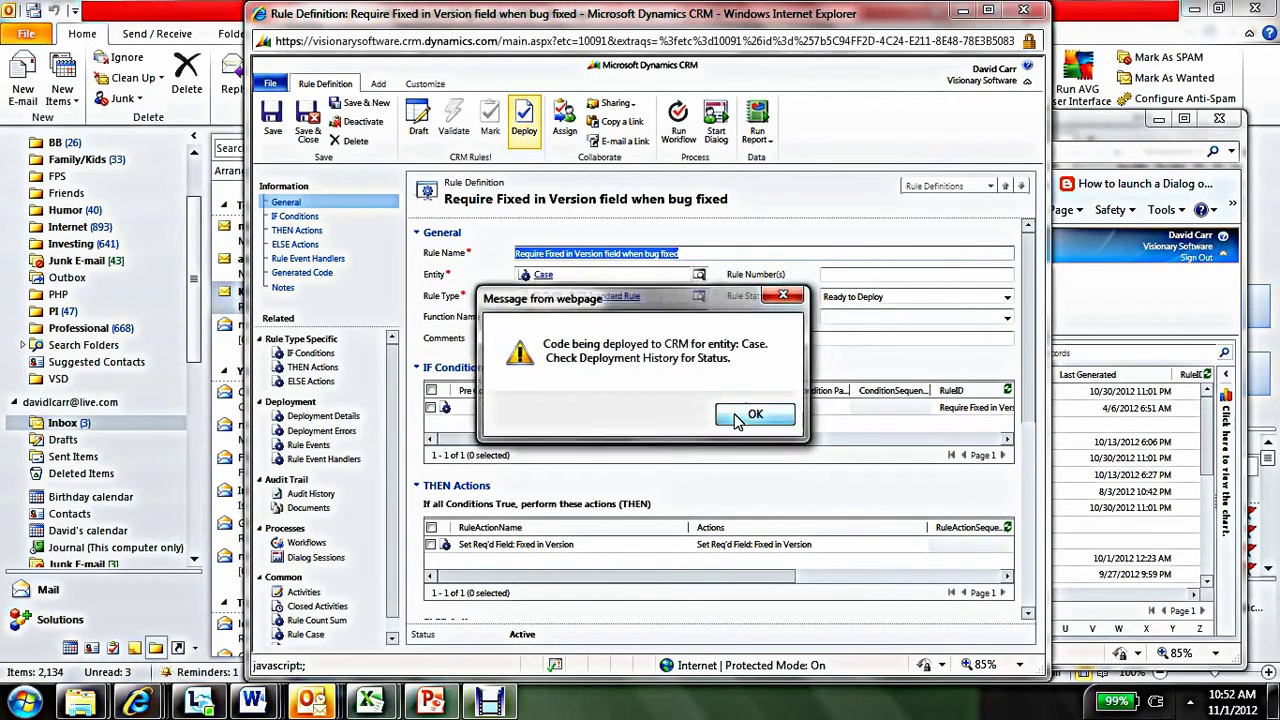
left_click(1023, 10)
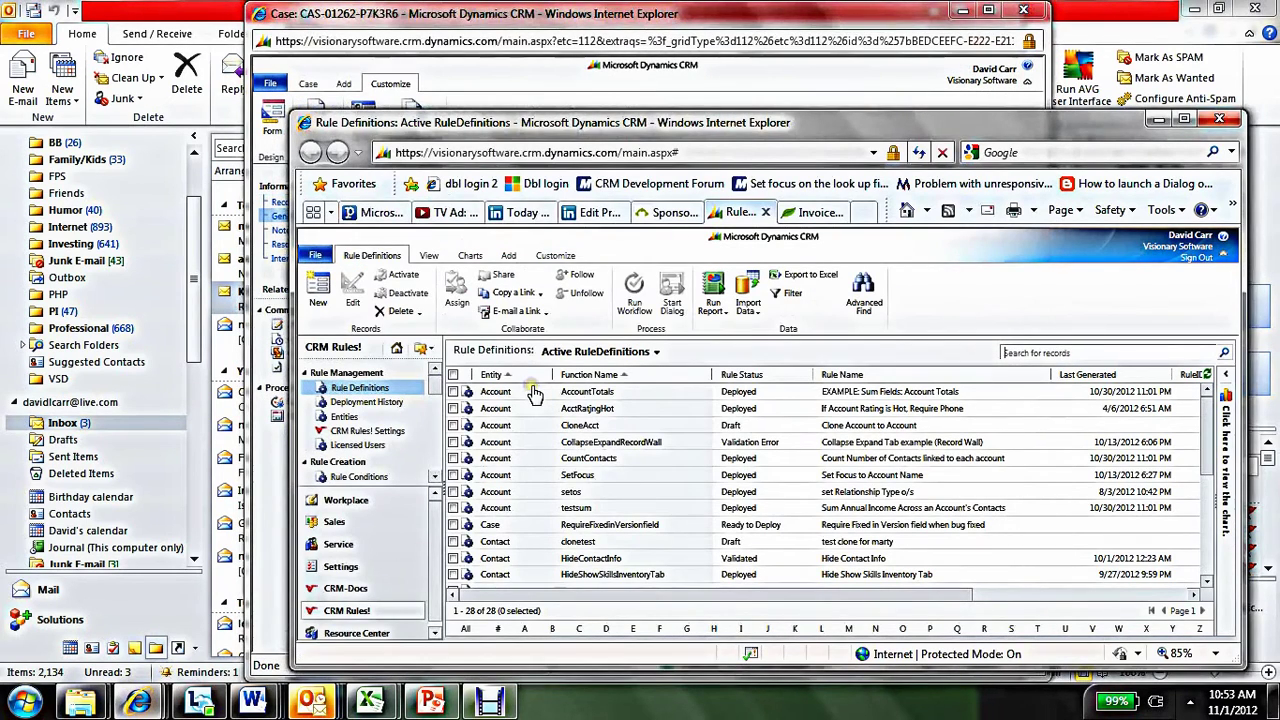
left_click(368, 403)
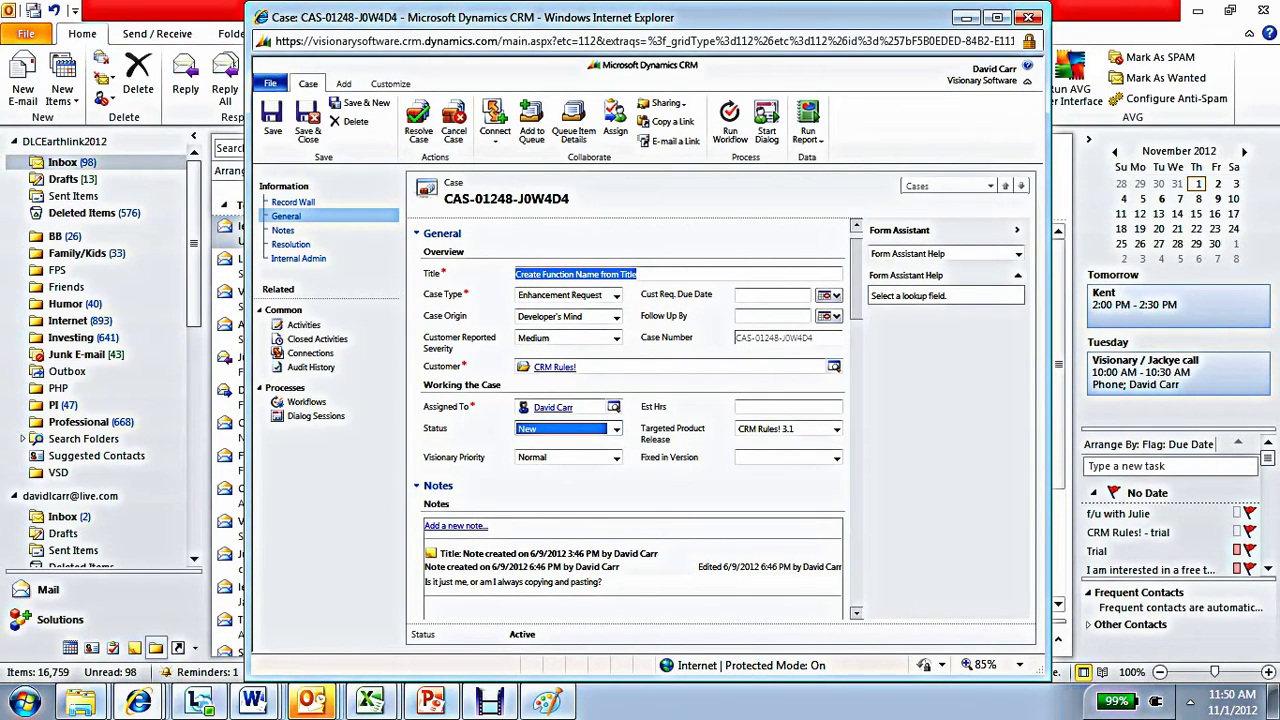
- Test the rule on a case by setting Status to Fixed and released and Fixed in Version to CRM Rules! 3.1
left_click(617, 432)
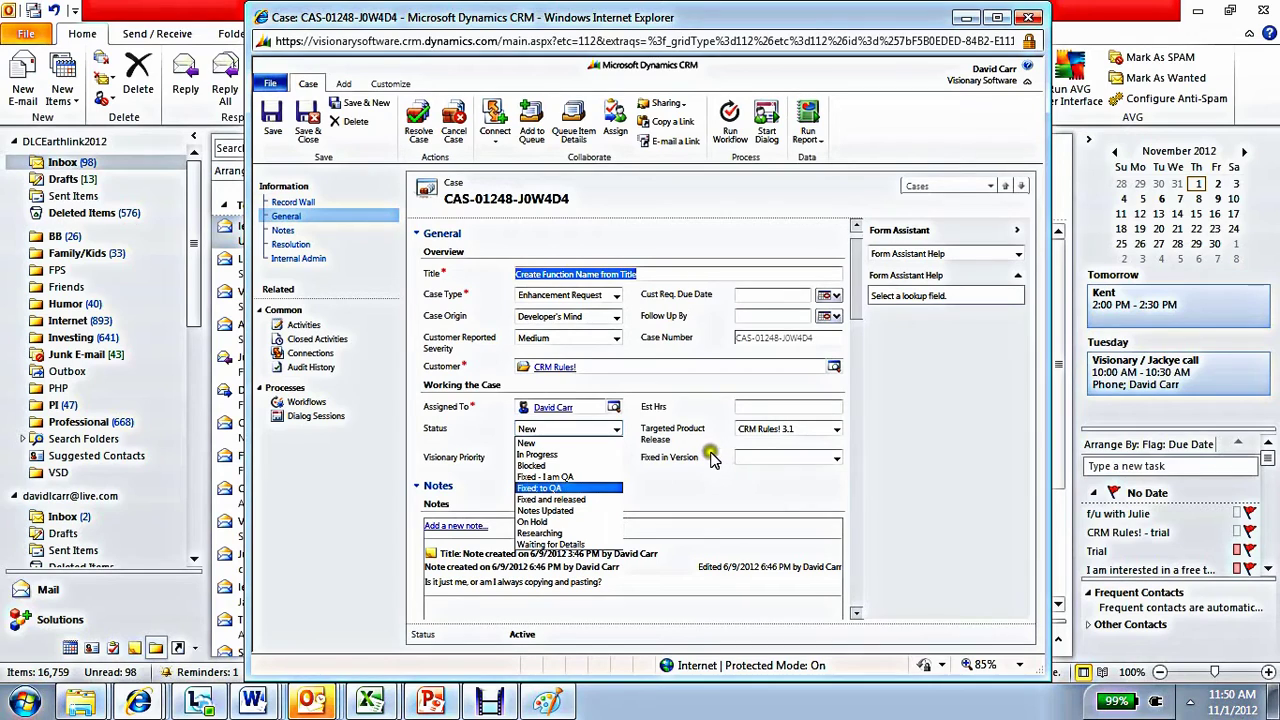
left_click(580, 500)
left_click(767, 459)
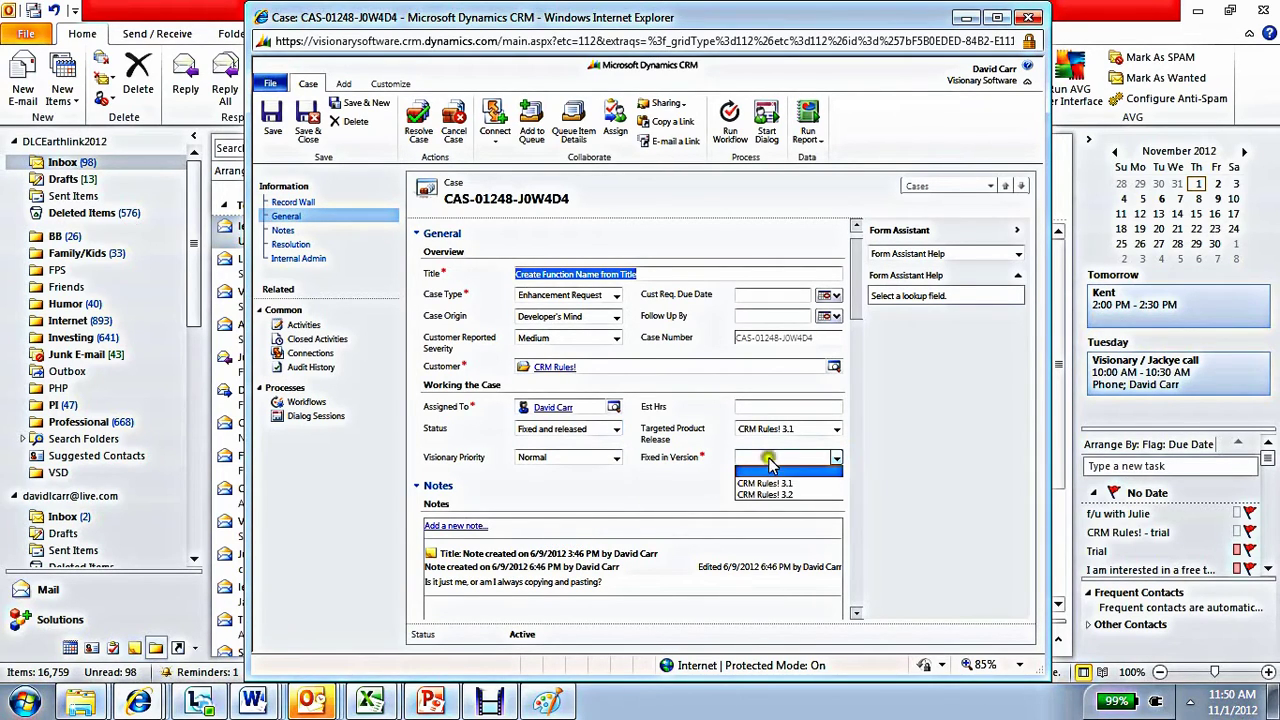
left_click(765, 483)
- Switch the case's status to New and back to Fixed and released, and save and close the case
left_click(616, 430)
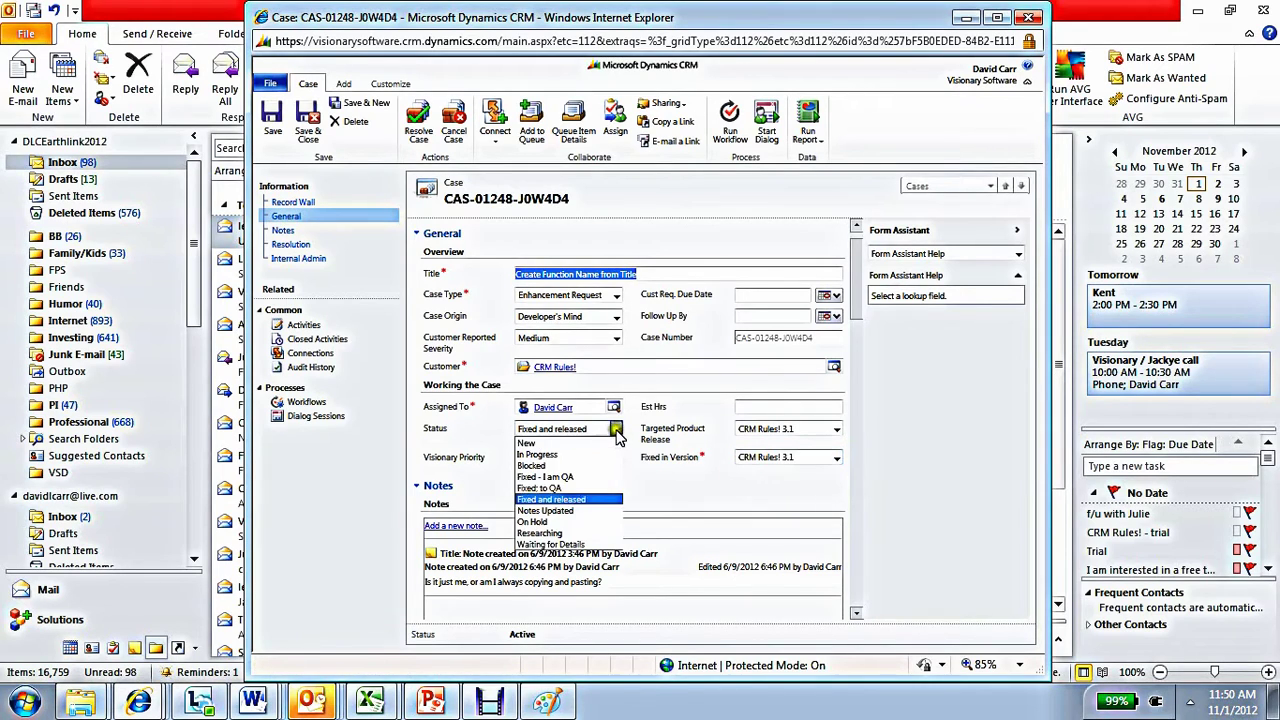
left_click(604, 443)
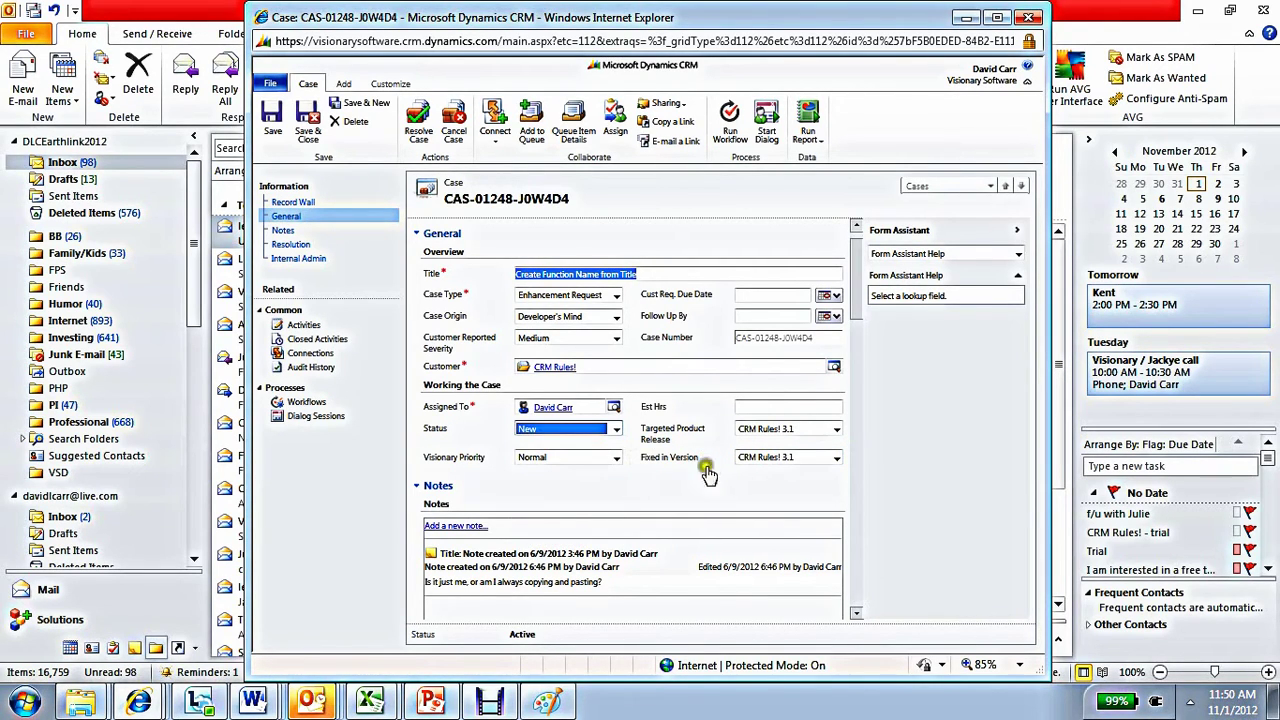
left_click(616, 430)
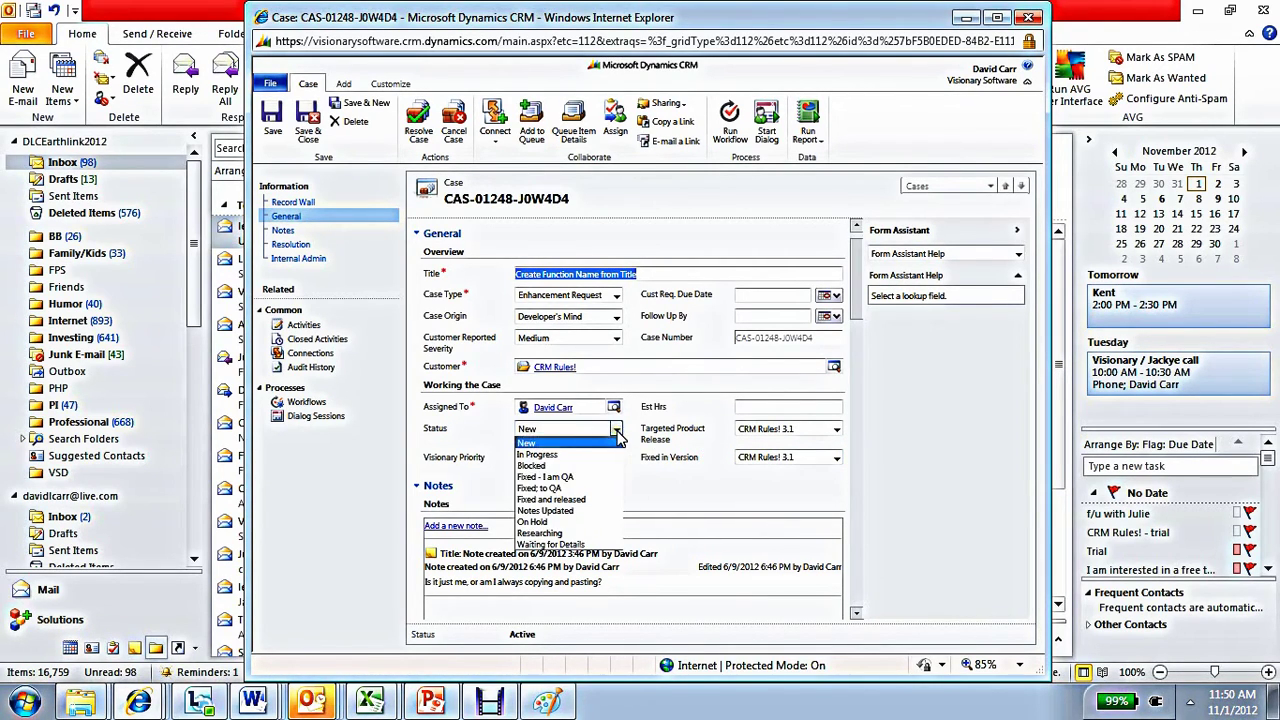
left_click(595, 503)
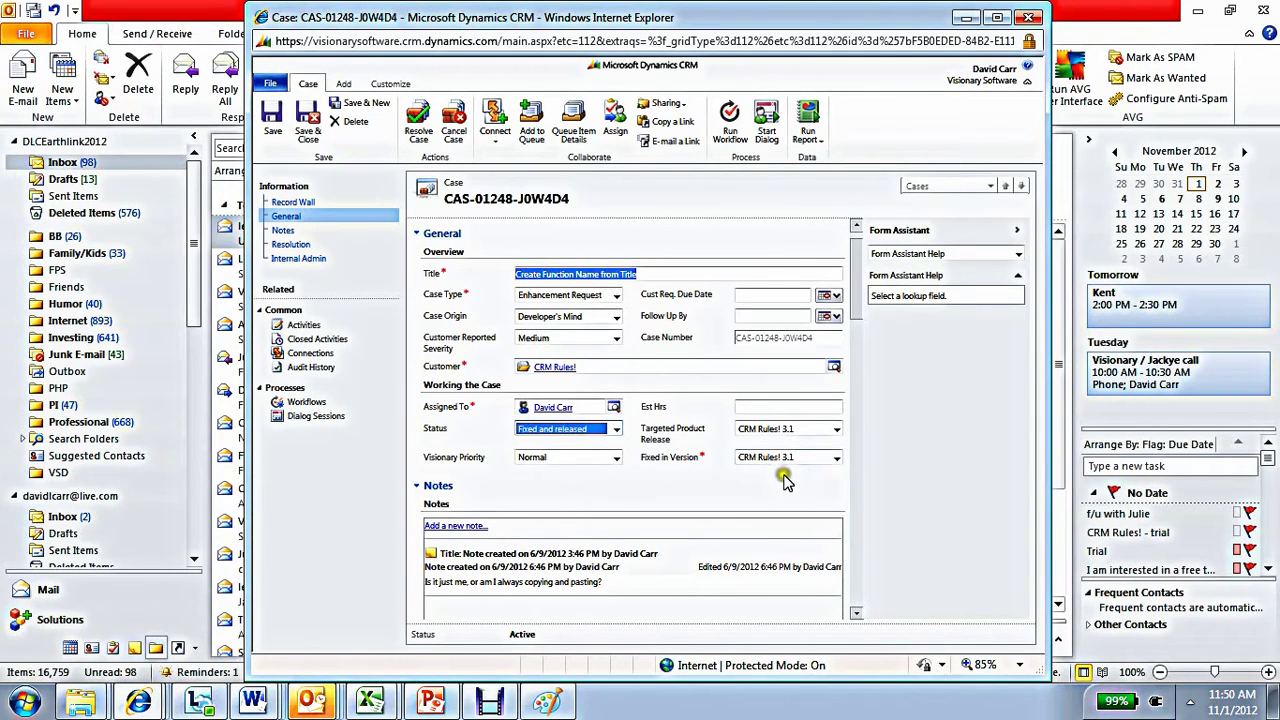
left_click(309, 136)
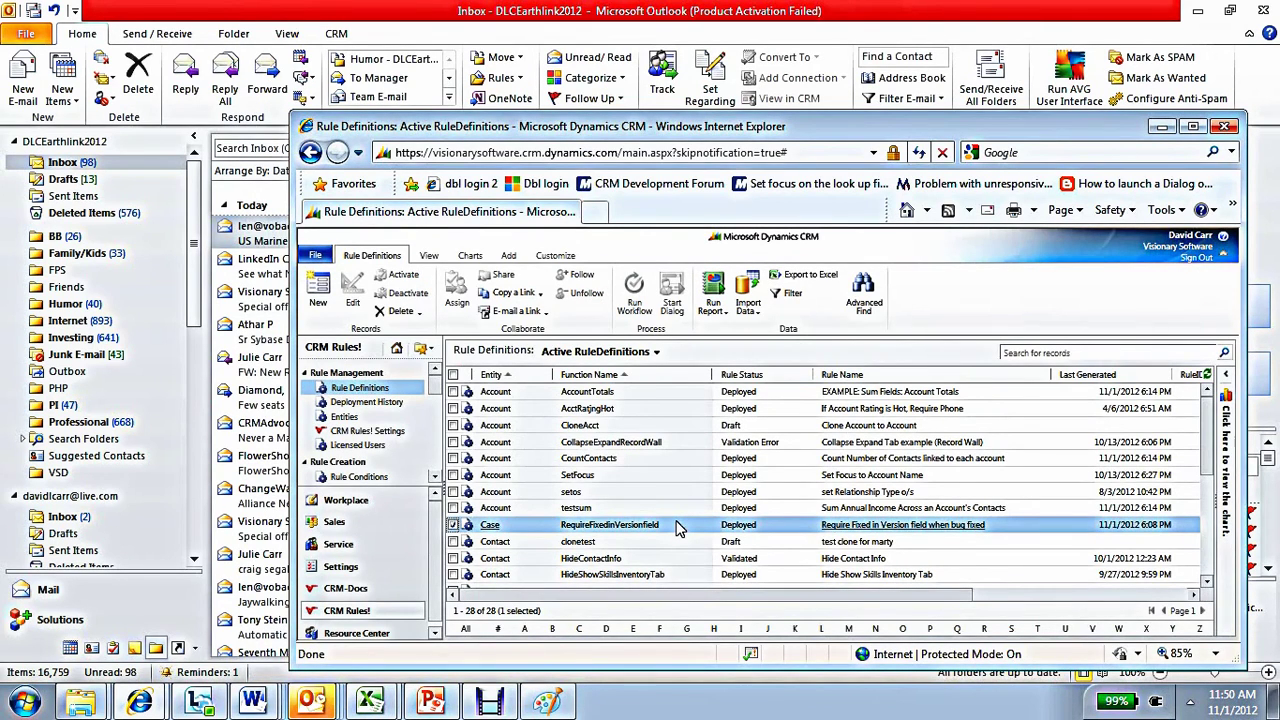